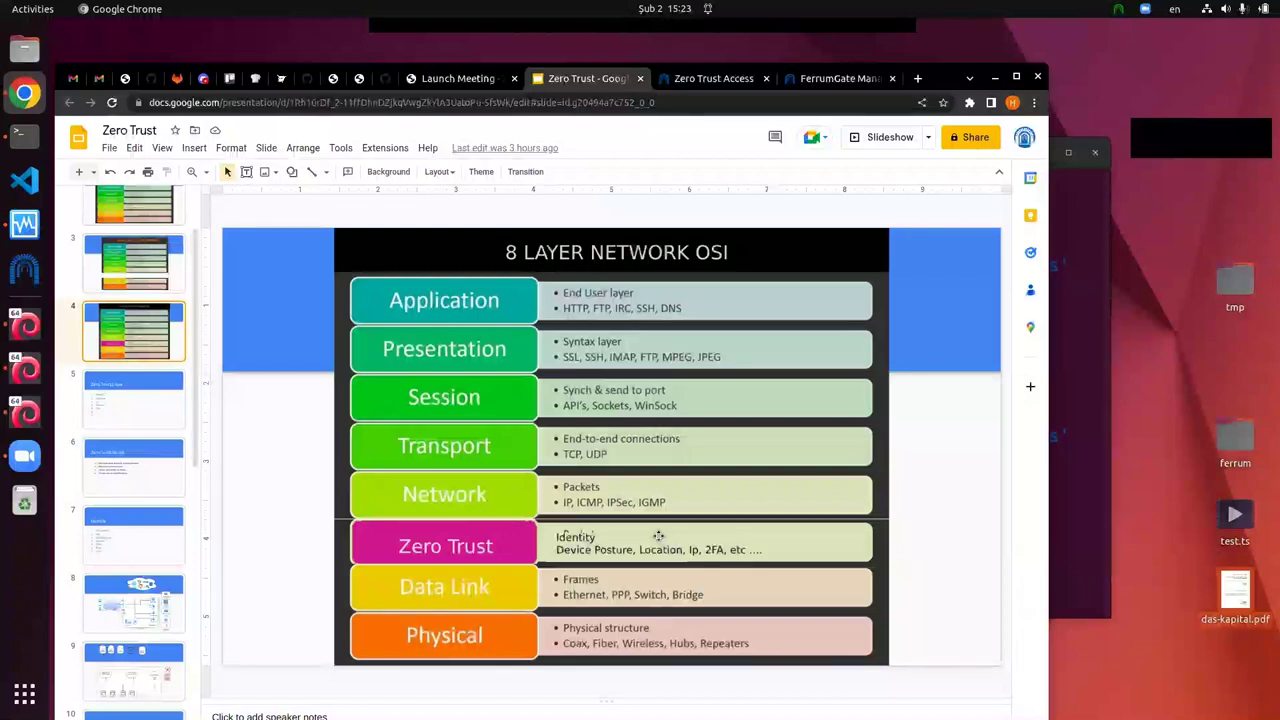
# Step: Show the Micro segmentation slide (slide 11), then switch to the FerrumGate Zero Trust Access website
pyautogui.scroll(-5, 120, 557)
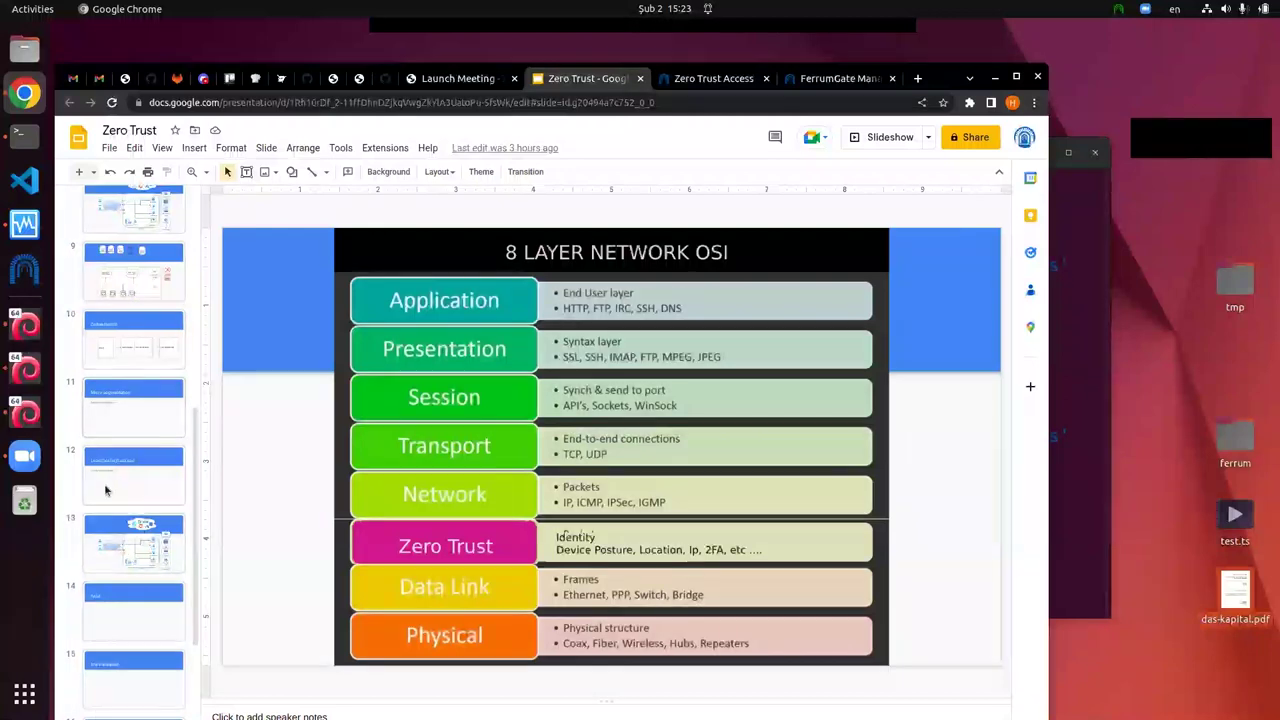
pyautogui.click(111, 408)
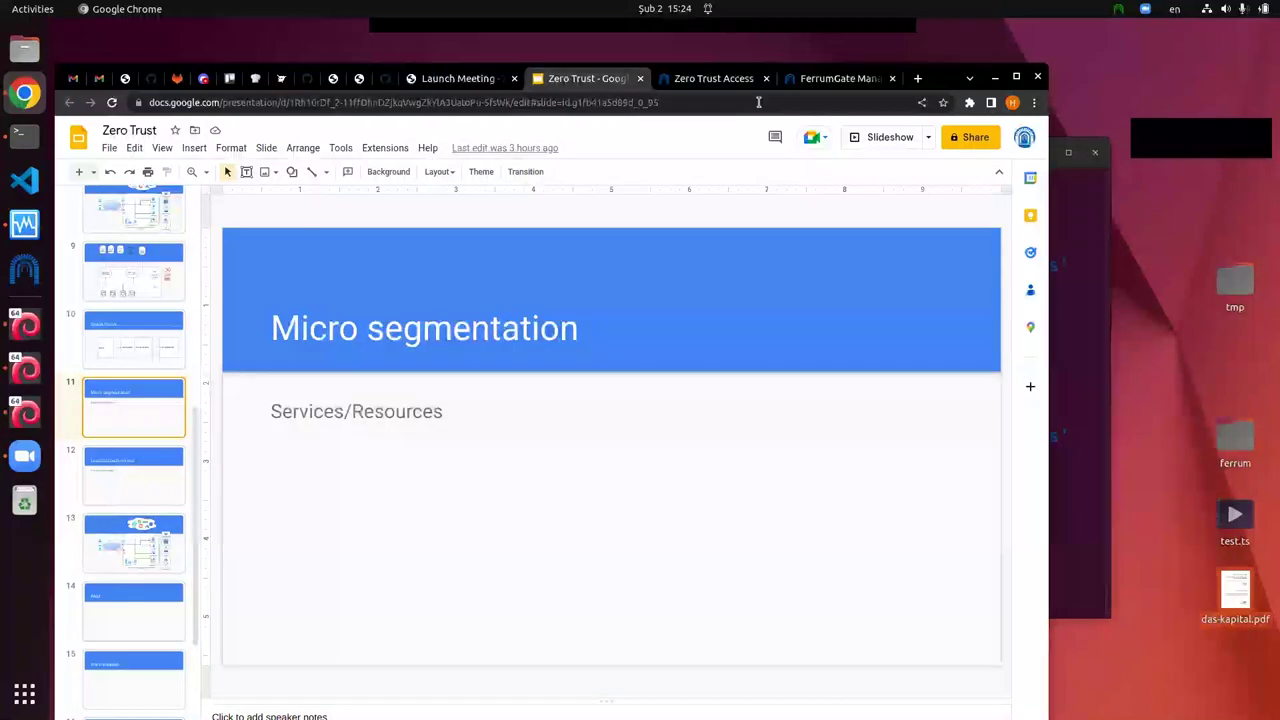
pyautogui.click(738, 79)
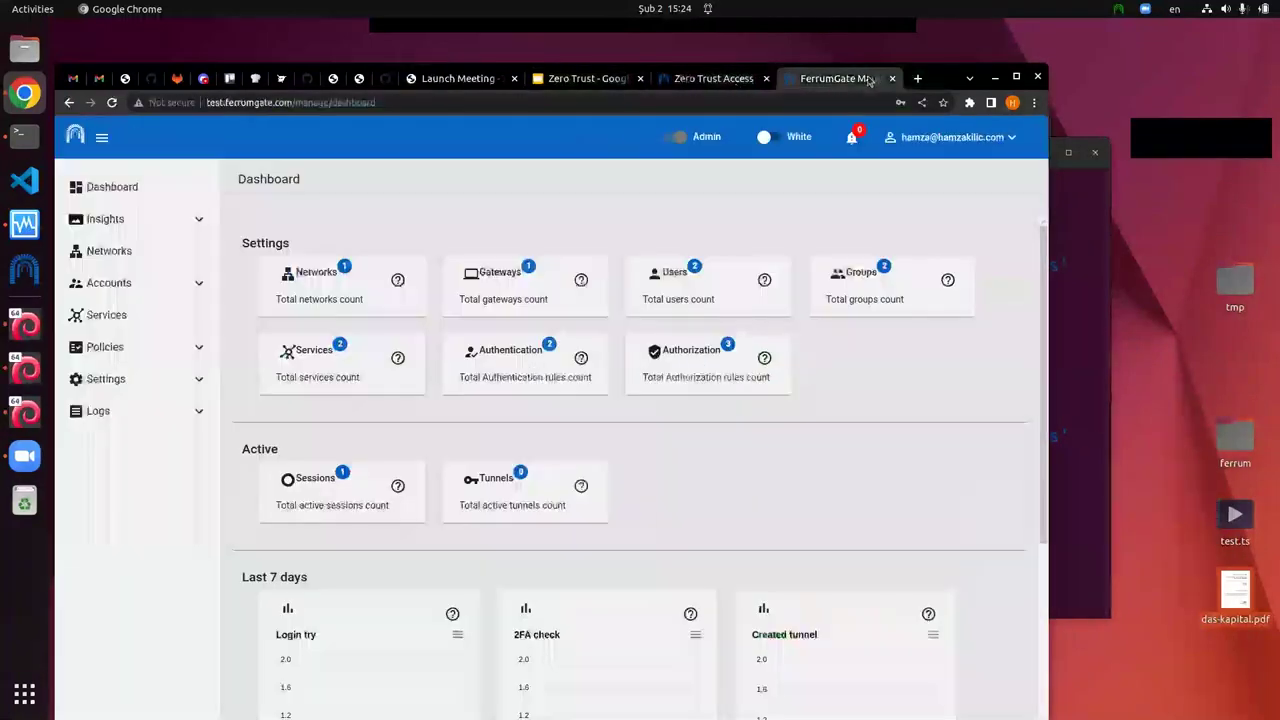
# Step: Open the management console's Networks page showing the dev network's client and service ranges
pyautogui.click(868, 79)
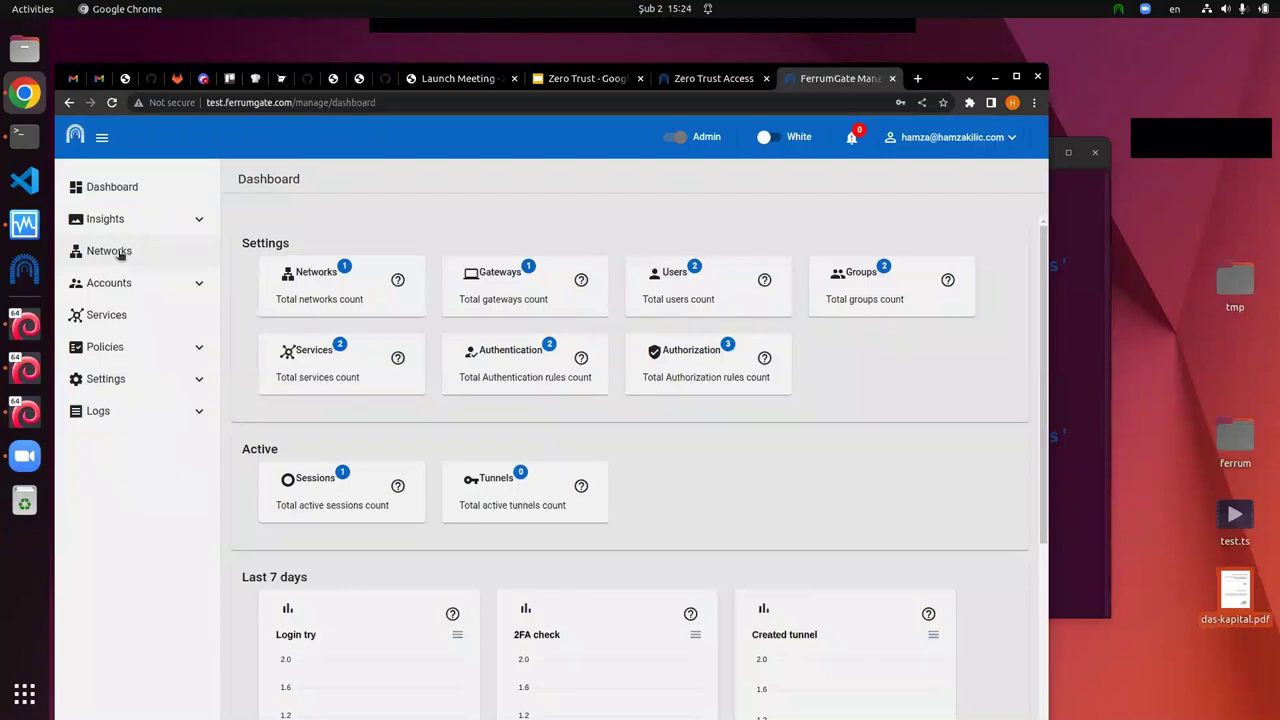
pyautogui.click(121, 253)
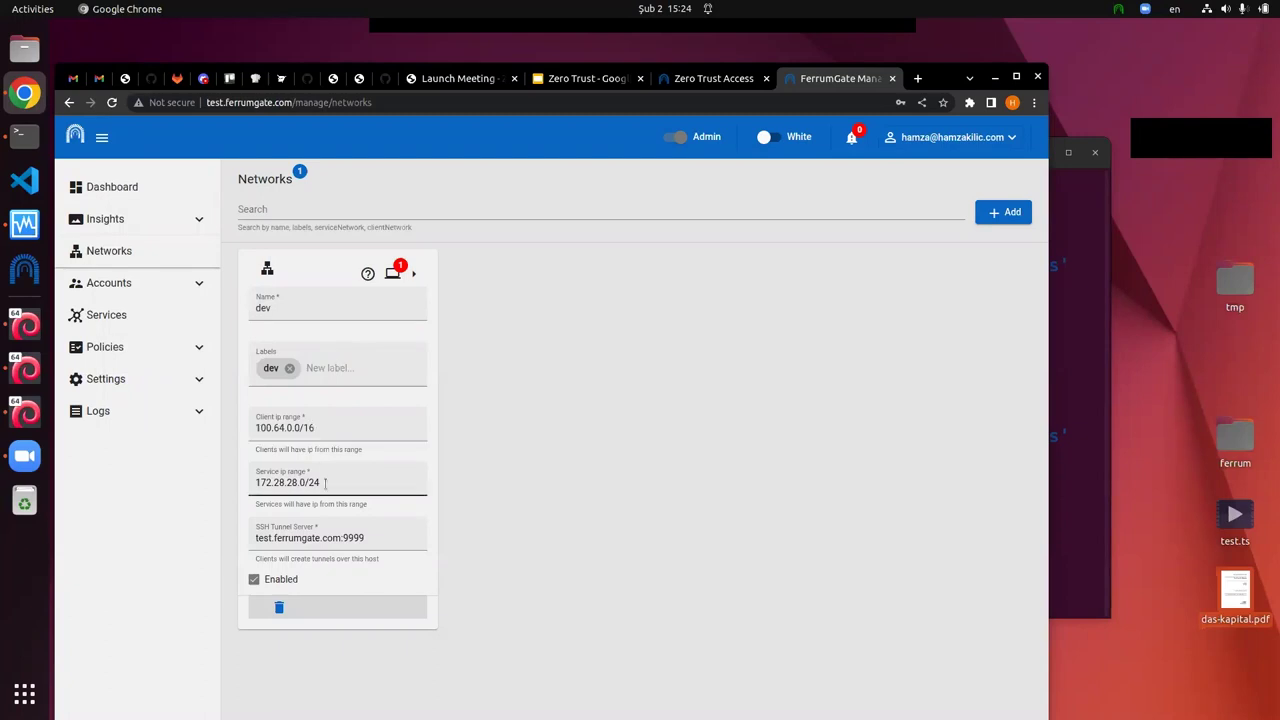
pyautogui.moveTo(325, 483); pyautogui.dragTo(261, 483)
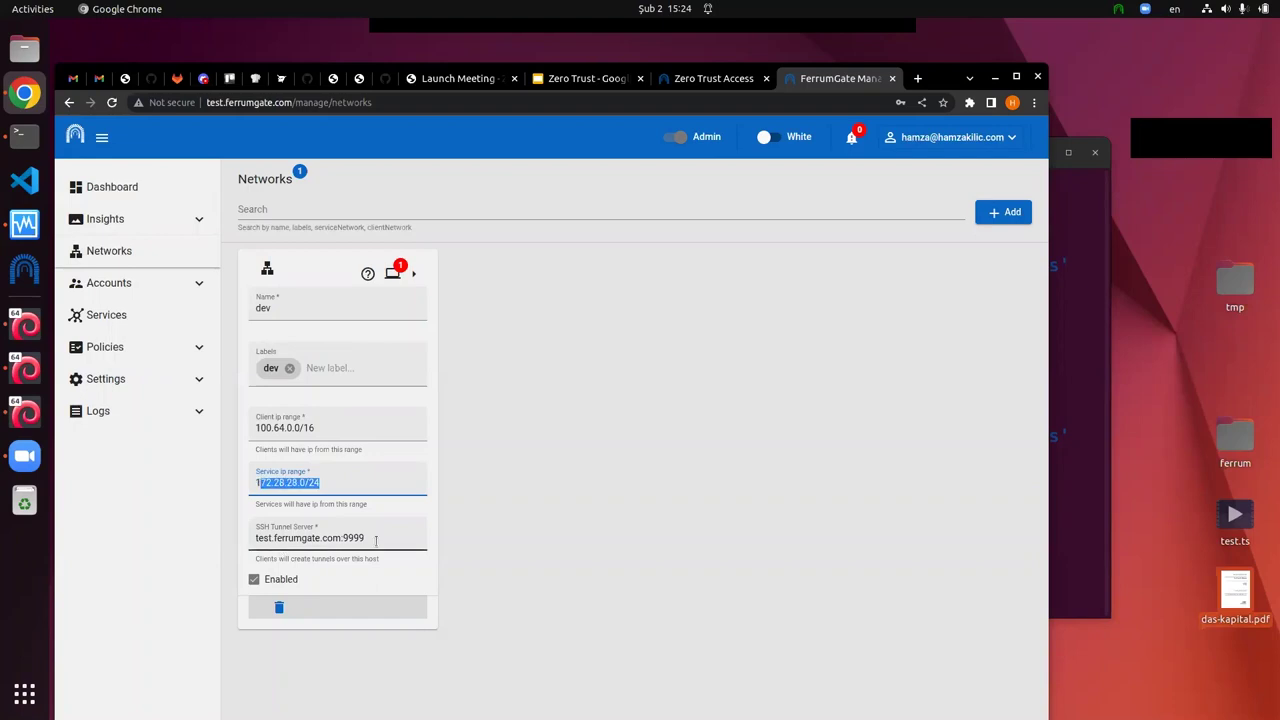
pyautogui.click(414, 569)
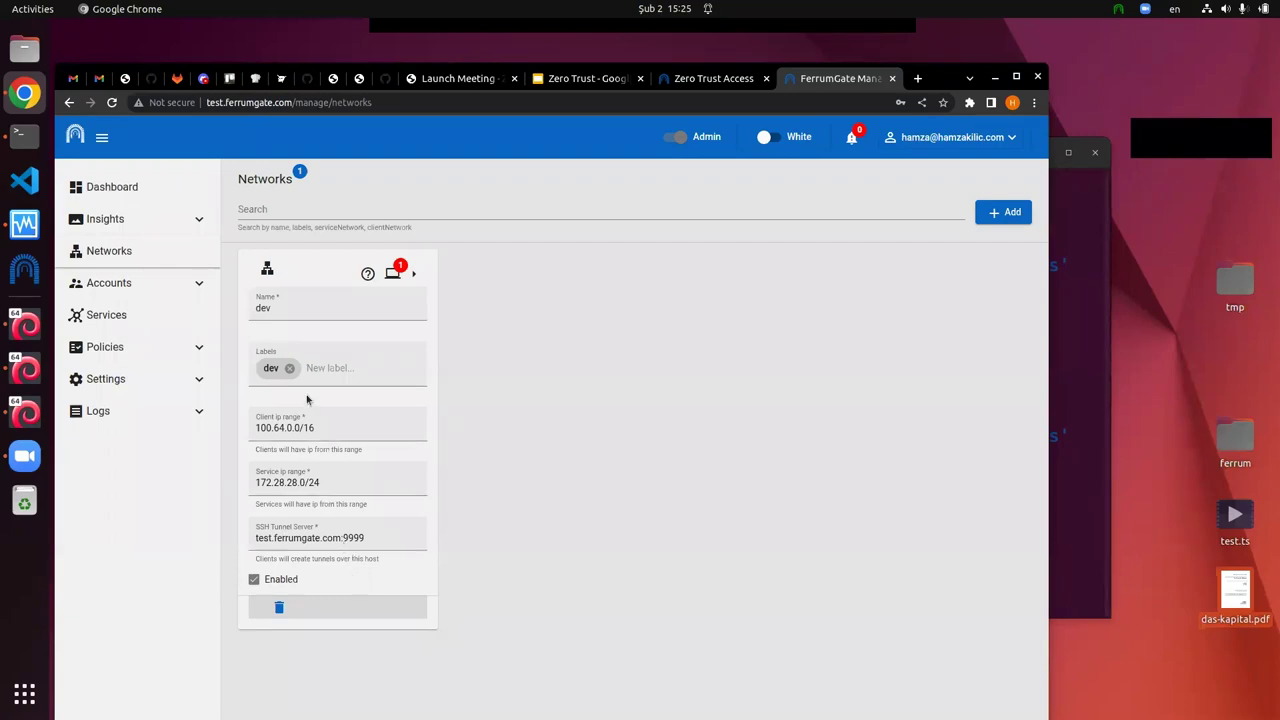
pyautogui.click(127, 318)
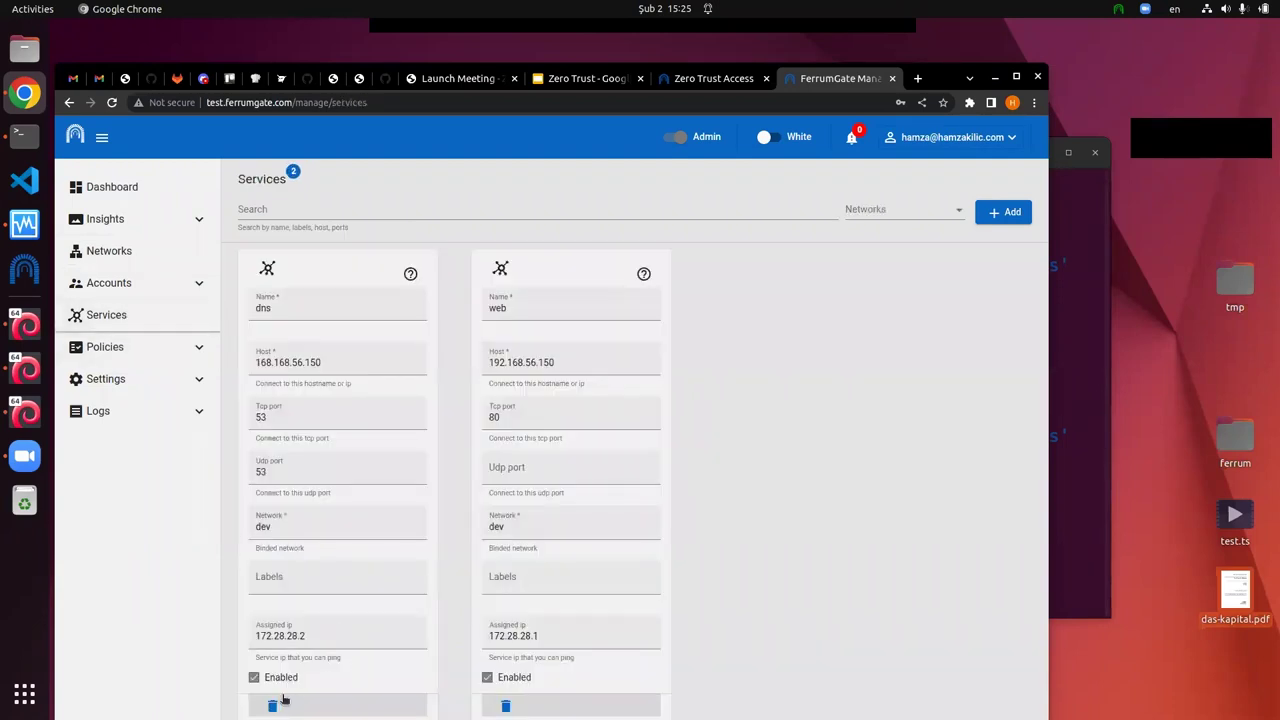
# Step: Delete the dns service and confirm deleting the web service
pyautogui.click(272, 706)
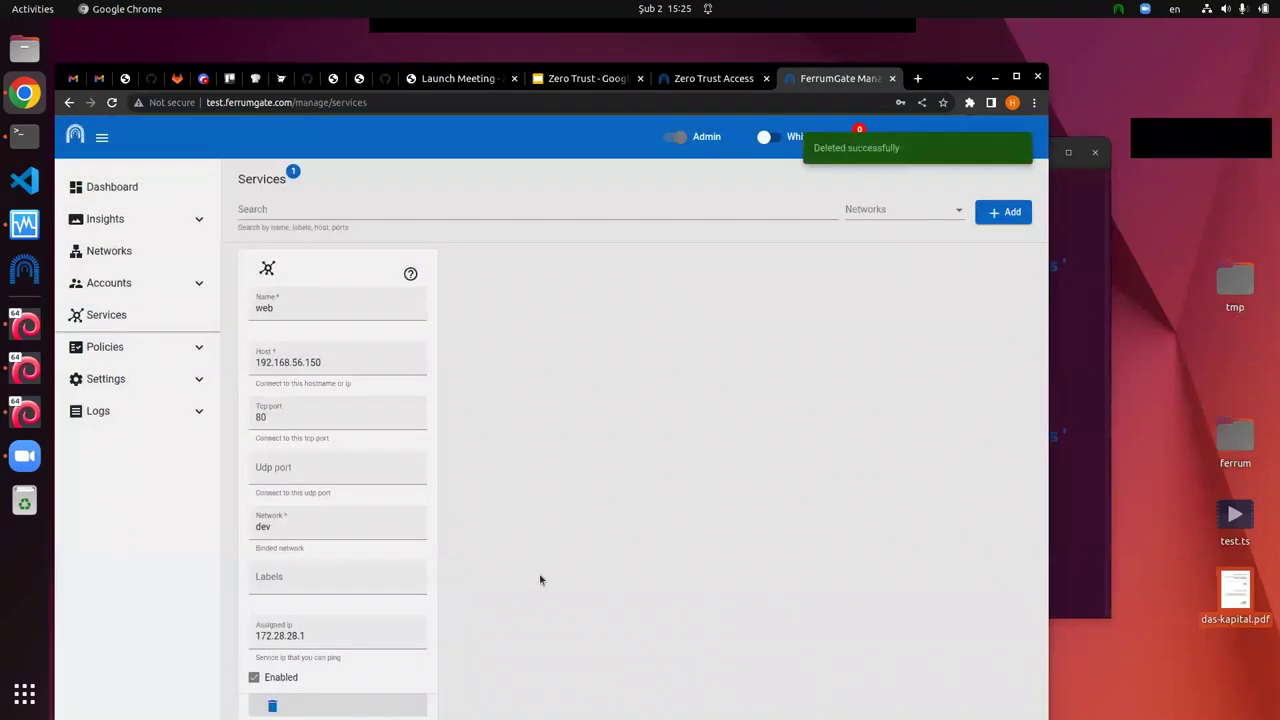
pyautogui.click(272, 706)
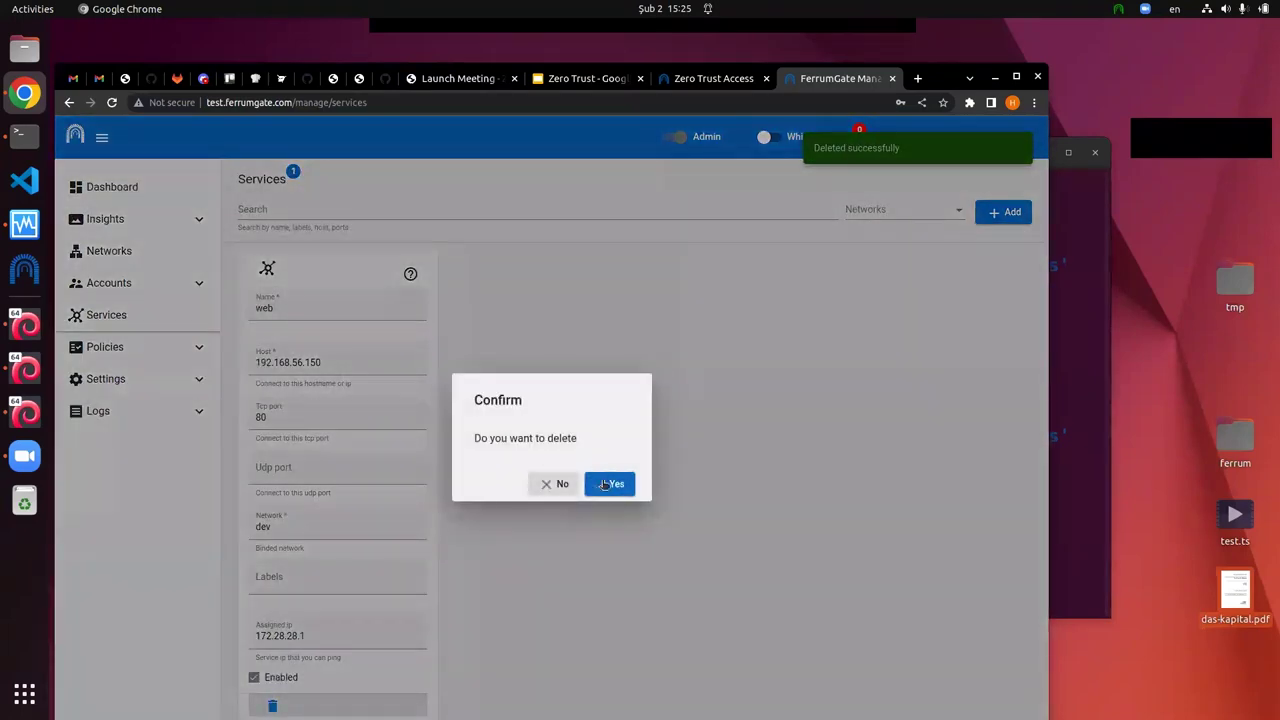
pyautogui.click(603, 481)
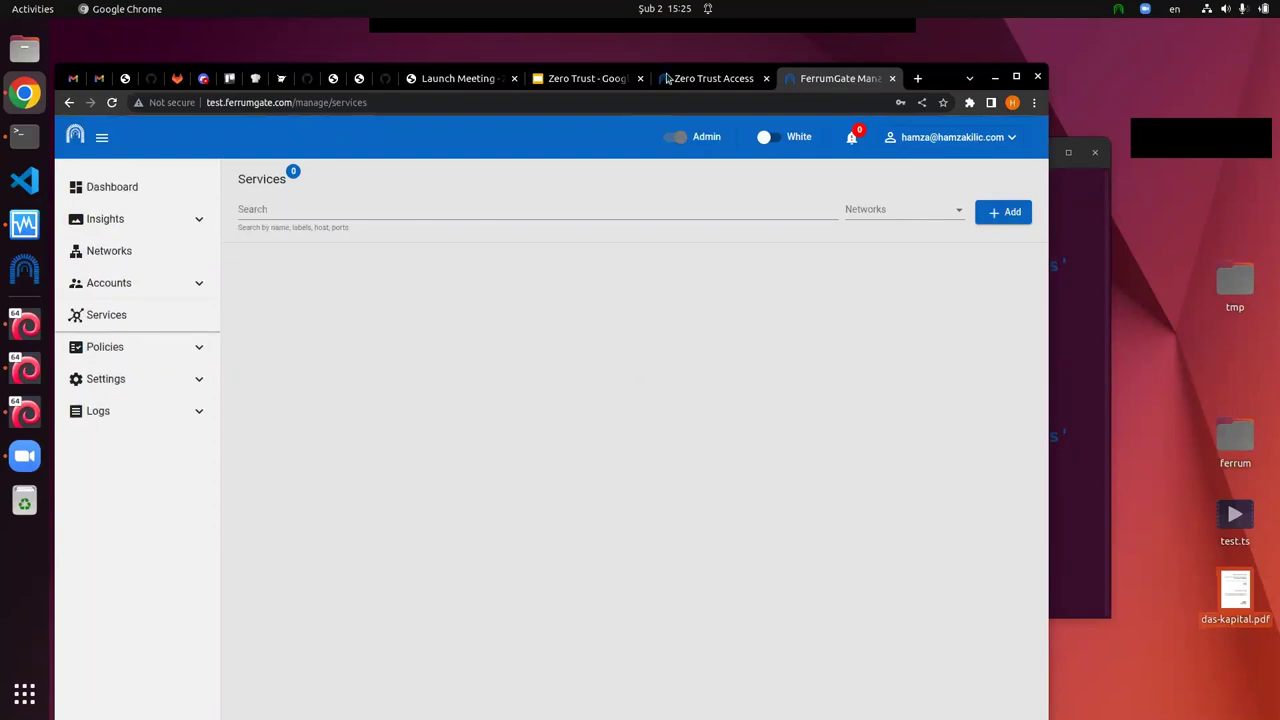
# Step: Show the slide 8 FerrumGate network diagram, then return to the emptied FerrumGate Services page
pyautogui.click(600, 80)
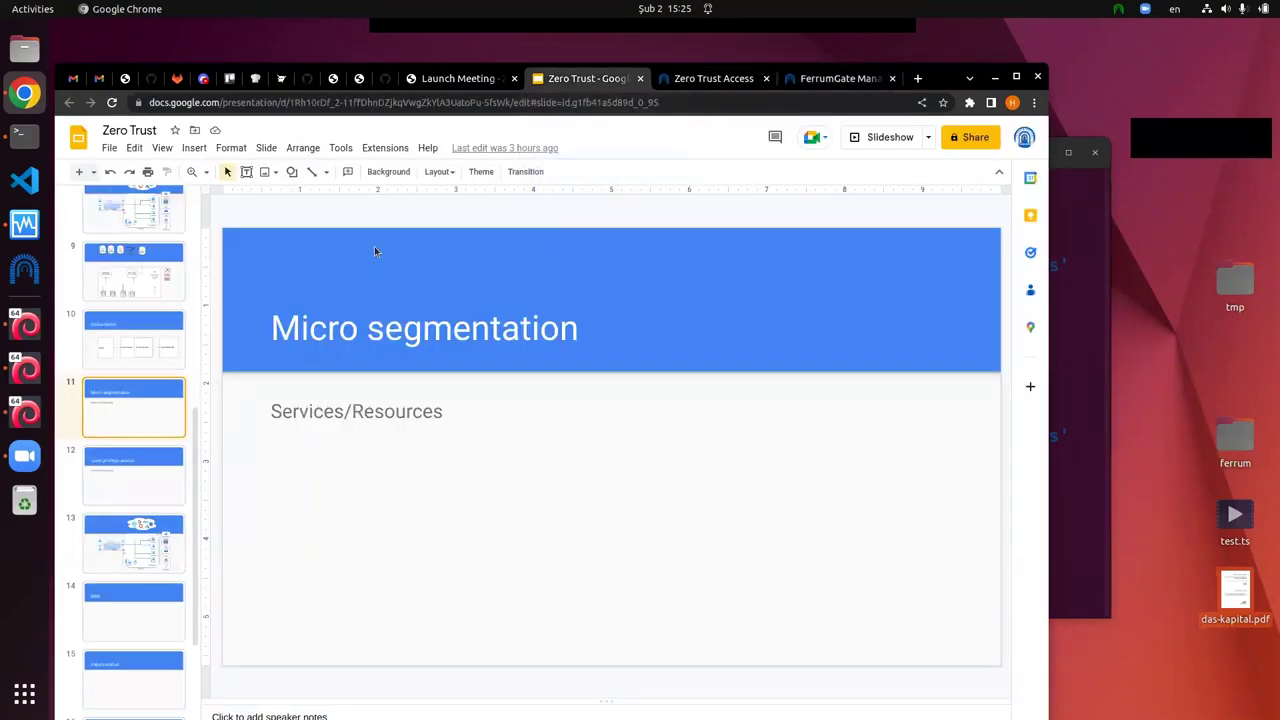
pyautogui.scroll(3, 120, 372)
pyautogui.click(129, 522)
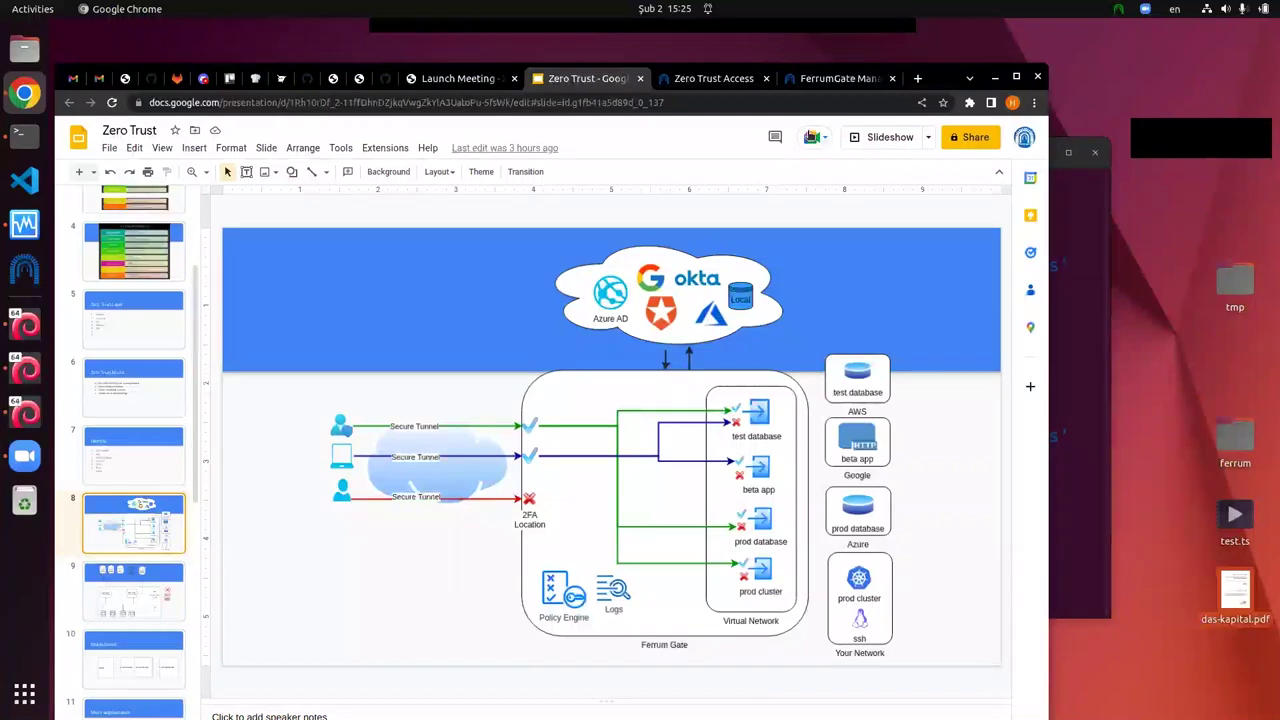
pyautogui.click(846, 79)
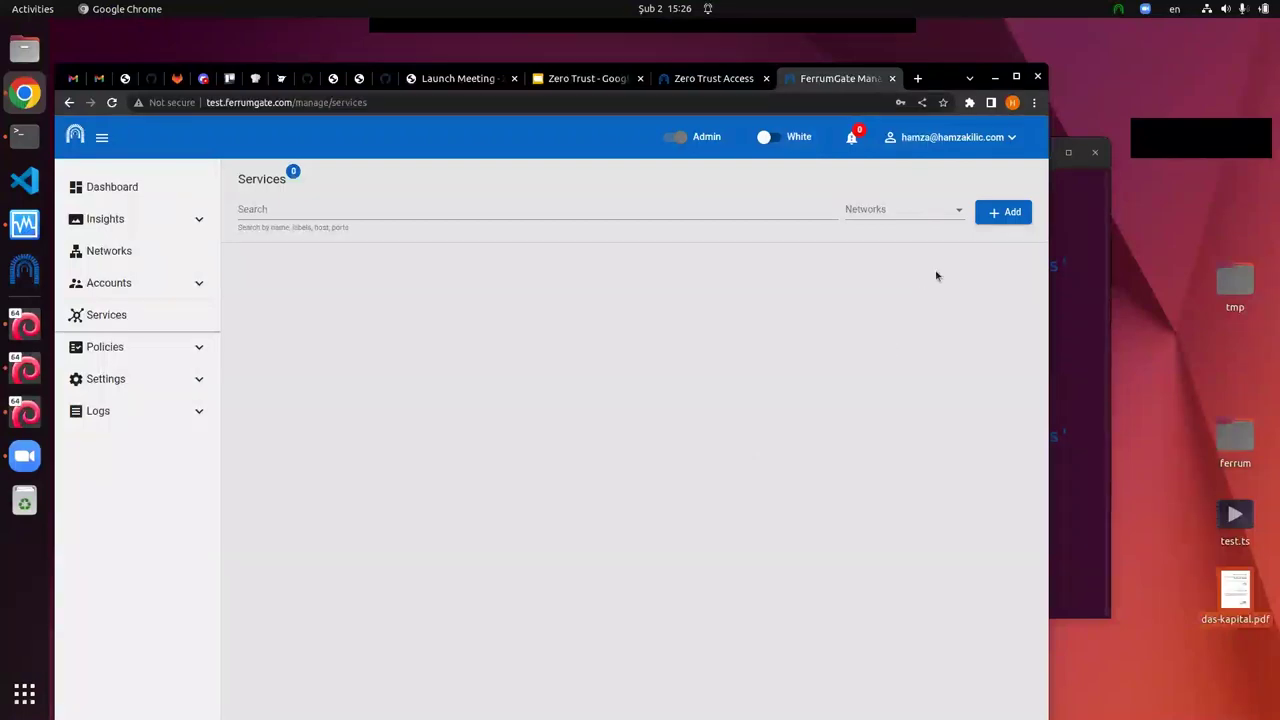
# Step: Add a new service named web with host 192.168.56.100 and TCP port 80
pyautogui.click(1002, 213)
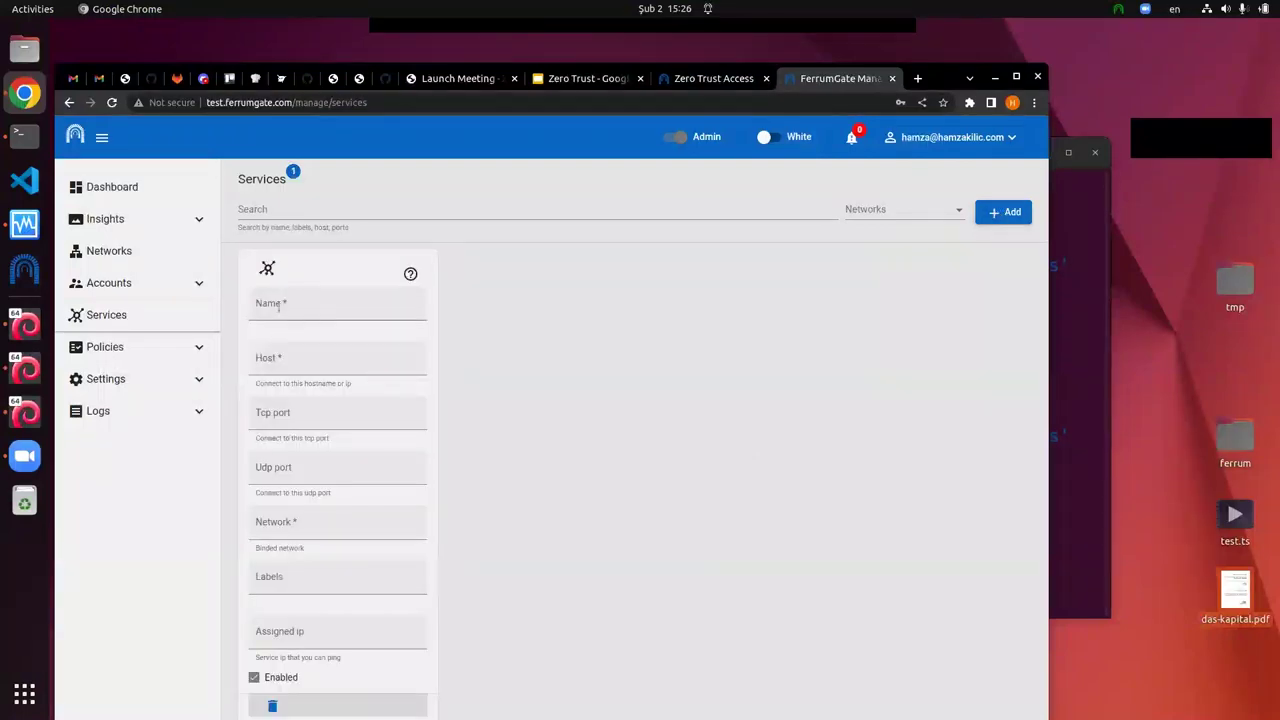
pyautogui.click(325, 308)
pyautogui.write('web')
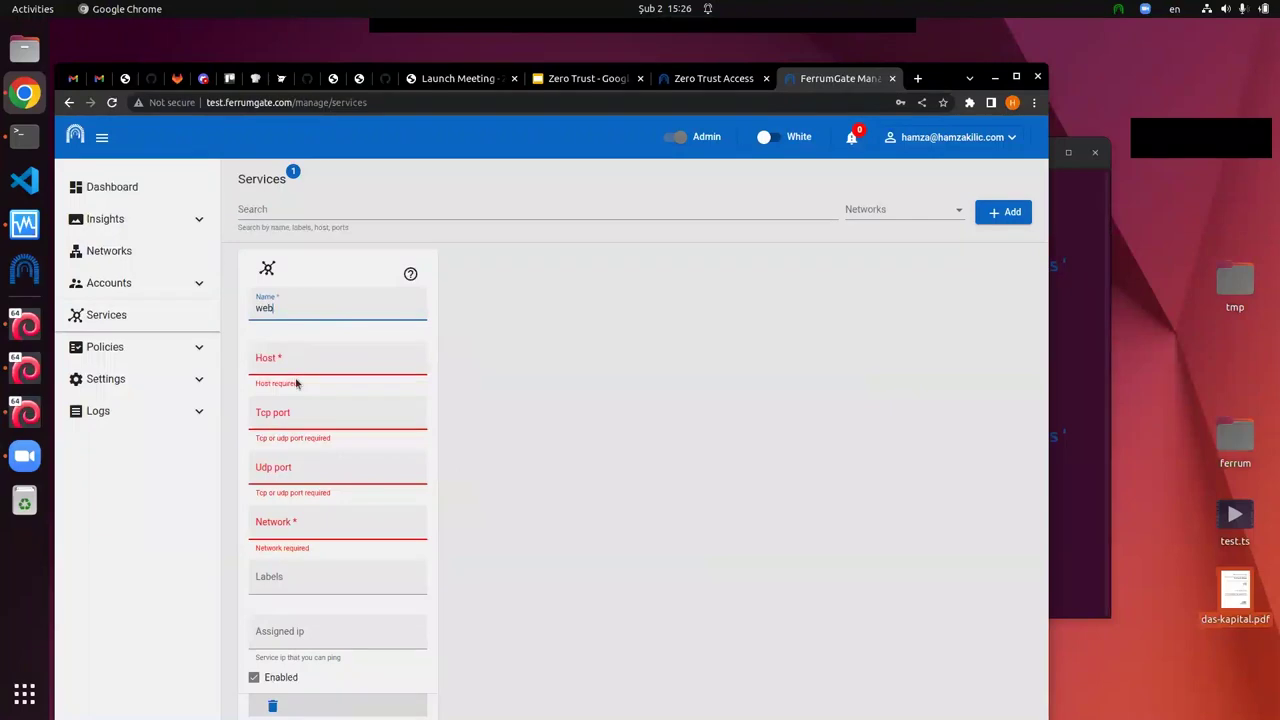
pyautogui.click(300, 363)
pyautogui.write('192.168.')
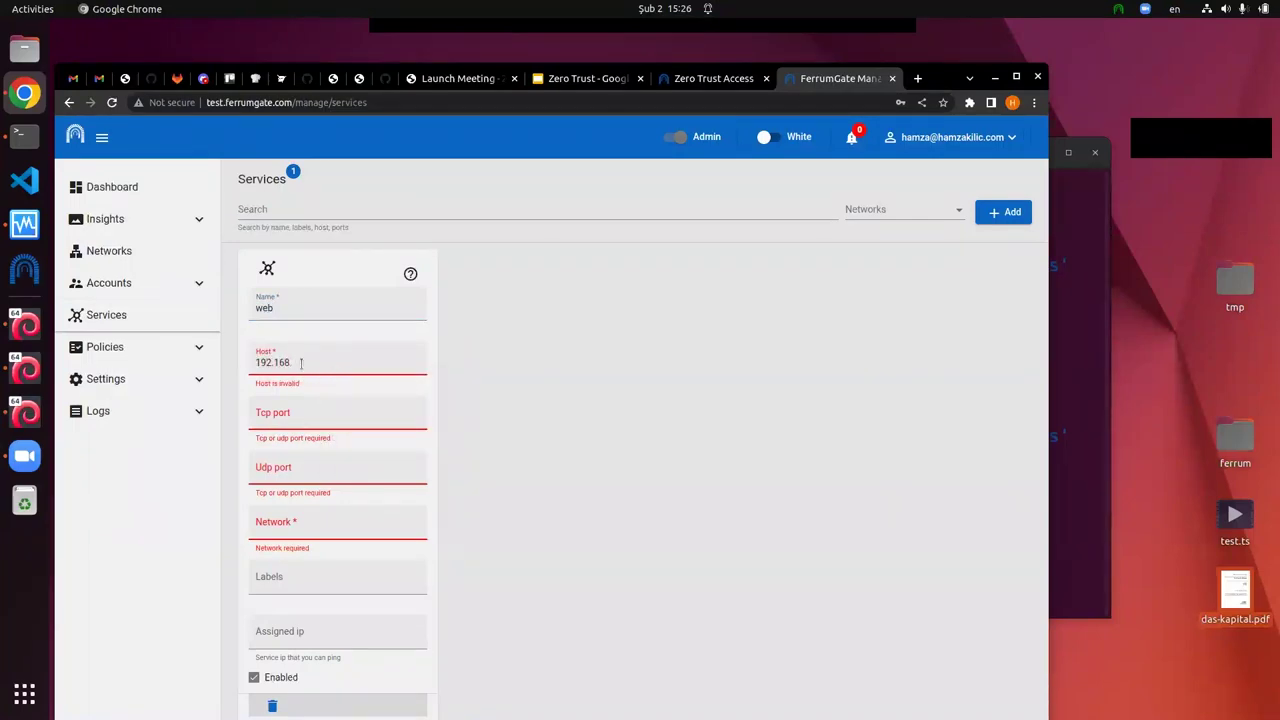
pyautogui.write('56.100')
pyautogui.press('Tab')
pyautogui.write('80')
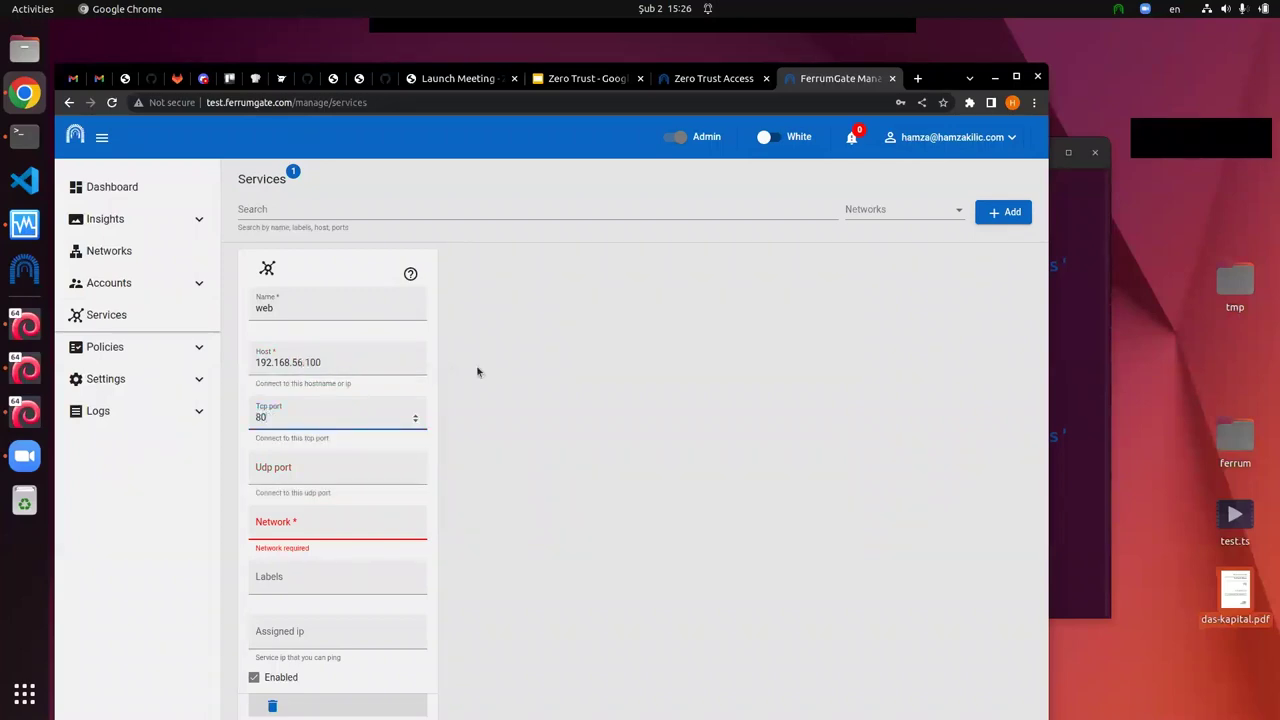
pyautogui.click(341, 547)
# Step: Assign the web service to the dev network, save it, and return to the slides
pyautogui.click(341, 529)
pyautogui.click(303, 586)
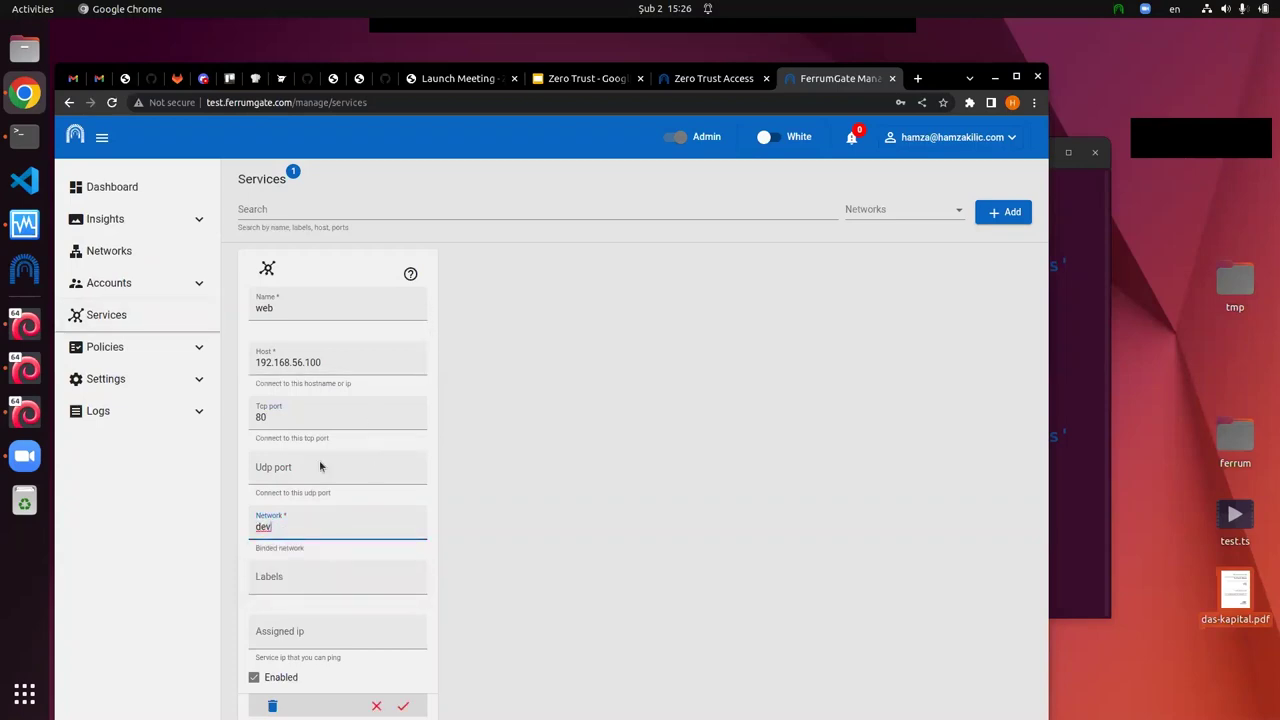
pyautogui.click(403, 706)
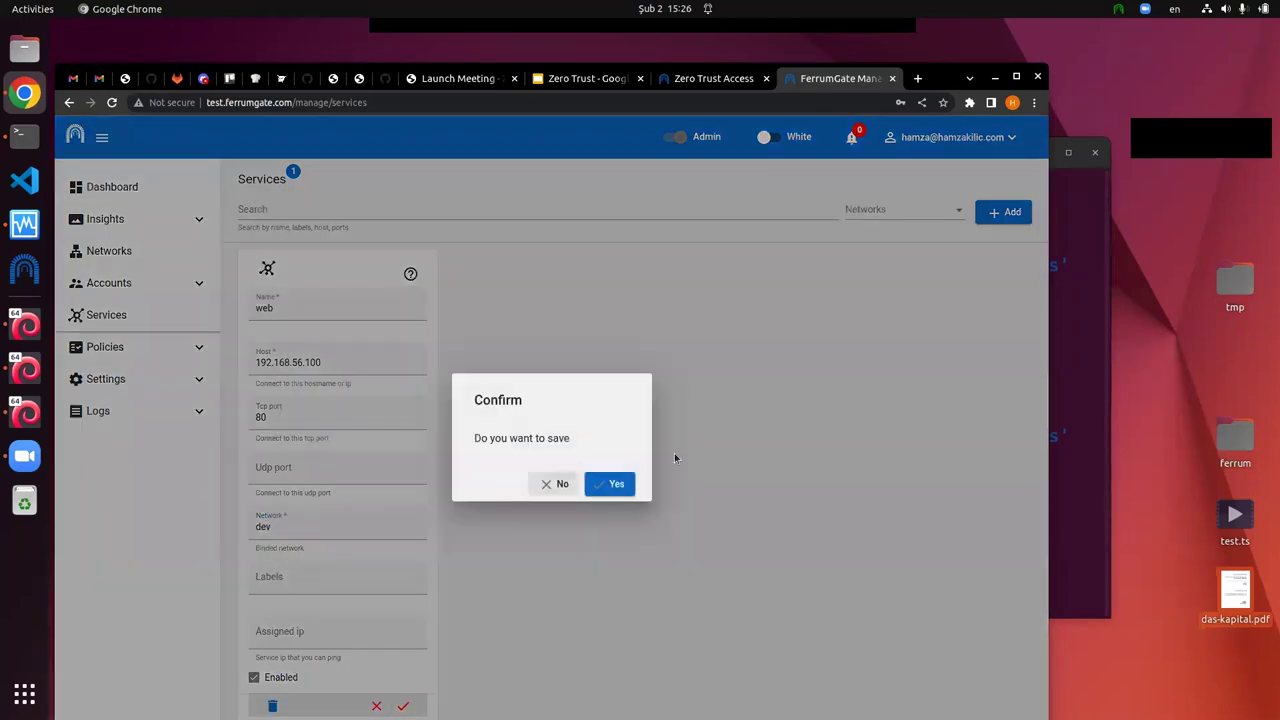
pyautogui.click(612, 486)
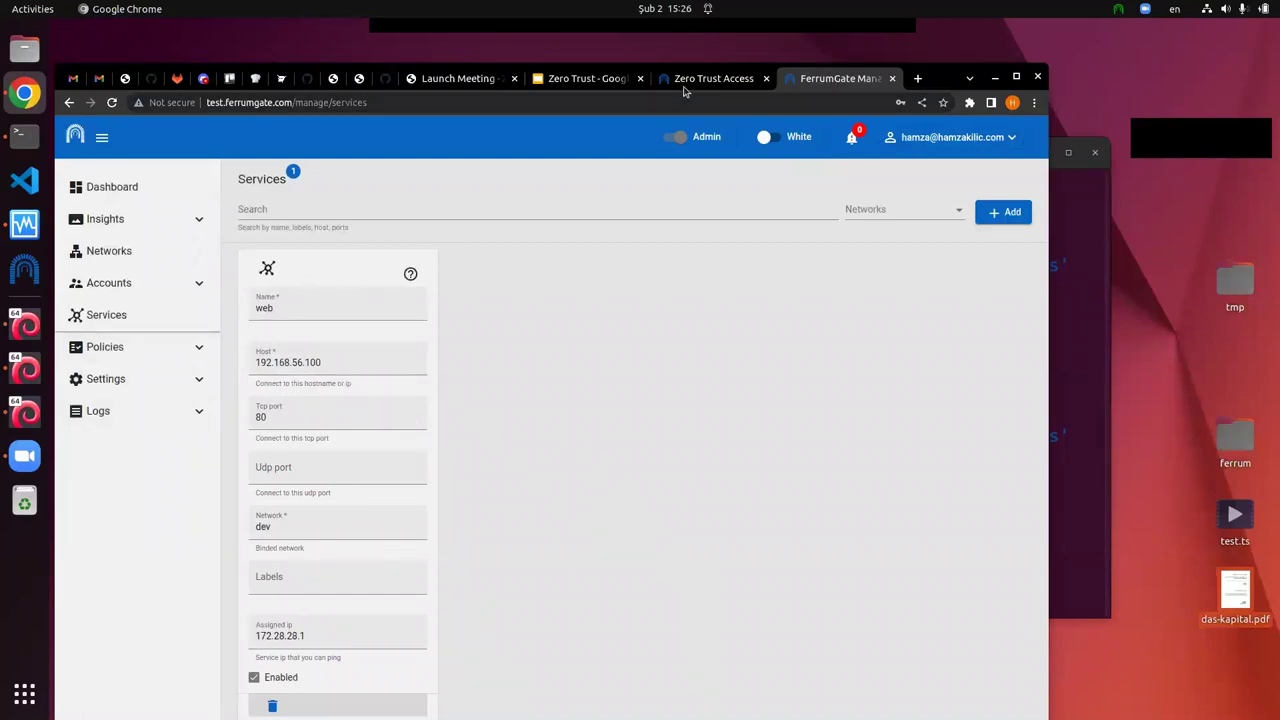
pyautogui.click(592, 80)
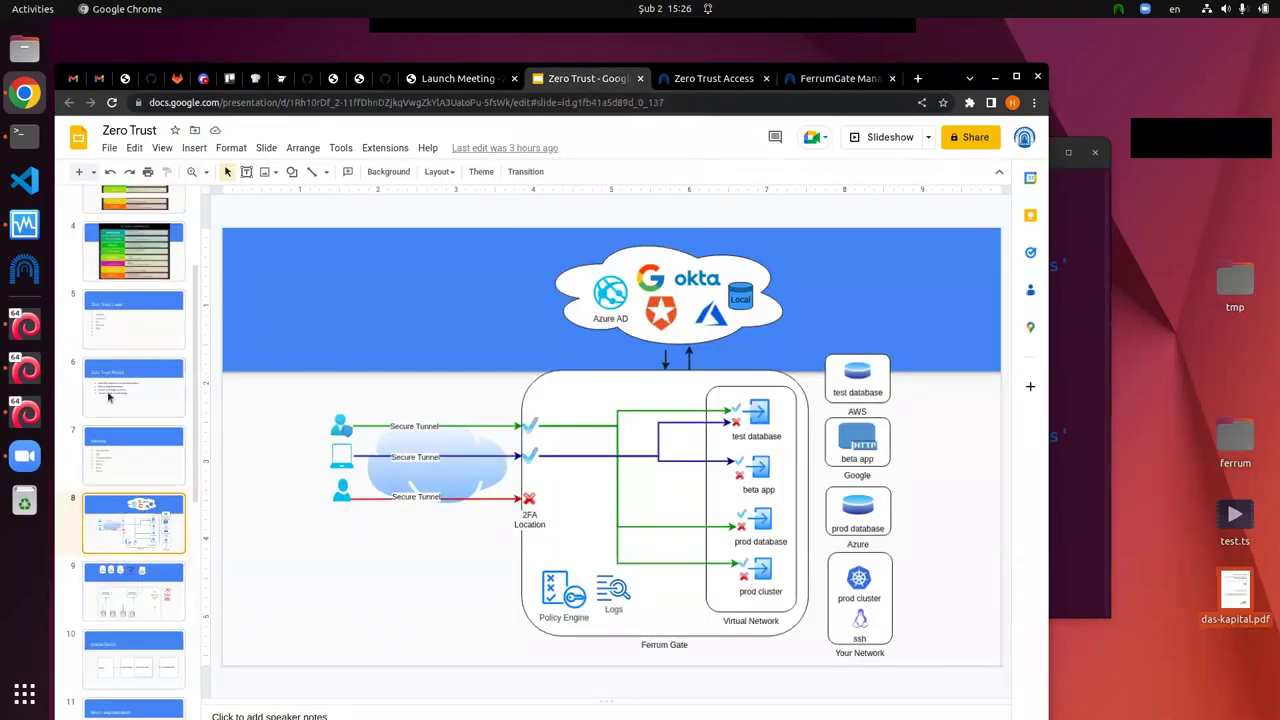
# Step: Show the slide 10 Online Demo diagram and bring the terminal window forward
pyautogui.click(125, 680)
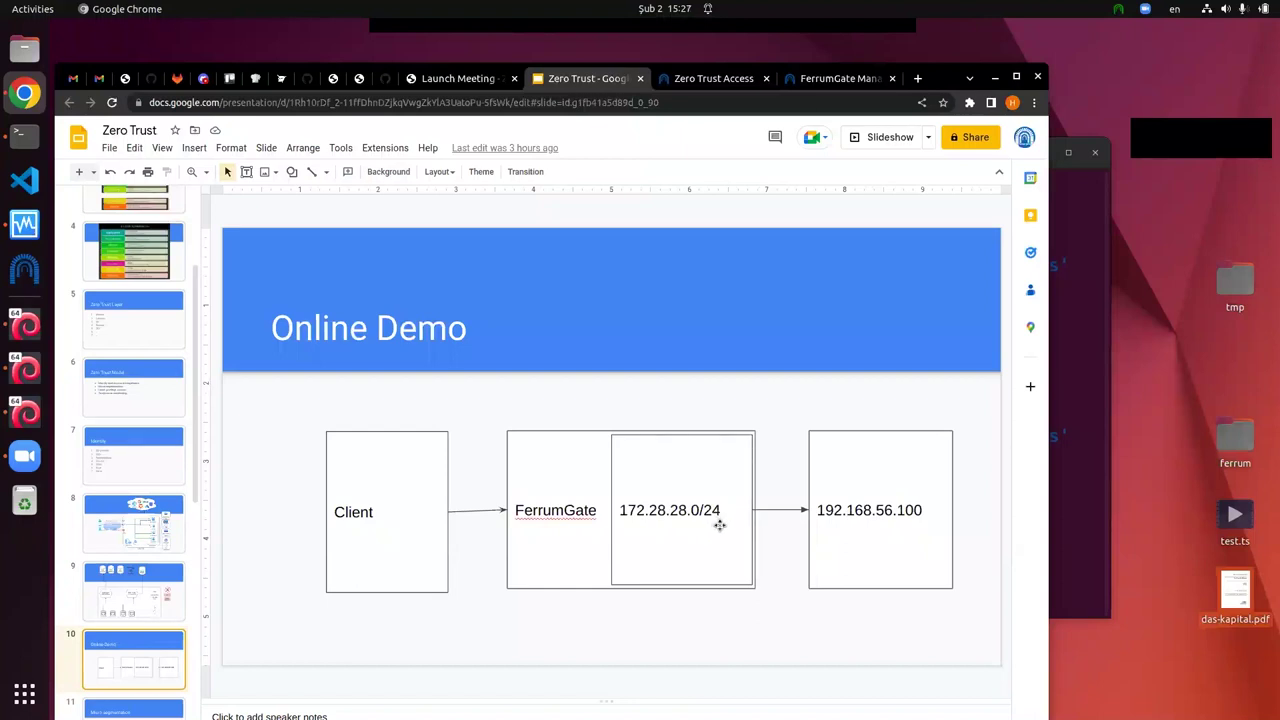
pyautogui.click(1068, 472)
# Step: Run curl against 192.168.56.100, then check the FerrumGate Services page
pyautogui.write('curl 192')
pyautogui.write('.1')
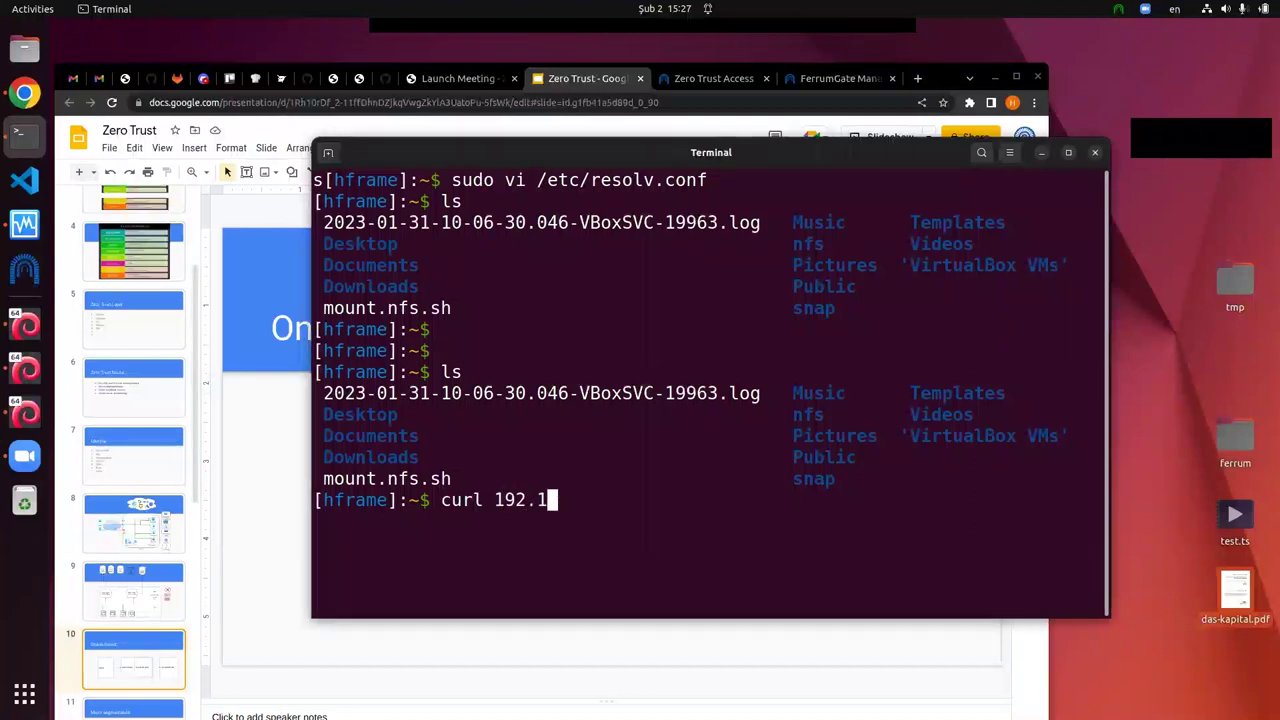
pyautogui.write('68.56.100')
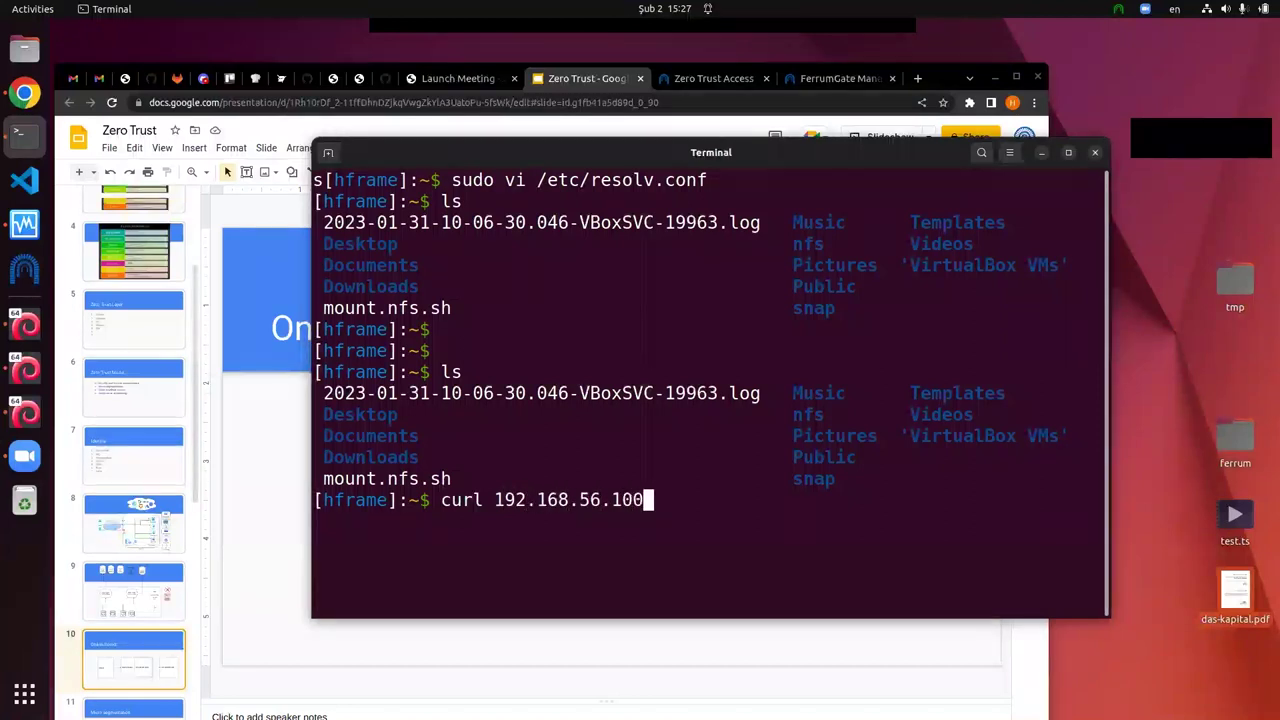
pyautogui.press('Return')
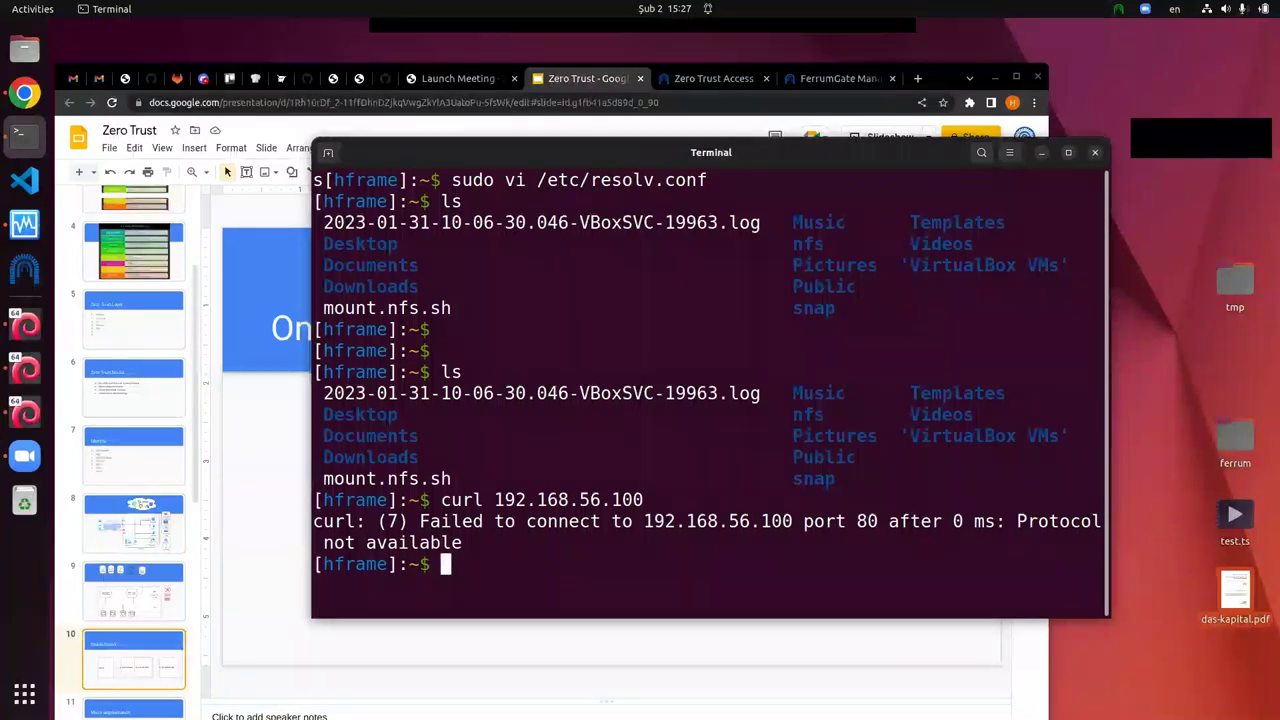
pyautogui.click(838, 80)
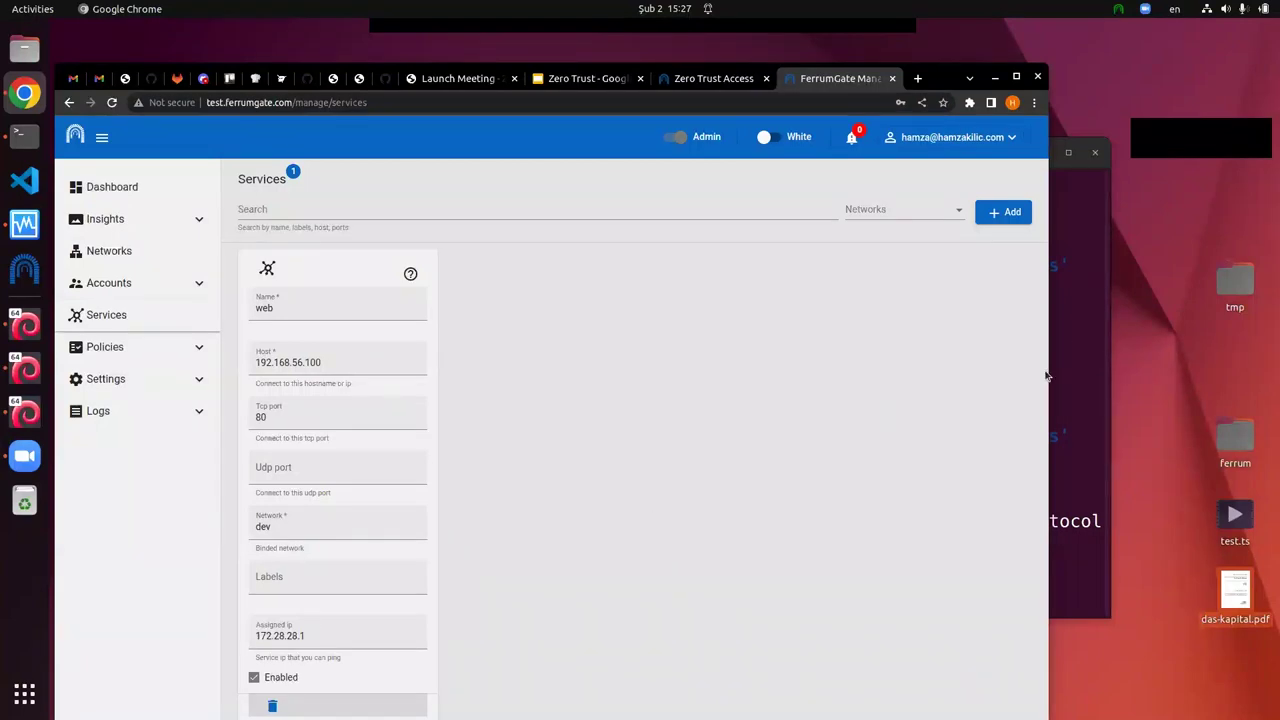
# Step: In the terminal, curl and then ping the service address 172.28.28.1
pyautogui.click(1065, 331)
pyautogui.write('cur')
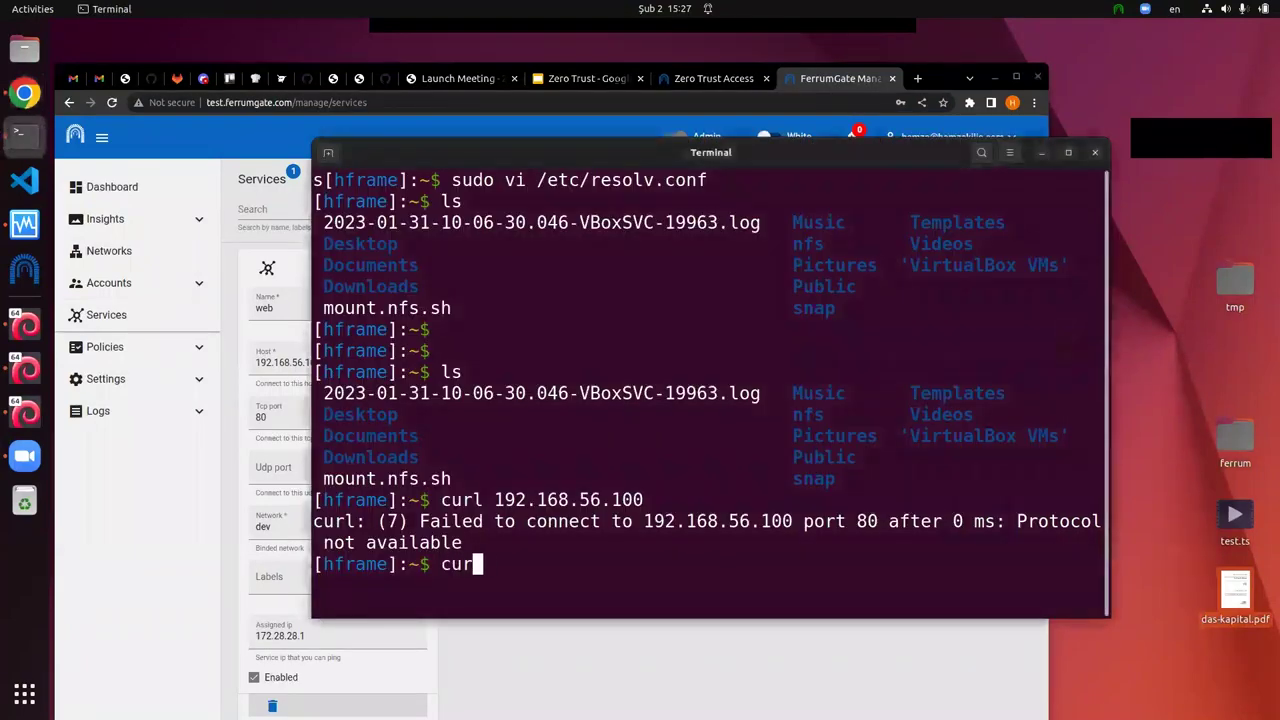
pyautogui.write('l 172.2')
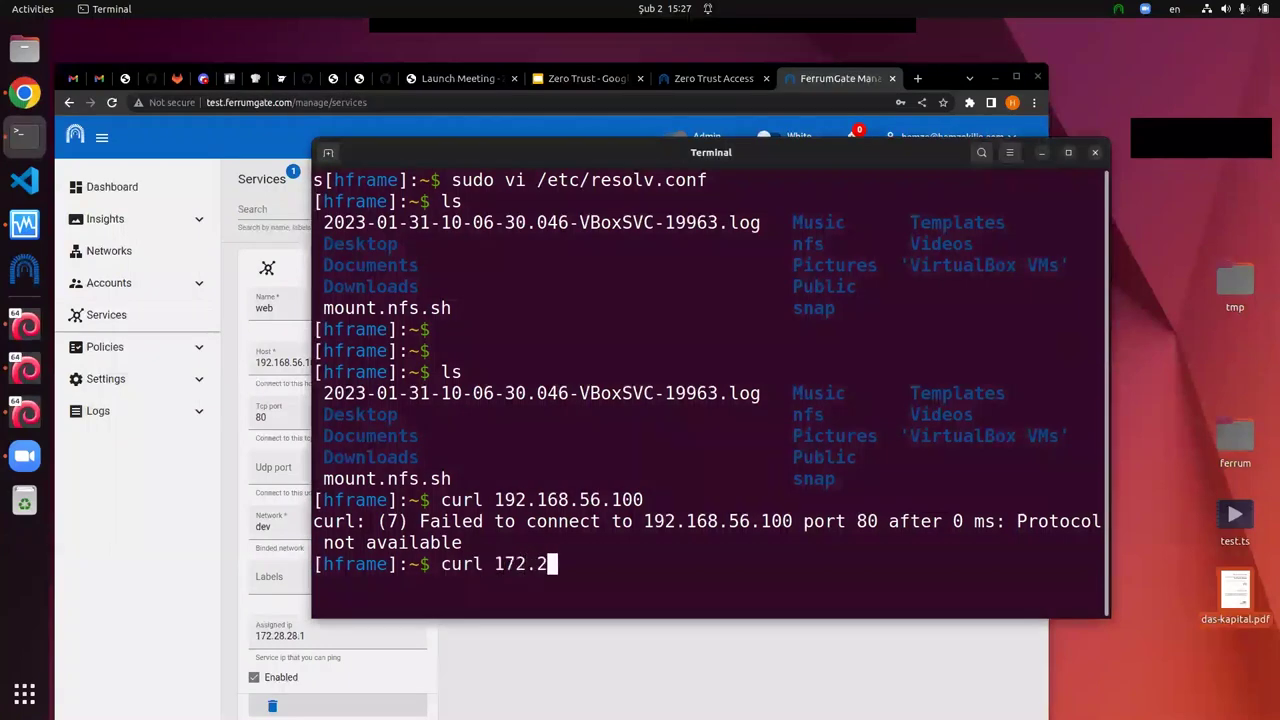
pyautogui.write('8.28.1')
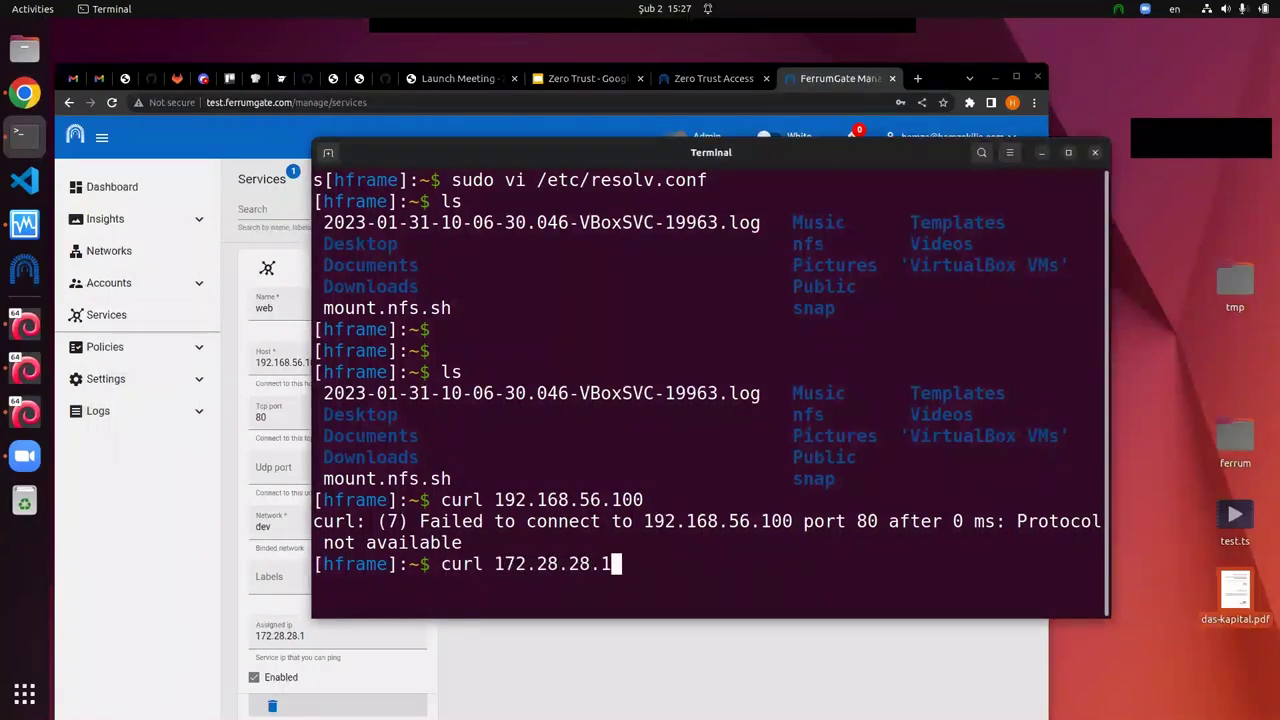
pyautogui.press('Return')
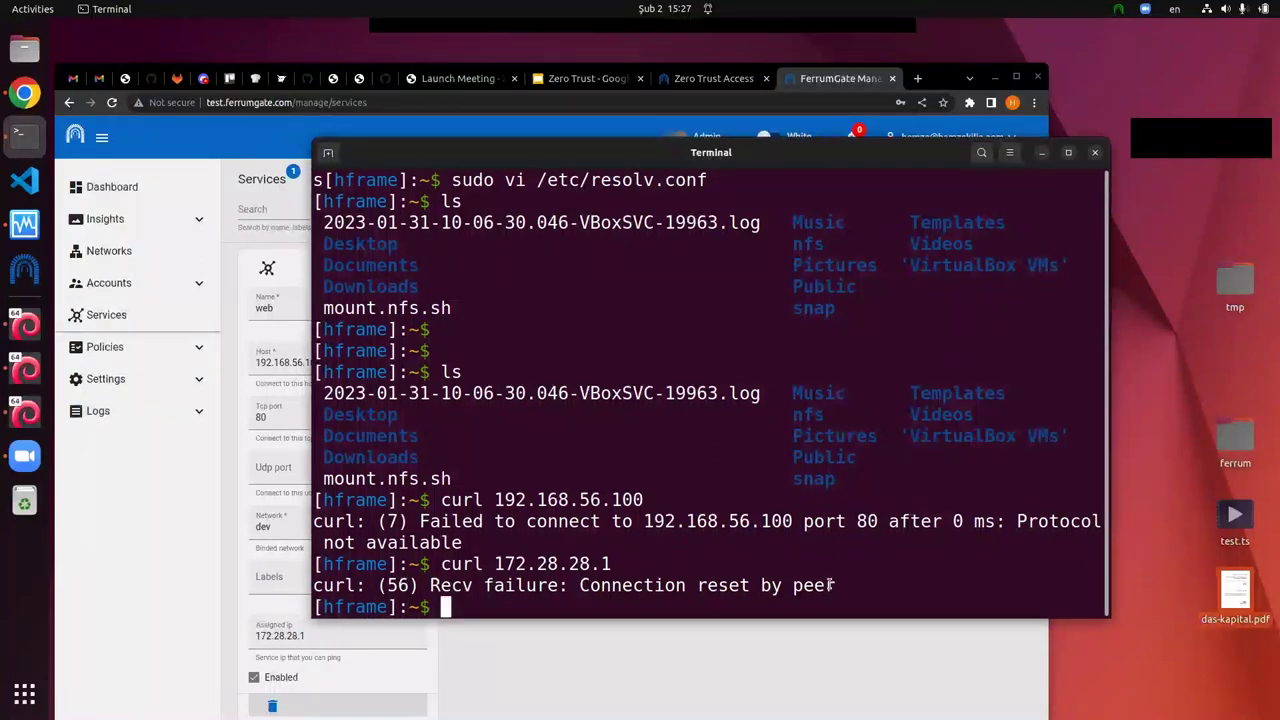
pyautogui.write('ping 172.28')
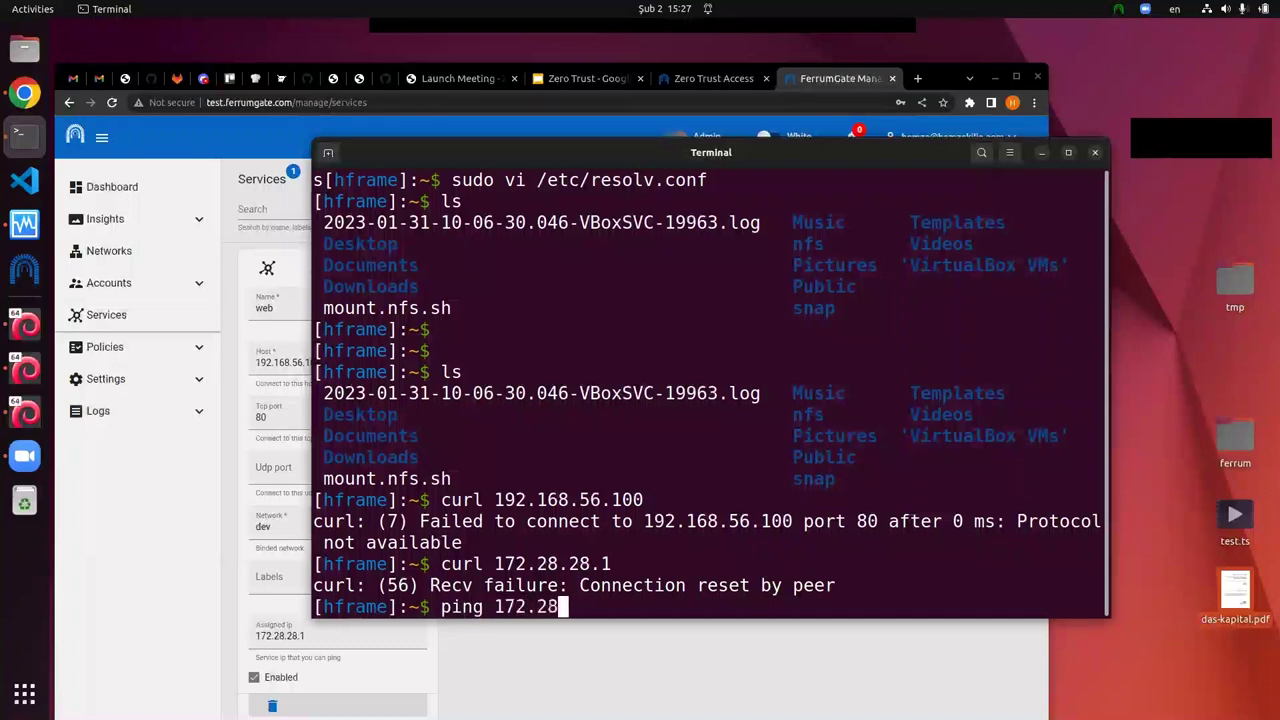
pyautogui.write('.28.1')
pyautogui.press('Return')
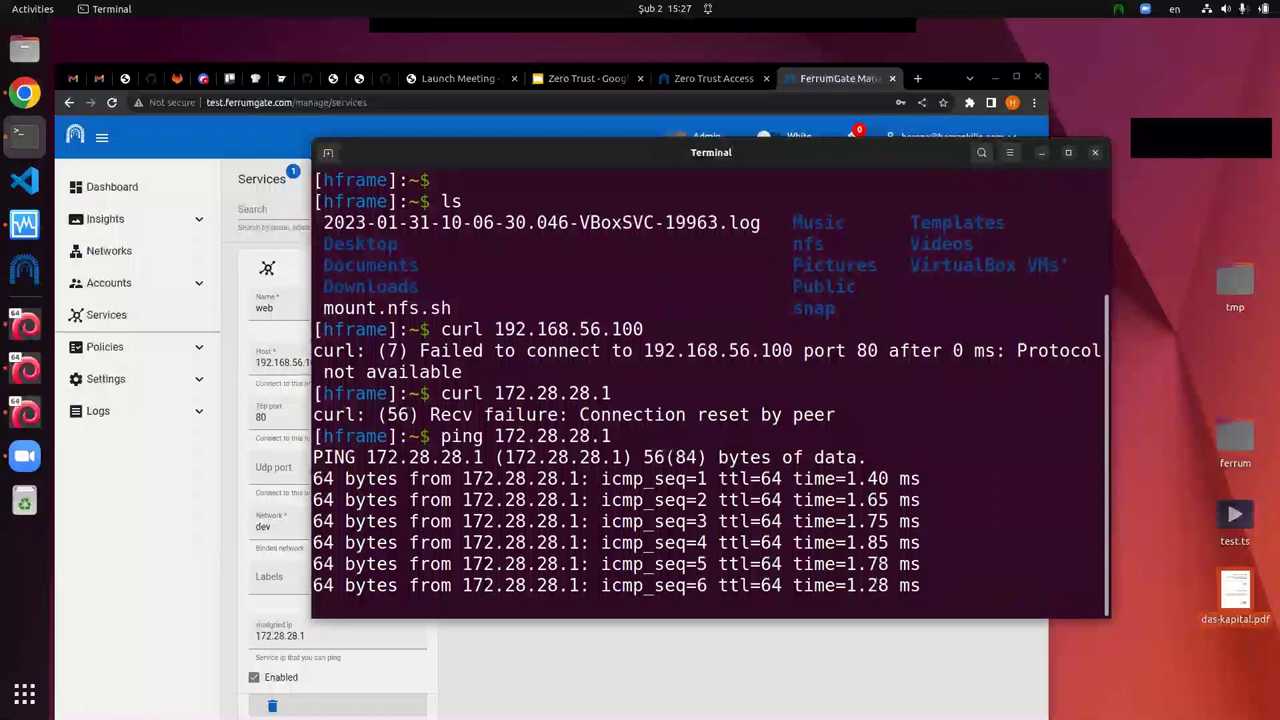
# Step: Stop the ping, rerun curl 172.28.28.1 (still reset), and return to FerrumGate
pyautogui.write('c')
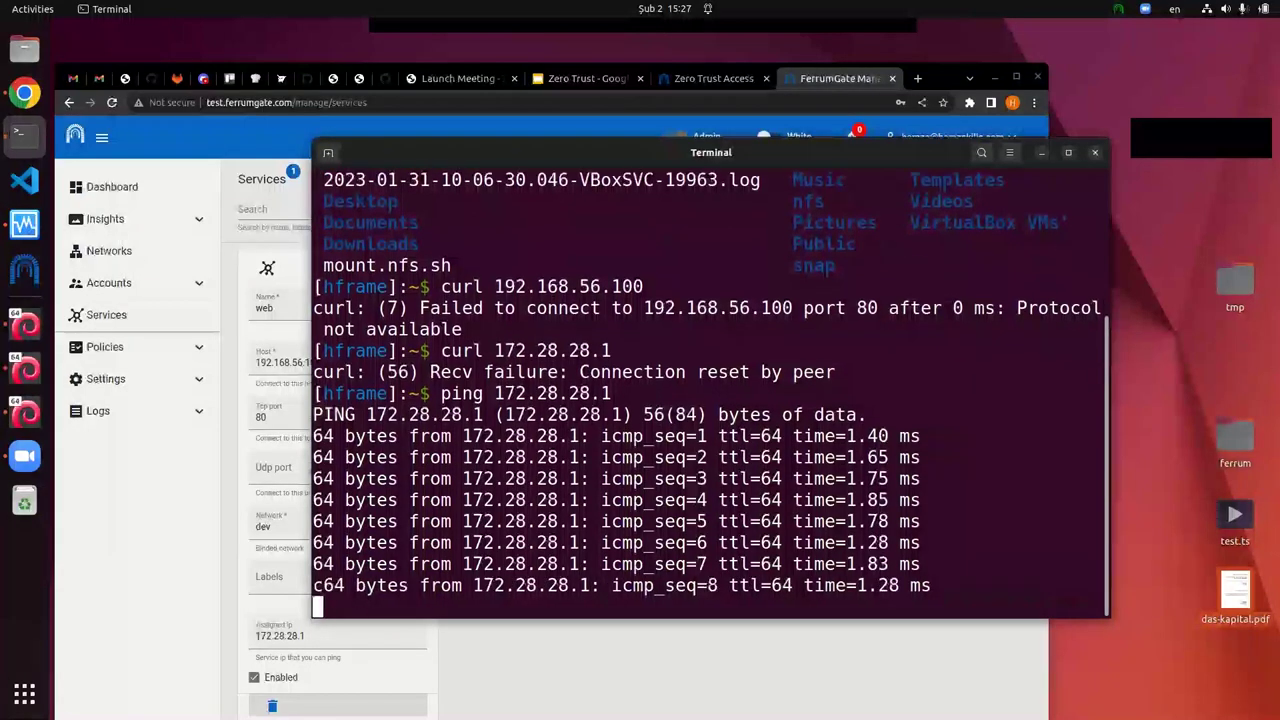
pyautogui.hotkey('ctrl', 'c')
pyautogui.press('Up')
pyautogui.press('Up')
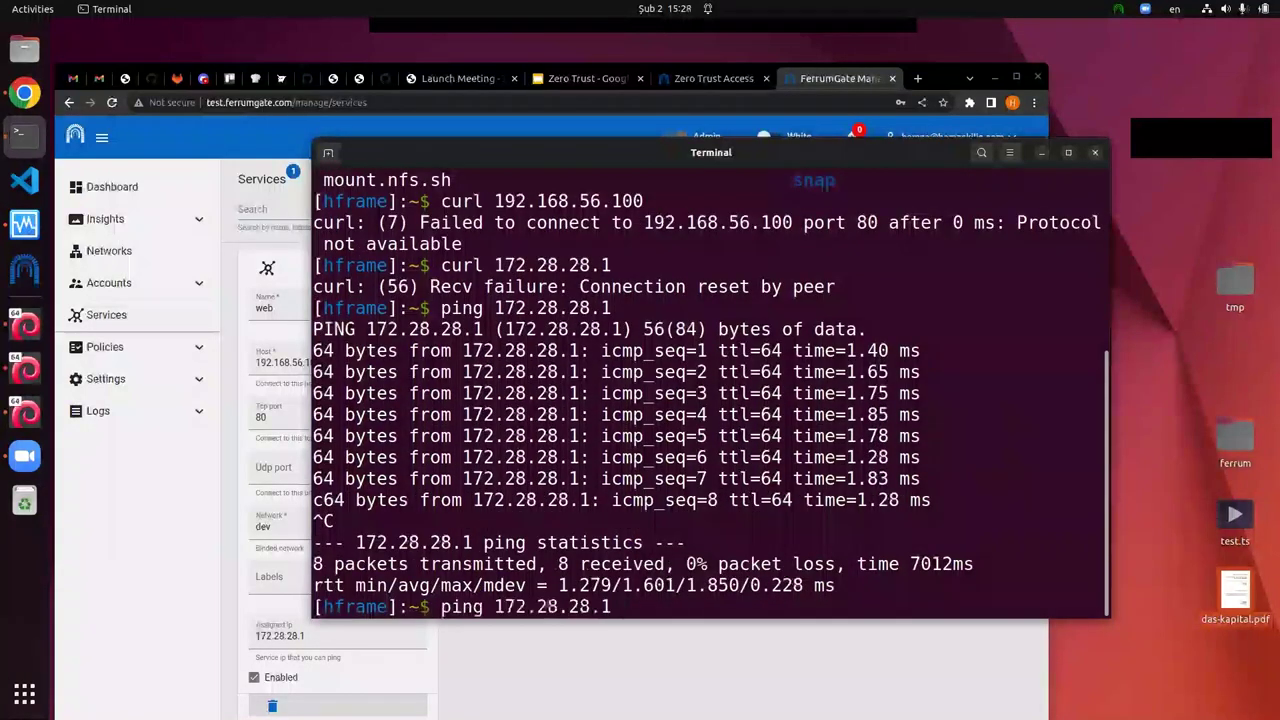
pyautogui.press('Return')
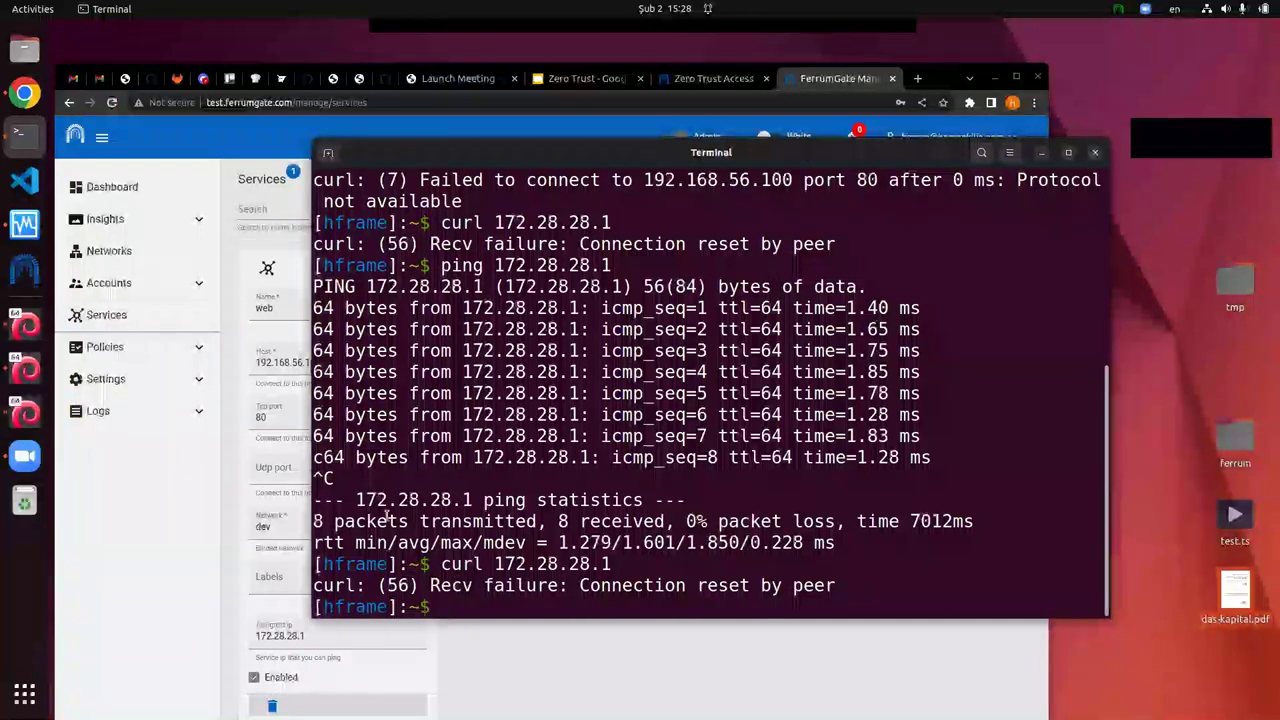
pyautogui.click(184, 350)
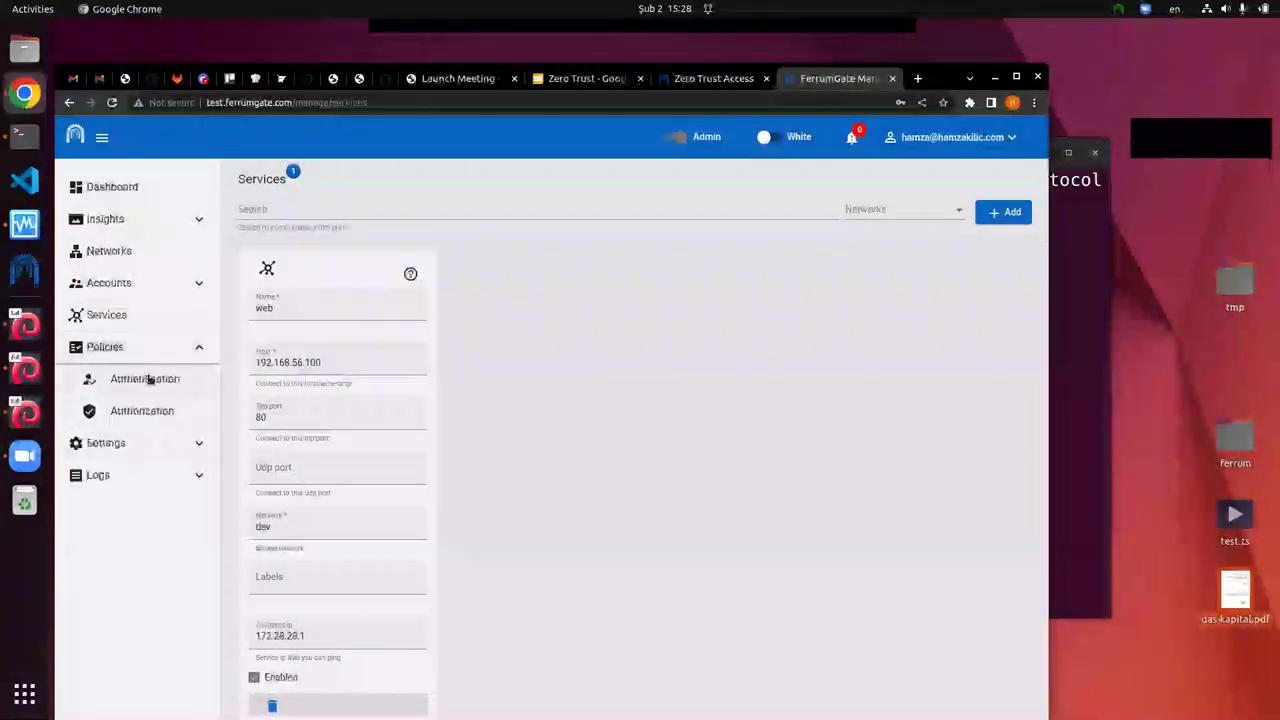
# Step: Add and save a dev authorization rule named web, targeting service web, allowing the admin group
pyautogui.click(148, 412)
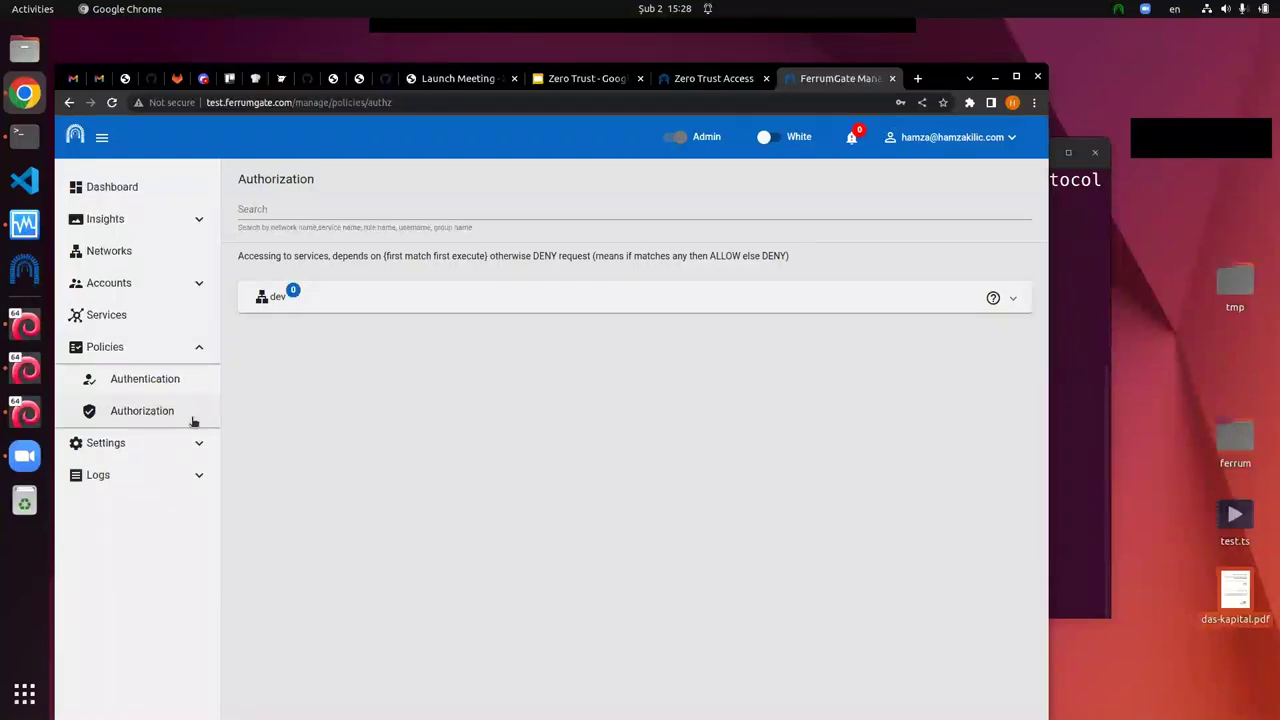
pyautogui.click(895, 306)
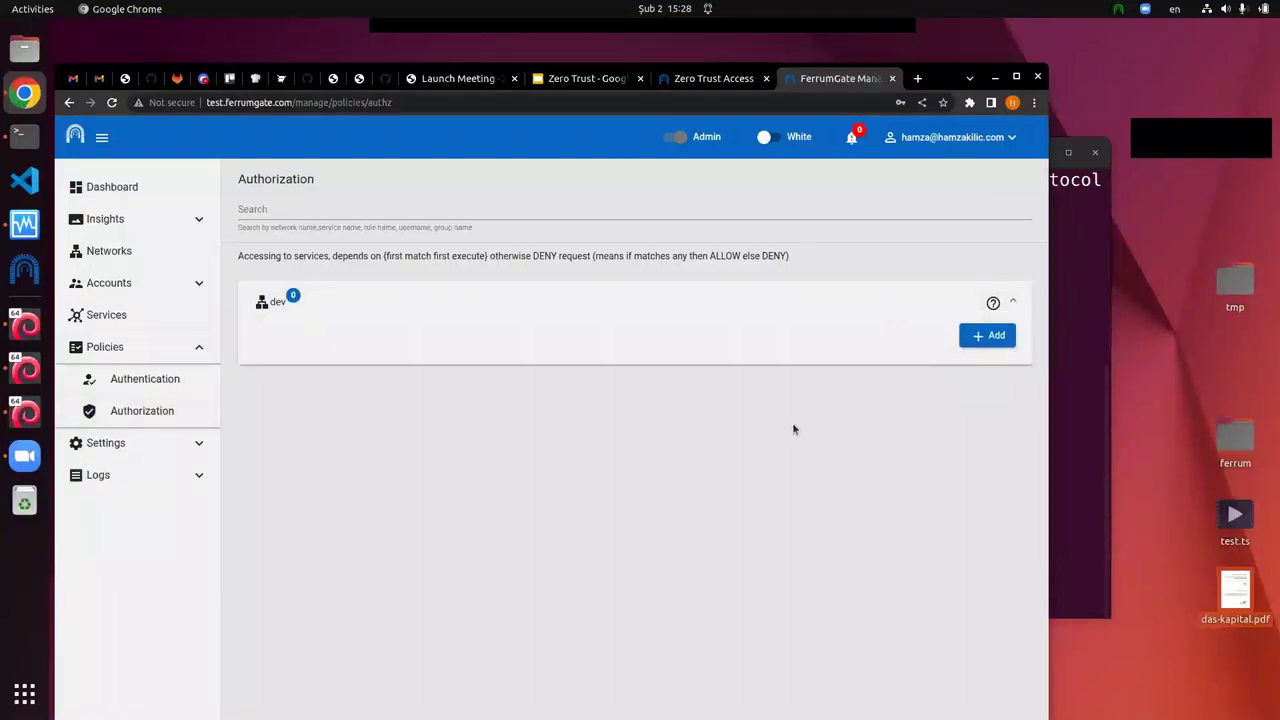
pyautogui.click(1000, 336)
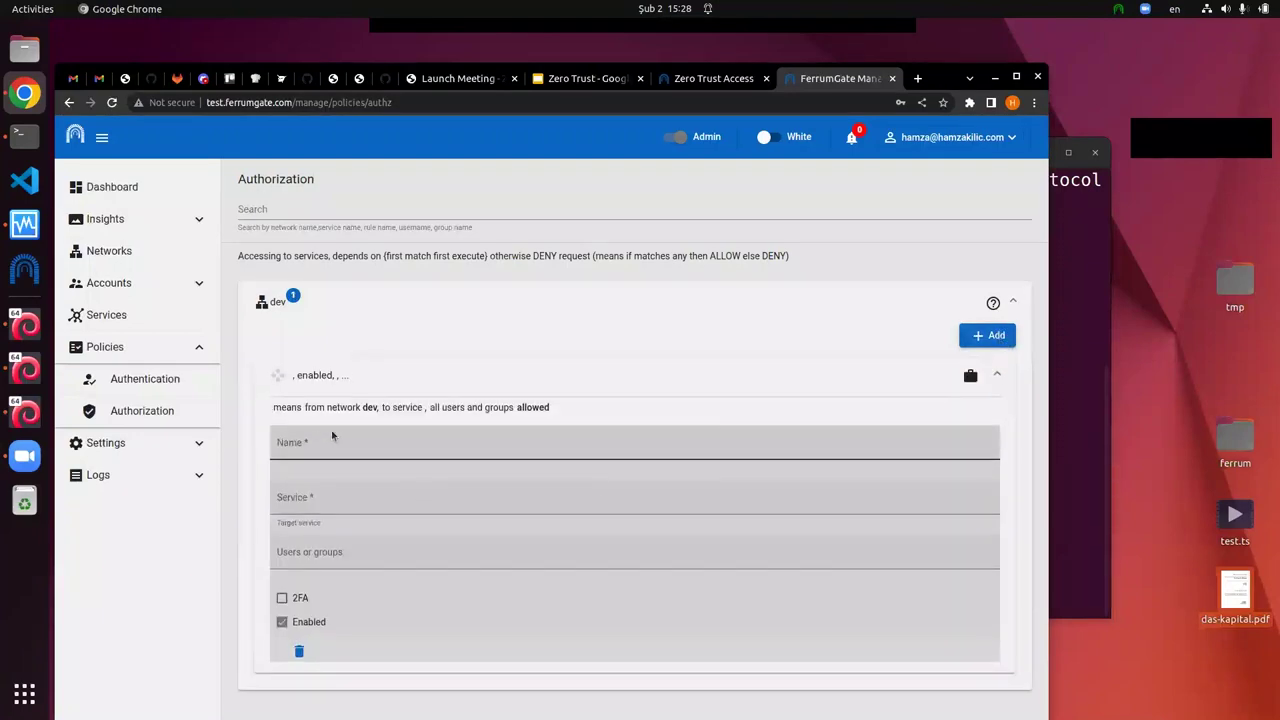
pyautogui.click(304, 447)
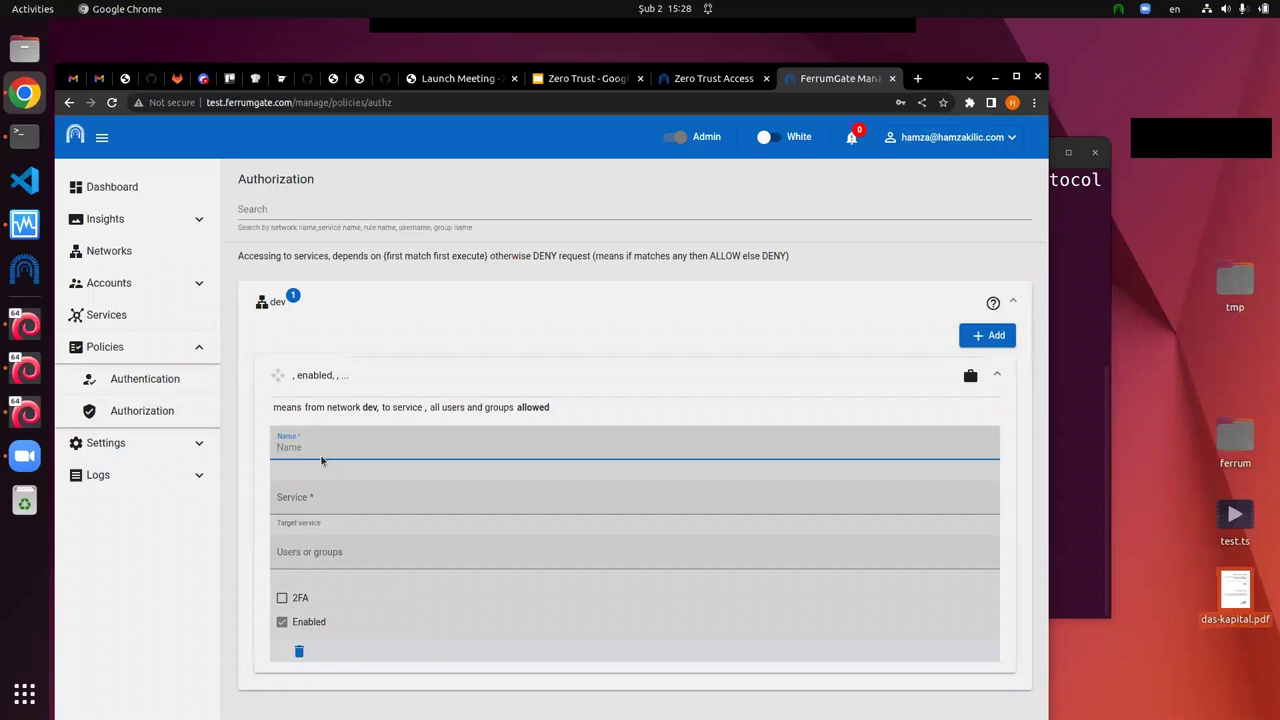
pyautogui.write('we')
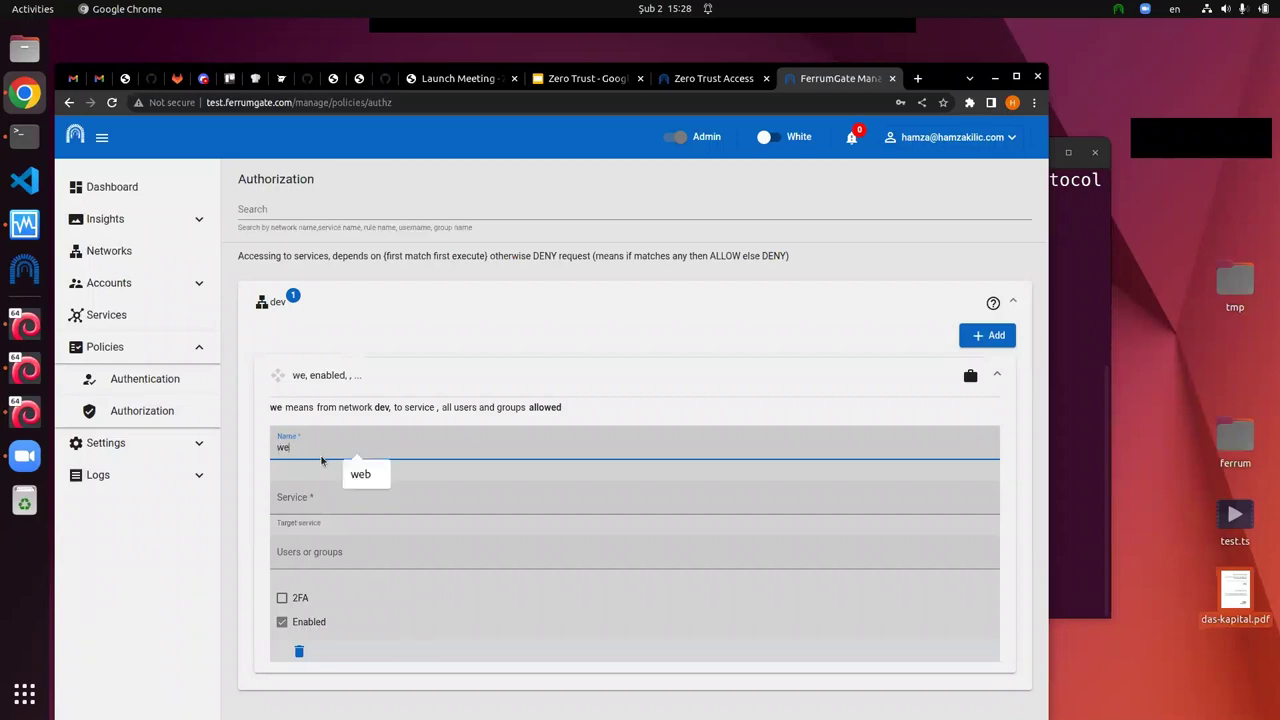
pyautogui.write('b')
pyautogui.click(272, 506)
pyautogui.click(304, 542)
pyautogui.click(303, 545)
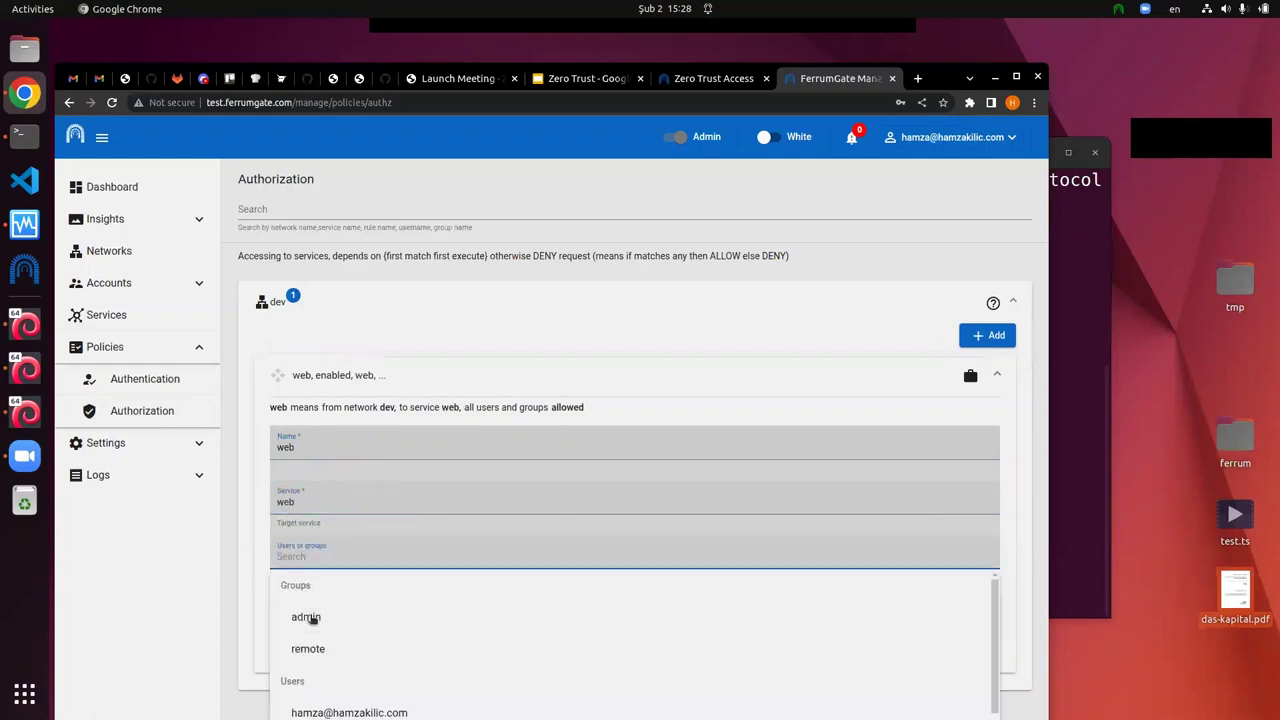
pyautogui.click(311, 617)
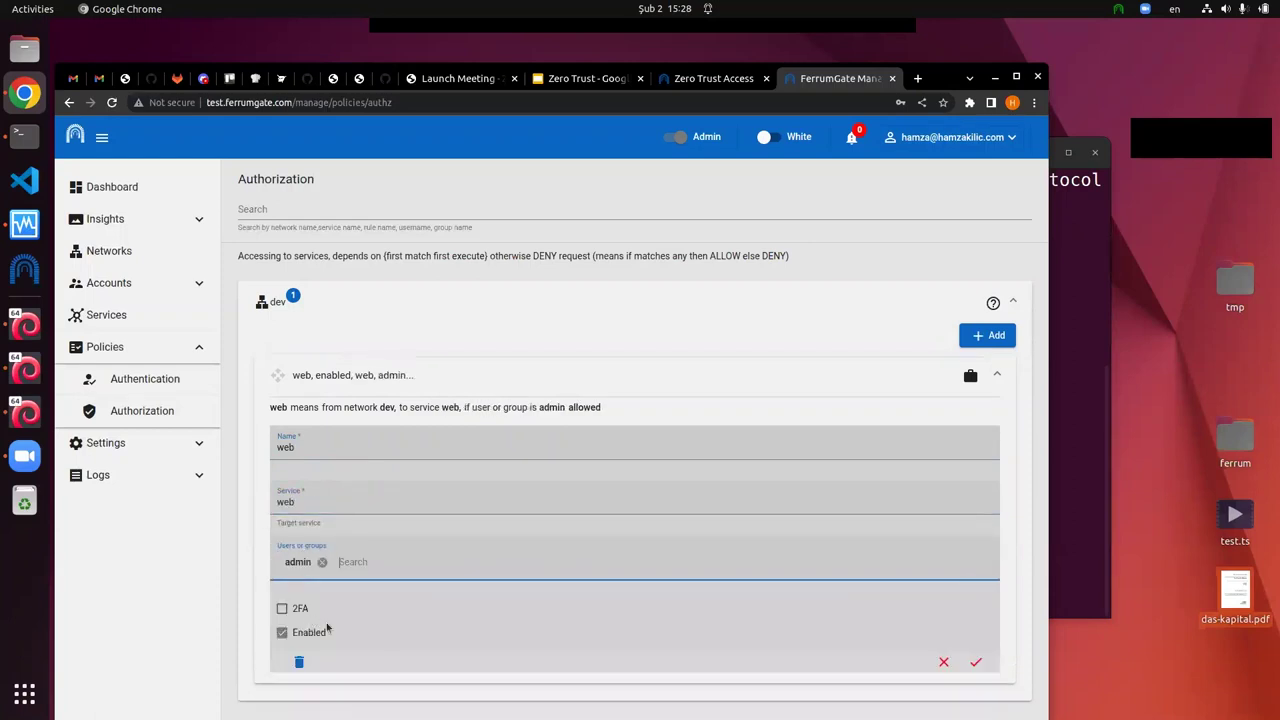
pyautogui.click(977, 663)
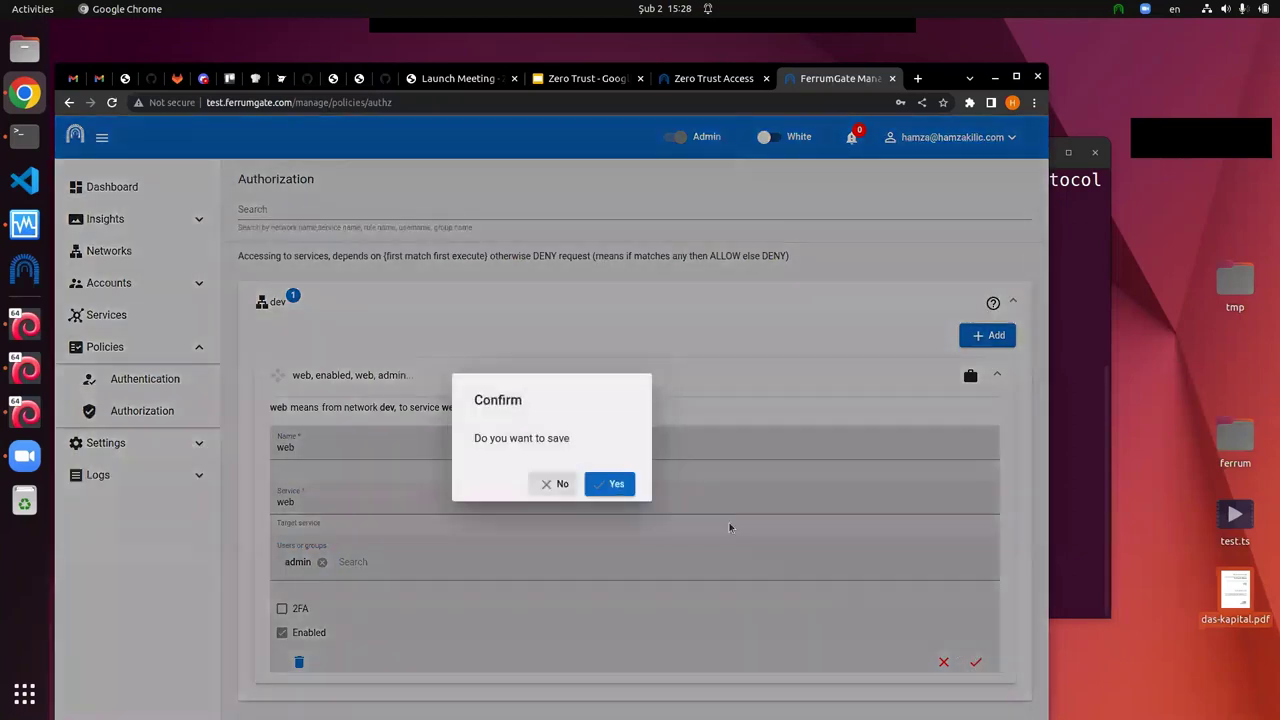
pyautogui.click(630, 494)
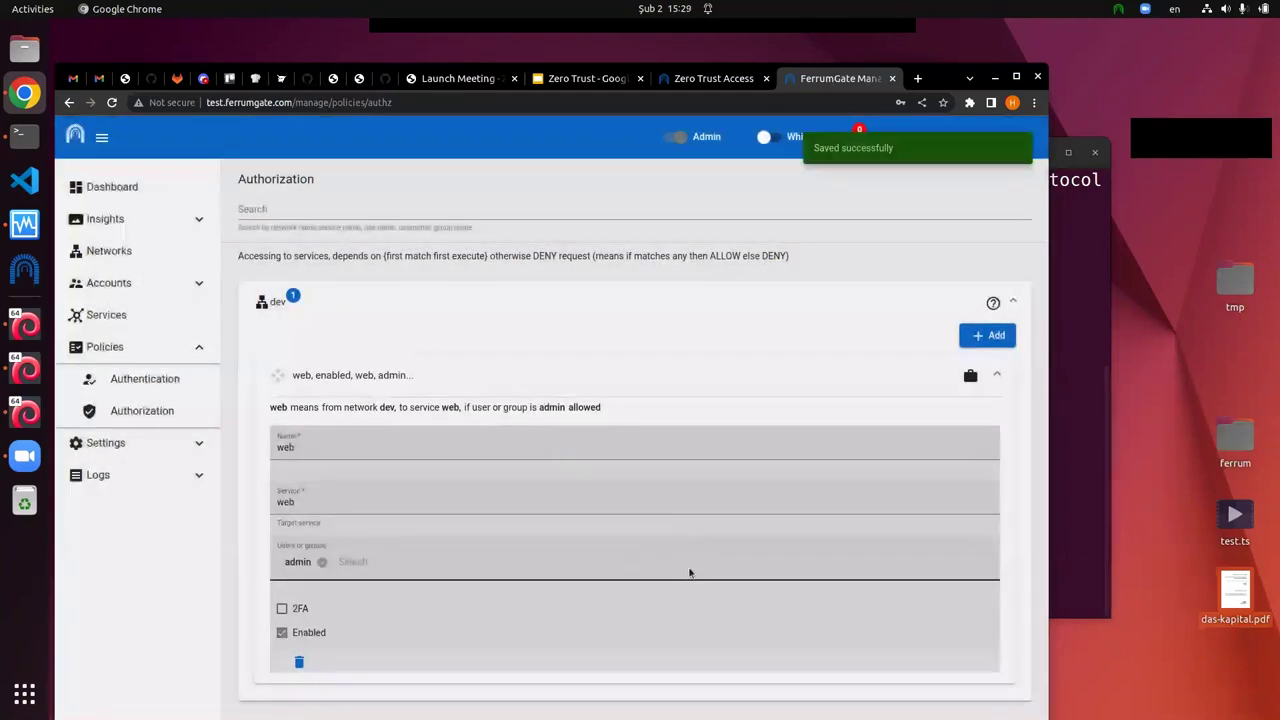
# Step: Rerun curl 172.28.28.1 in the terminal, now getting the web page's HTML, then return to FerrumGate
pyautogui.click(1065, 386)
pyautogui.press('Up')
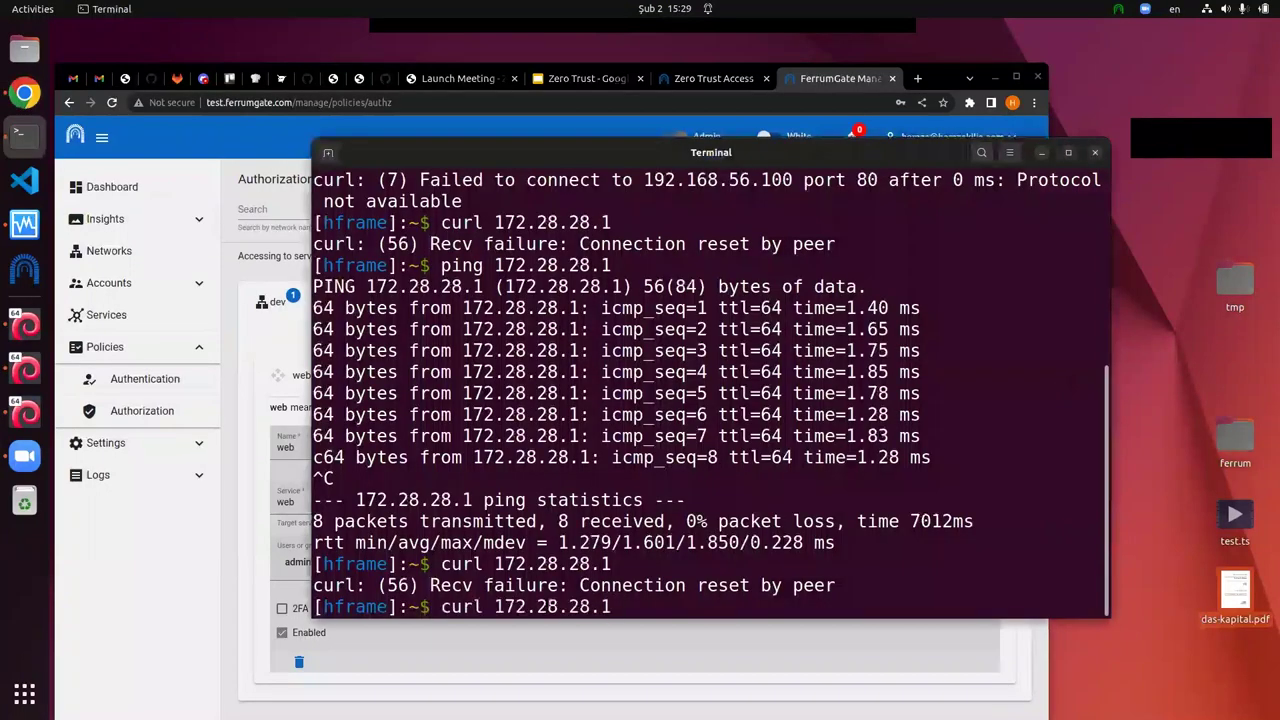
pyautogui.press('Return')
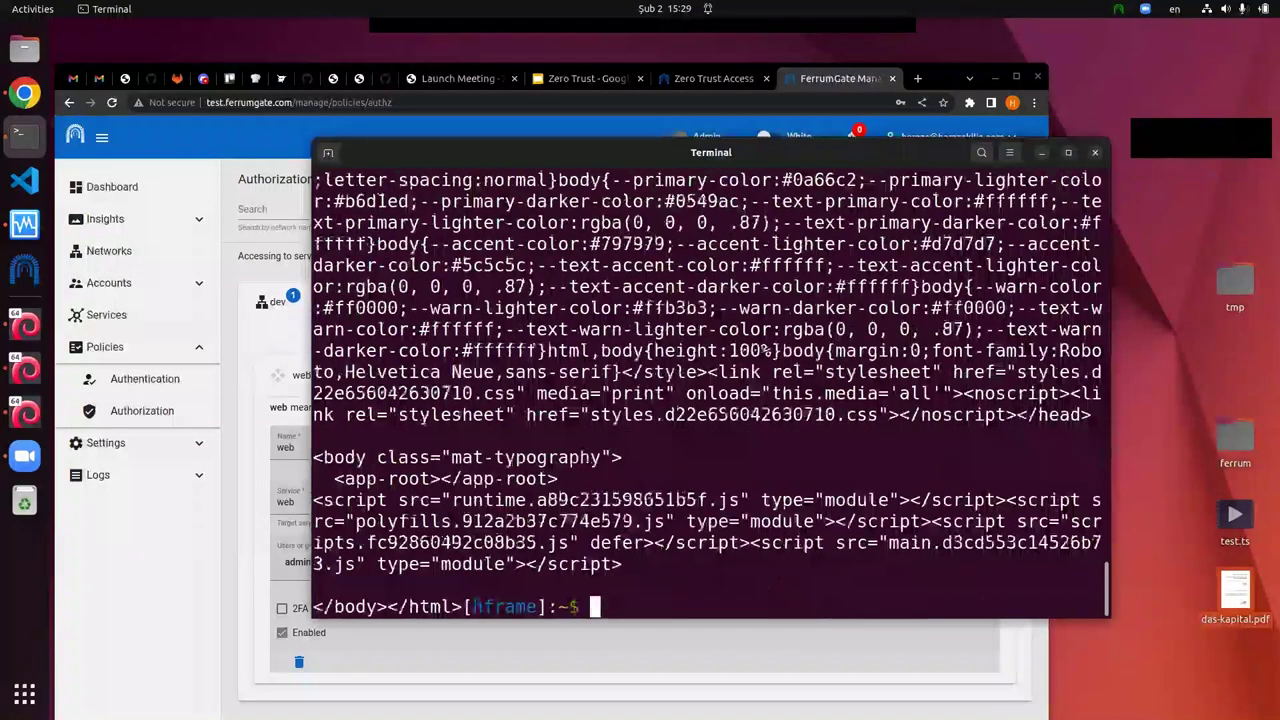
pyautogui.press('Up')
pyautogui.press('Down')
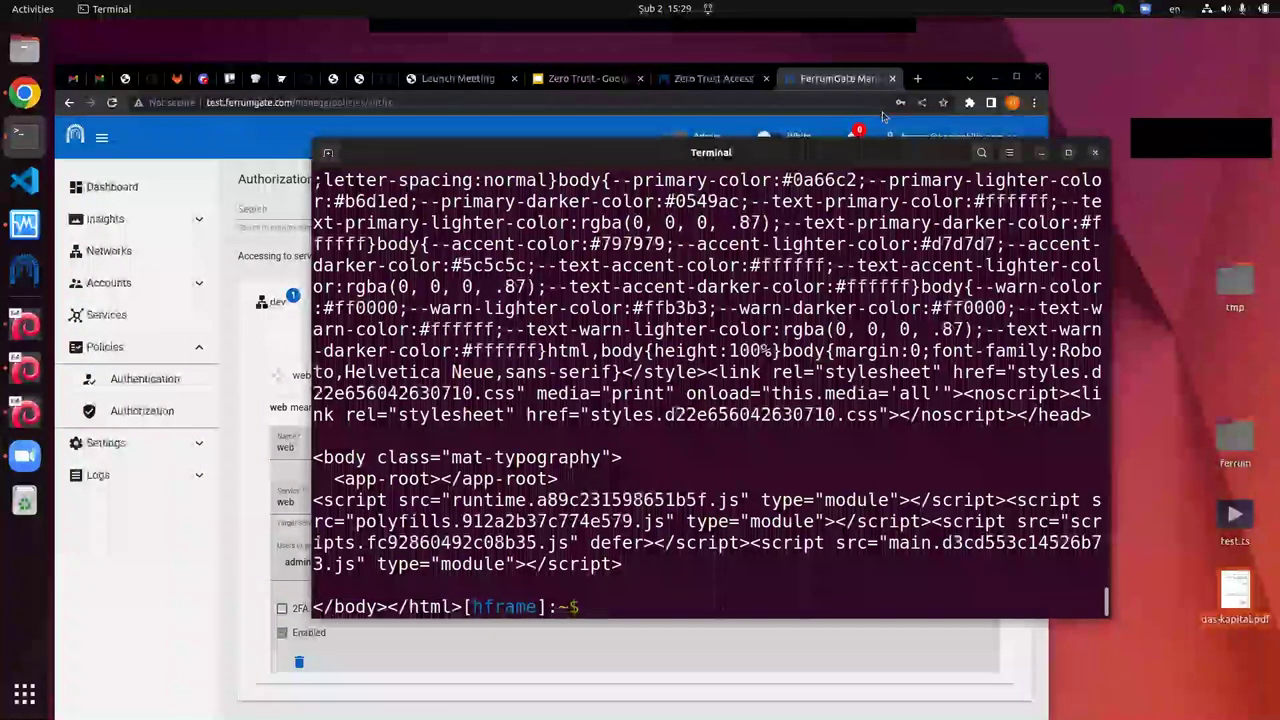
pyautogui.click(256, 366)
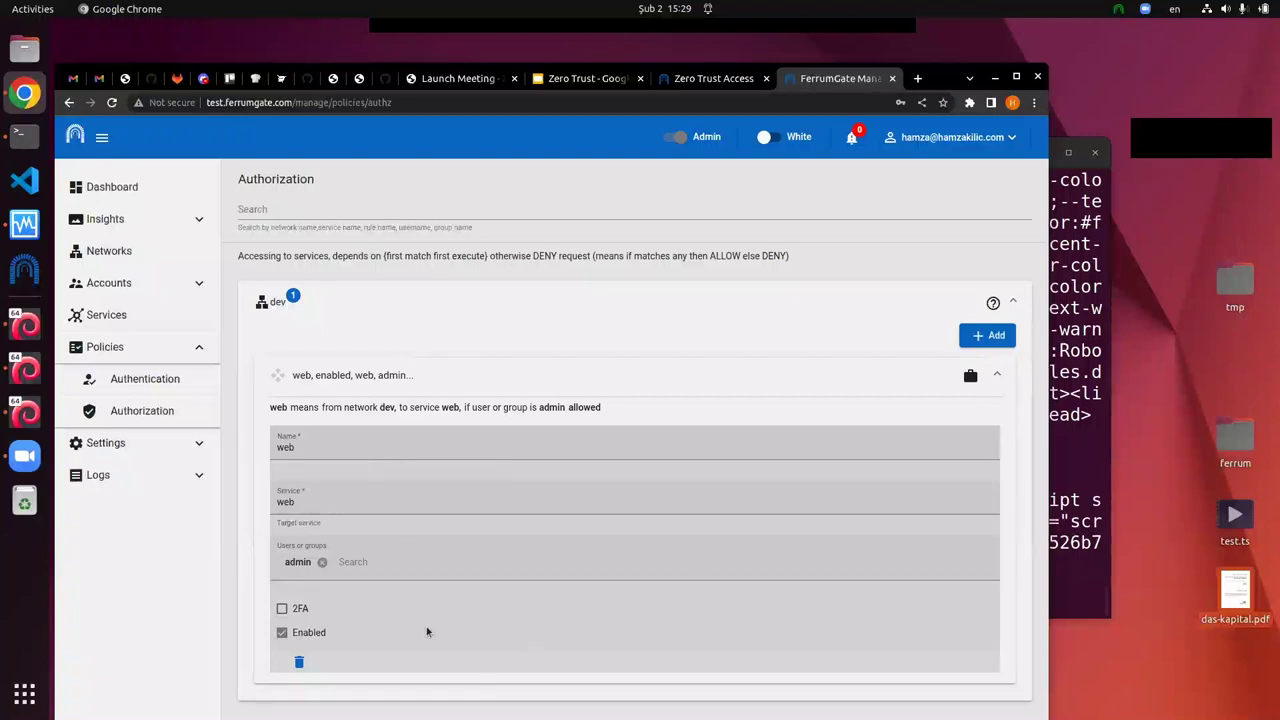
# Step: Turn on 2FA for the web authorization rule and save the change
pyautogui.click(282, 608)
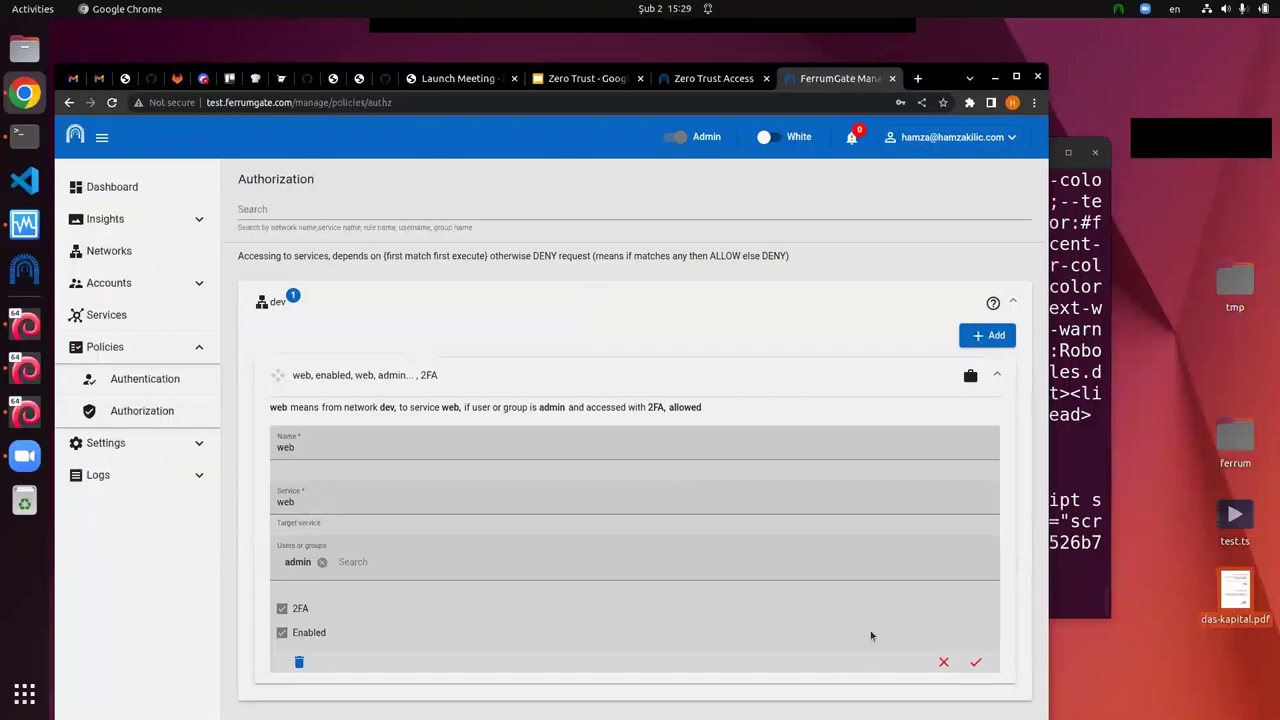
pyautogui.click(975, 662)
pyautogui.click(620, 483)
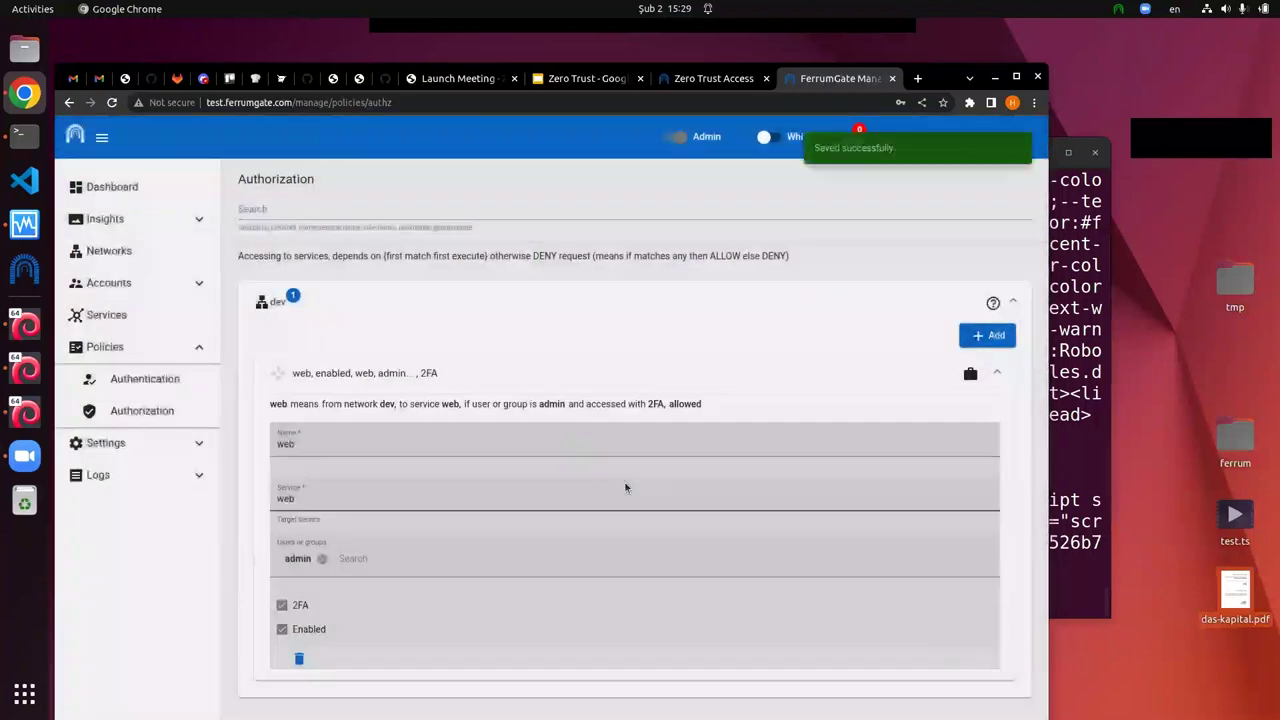
# Step: Run curl 172.28.28.1 four times in the terminal, then return to the authorization policies
pyautogui.click(1070, 566)
pyautogui.write('curl 172.28.28.1')
pyautogui.press('Return')
pyautogui.press('Up')
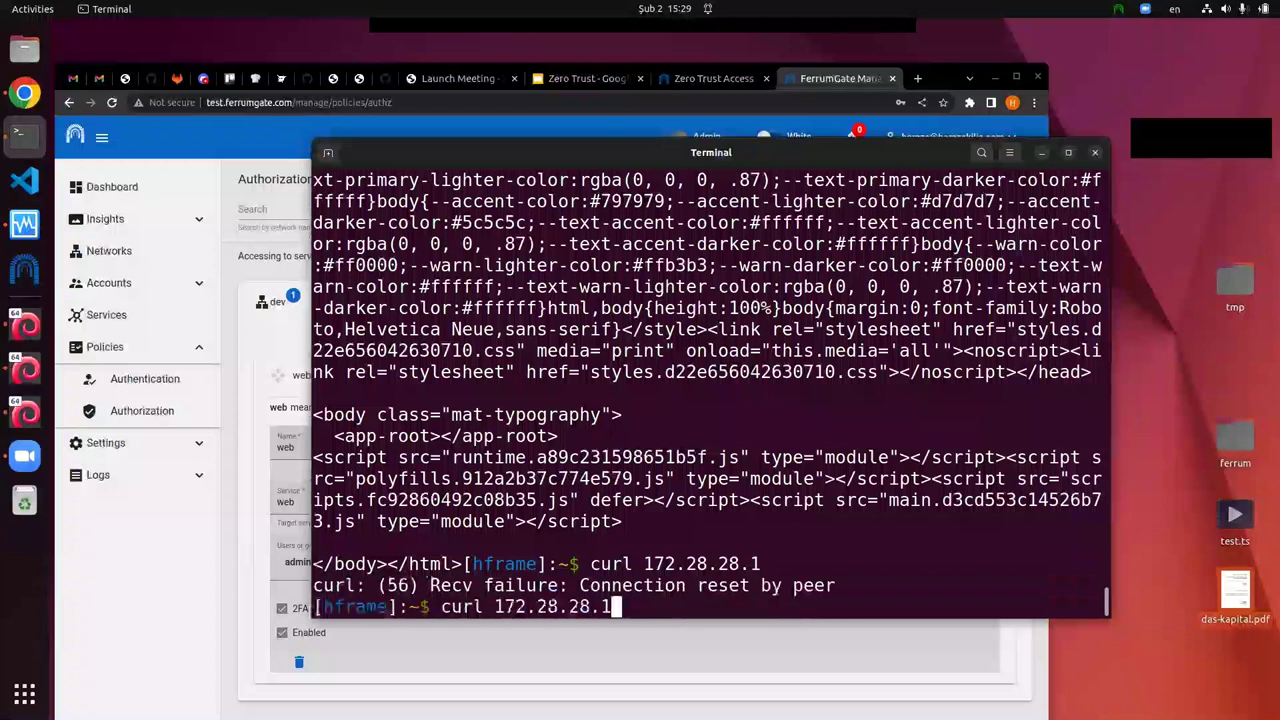
pyautogui.press('Return')
pyautogui.press('Up')
pyautogui.press('Return')
pyautogui.press('Up')
pyautogui.press('Return')
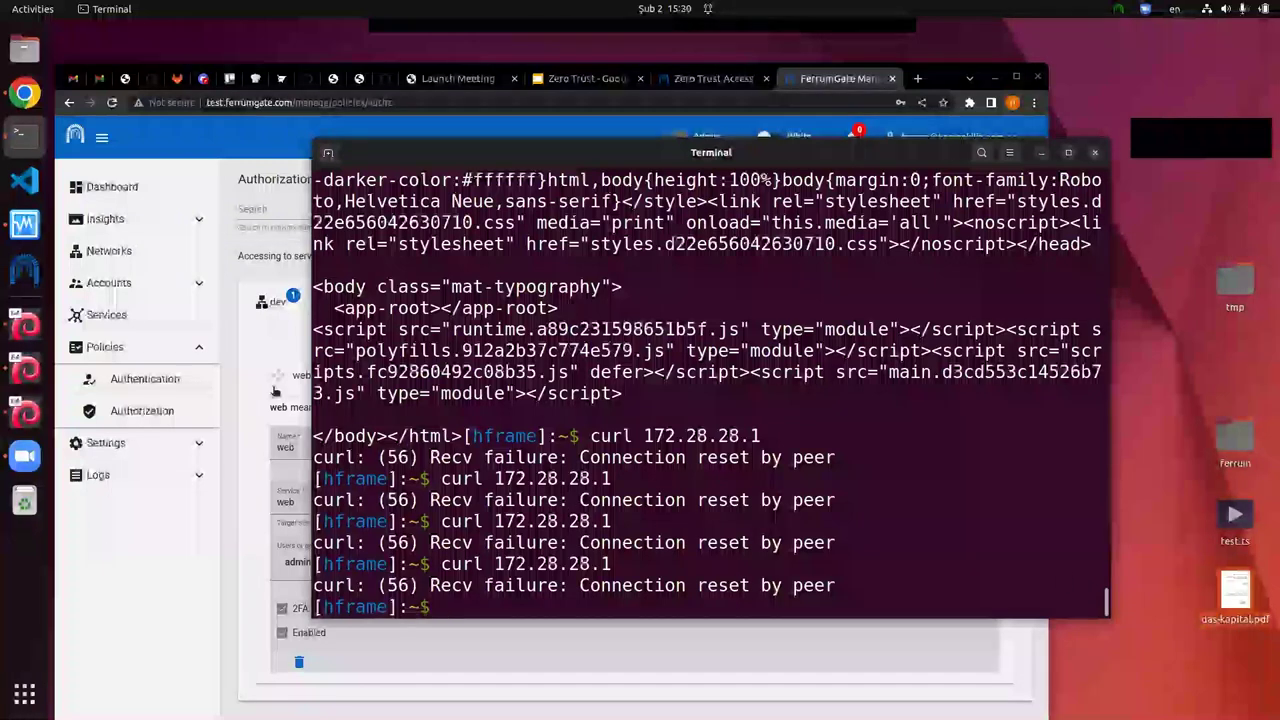
pyautogui.click(288, 340)
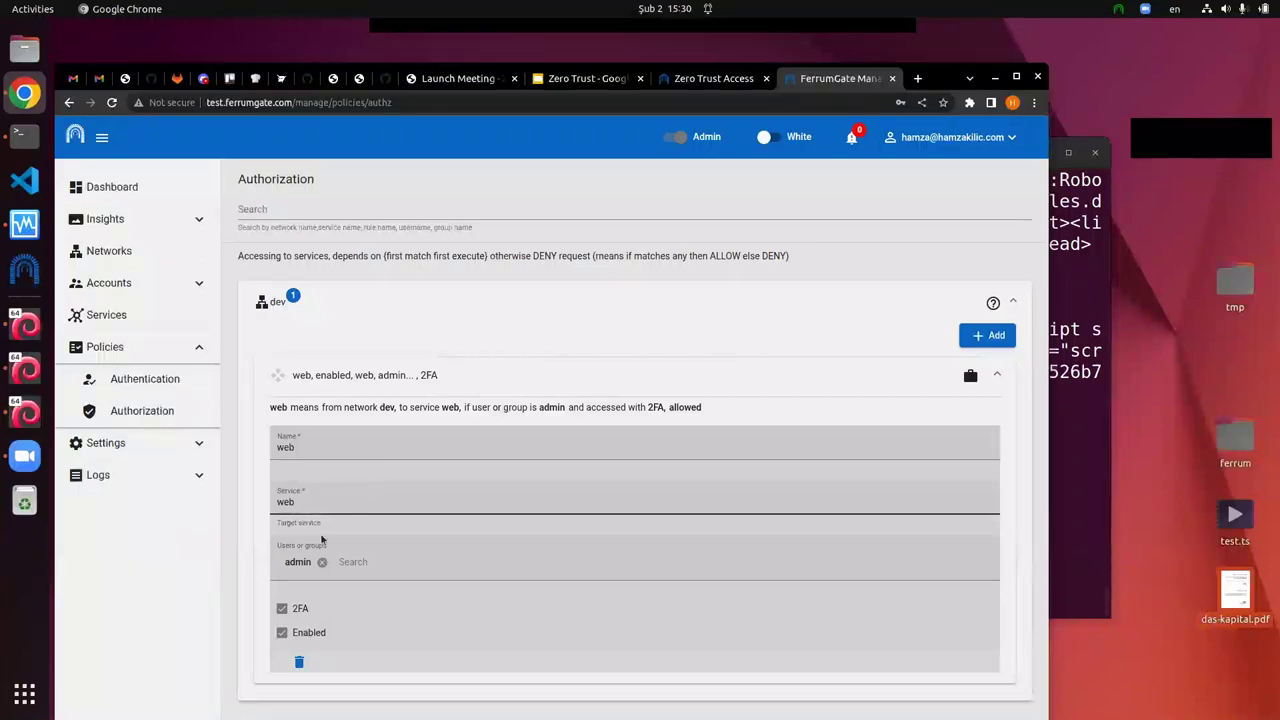
# Step: Turn off the 2FA requirement on the web rule and save the change
pyautogui.click(282, 610)
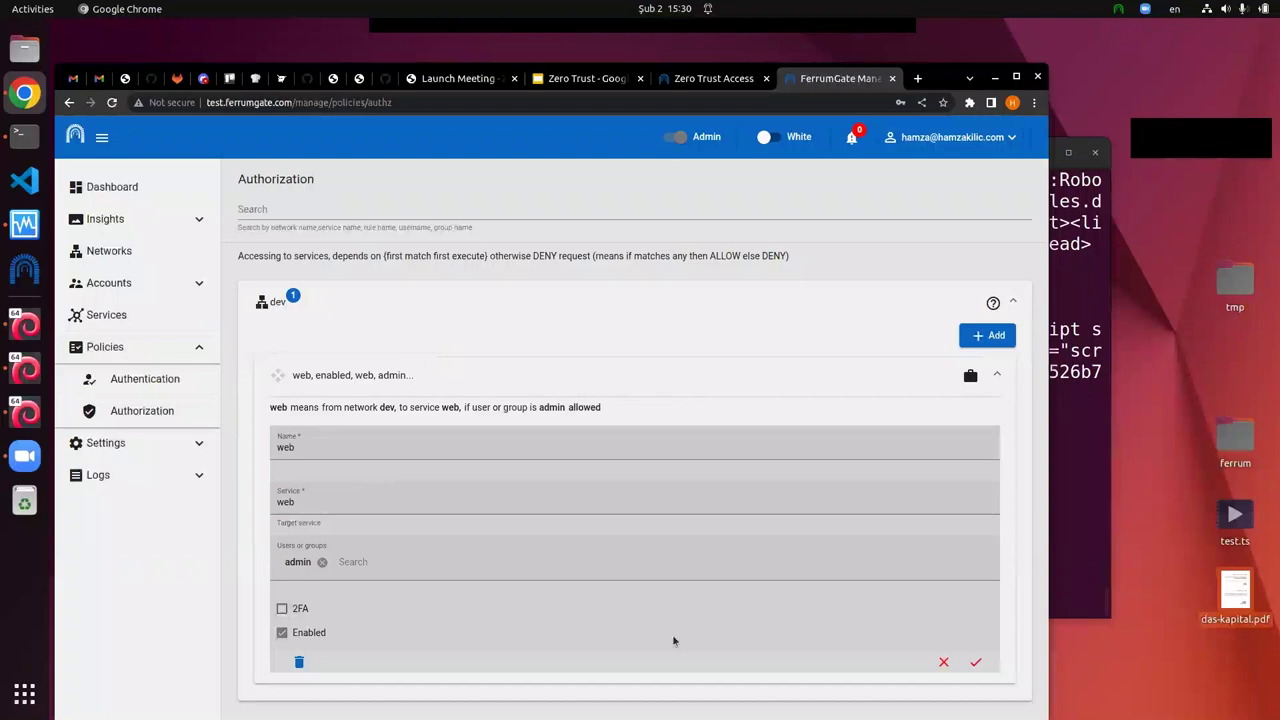
pyautogui.click(975, 662)
pyautogui.click(628, 488)
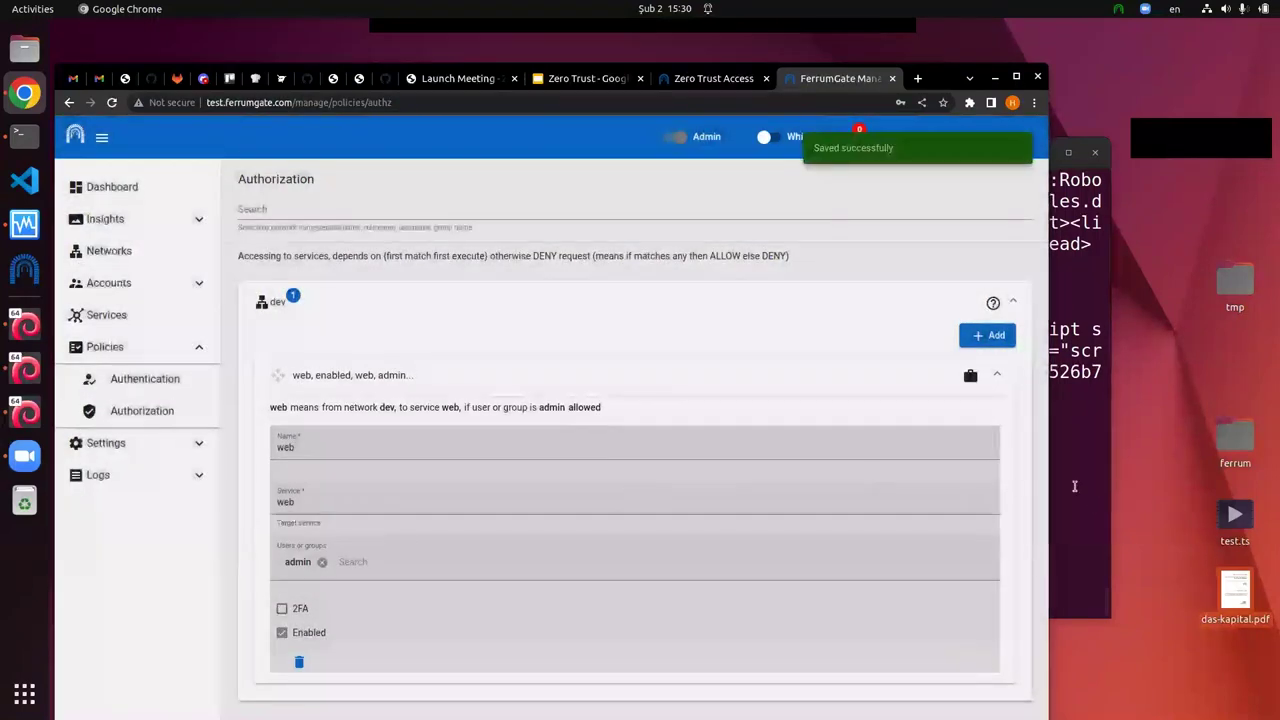
# Step: Rerun curl 172.28.28.1 in Terminal to recheck access
pyautogui.click(1105, 491)
pyautogui.press('Up')
pyautogui.press('Up')
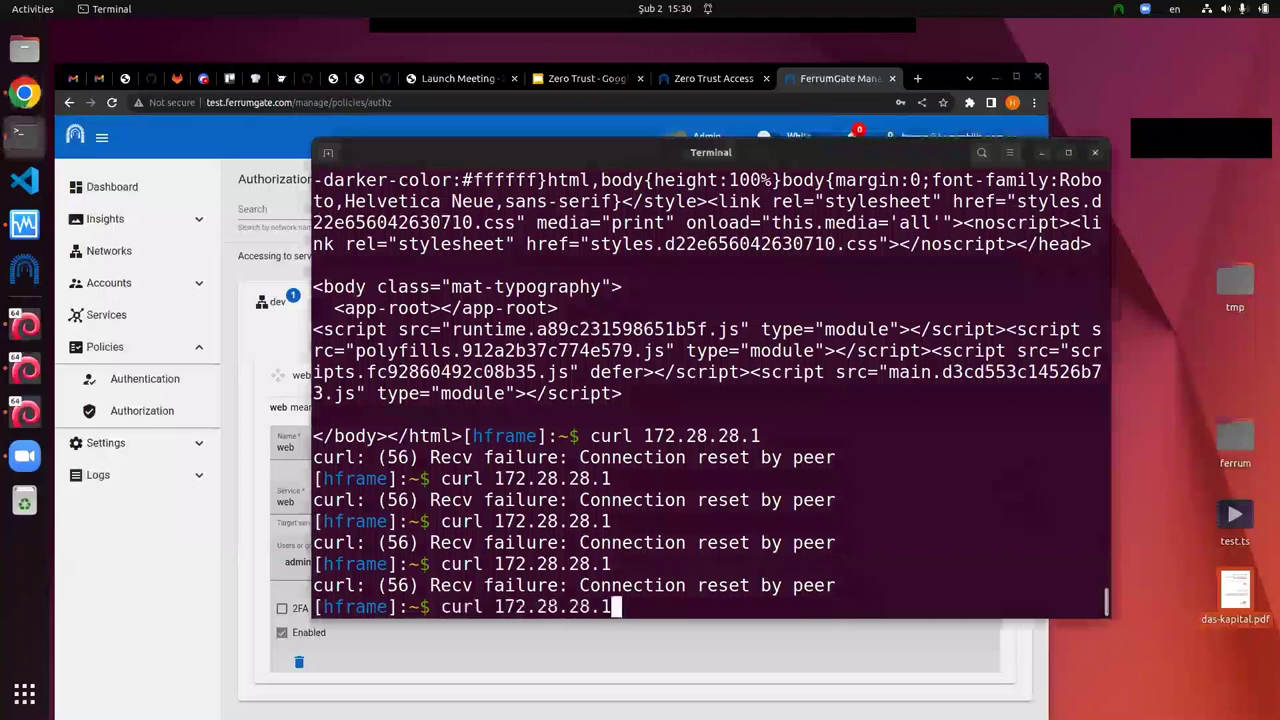
pyautogui.press('Return')
pyautogui.press('Return')
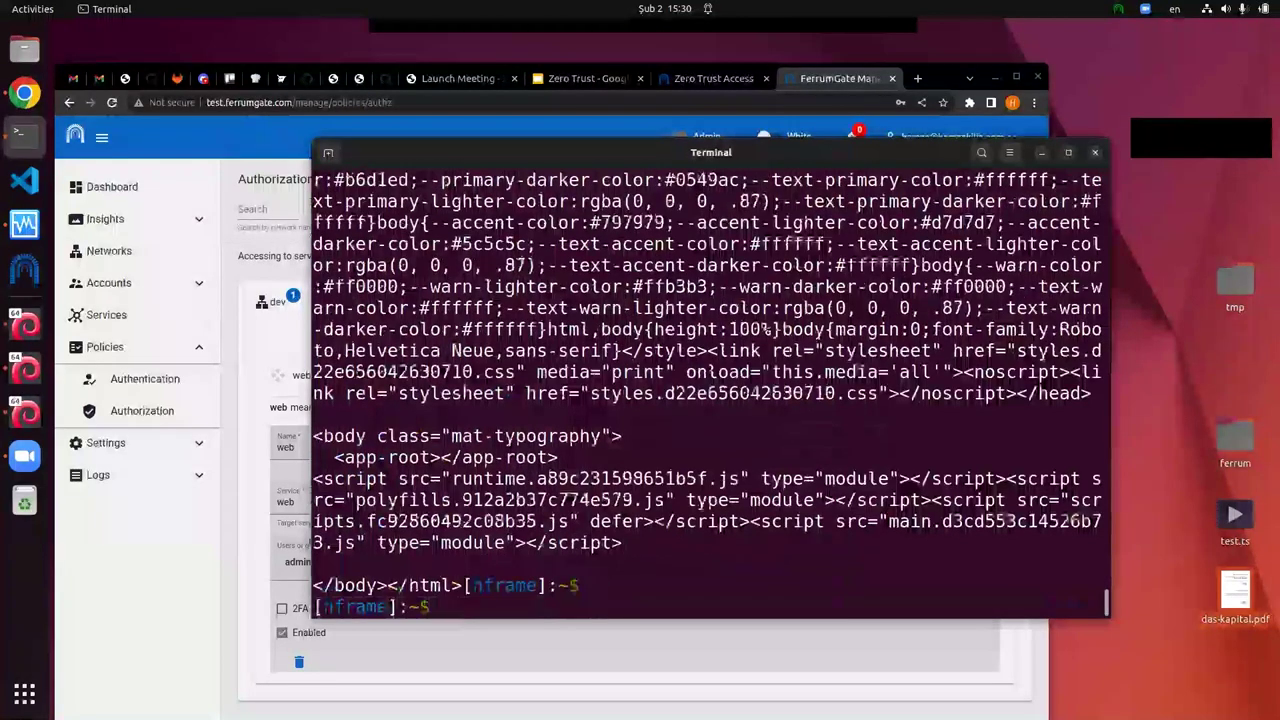
# Step: Expand the web rule, then open the Insights Activity log
pyautogui.click(268, 370)
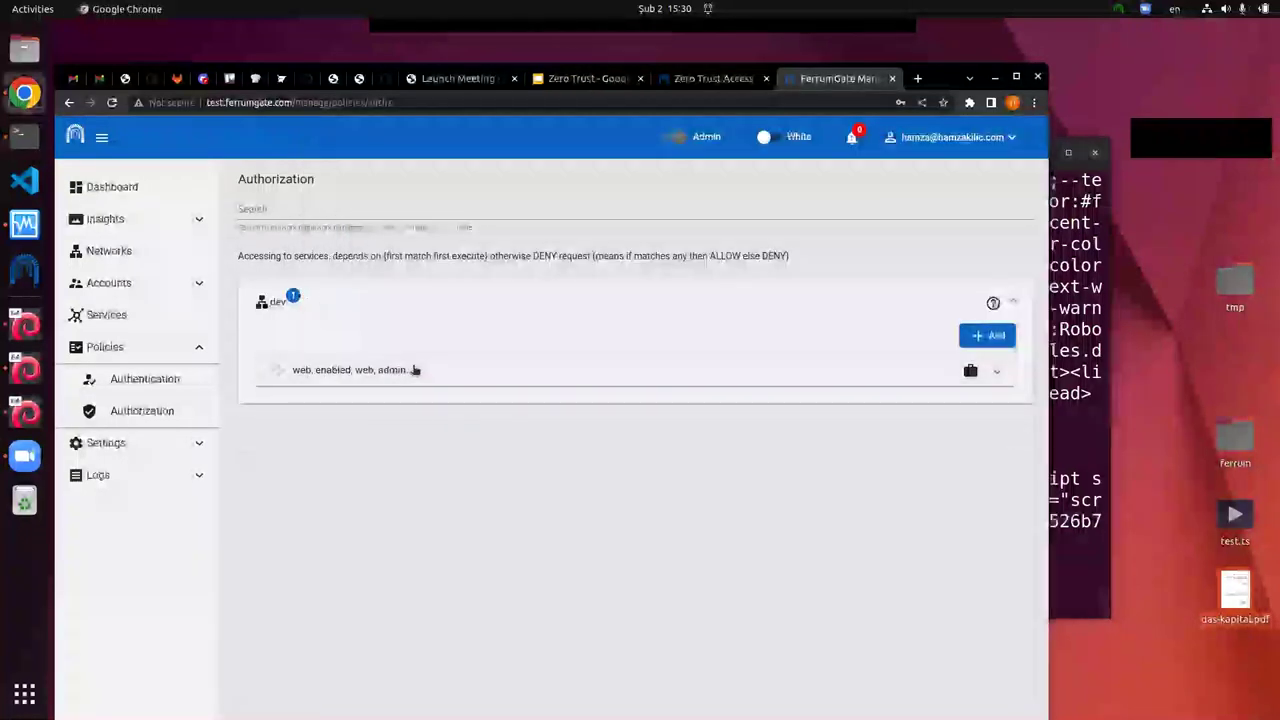
pyautogui.click(413, 370)
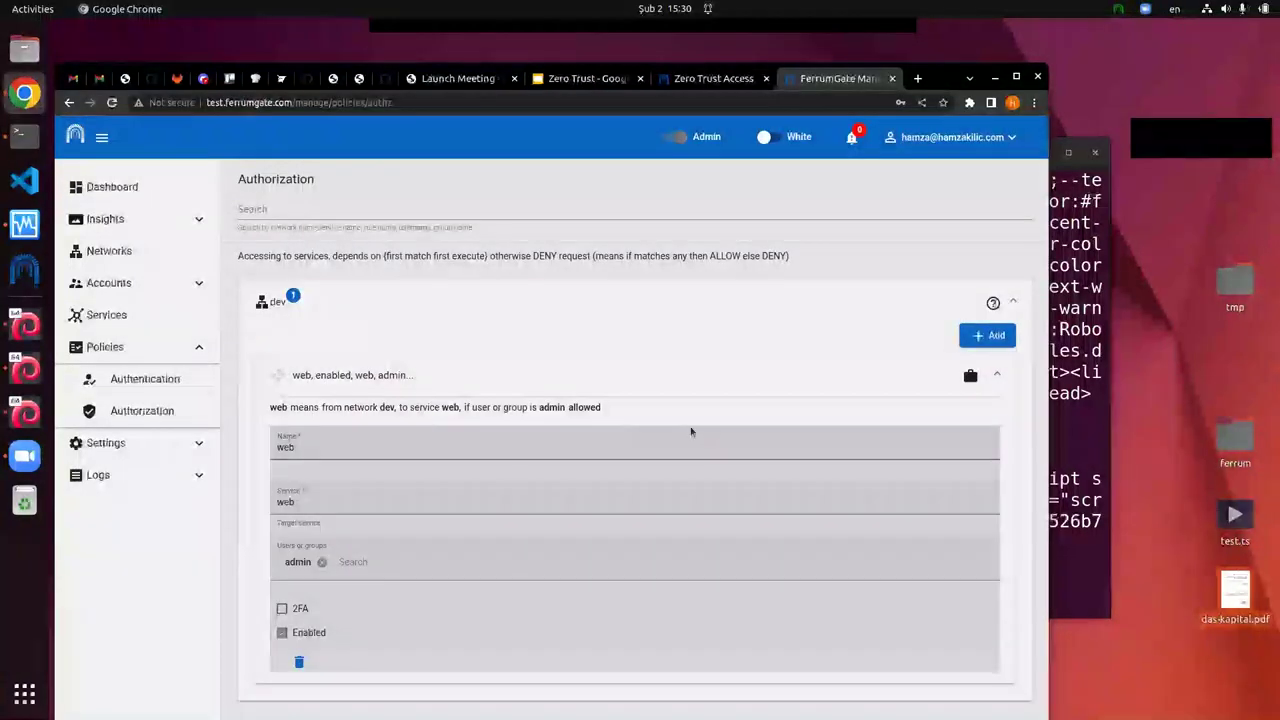
pyautogui.click(169, 217)
pyautogui.click(130, 253)
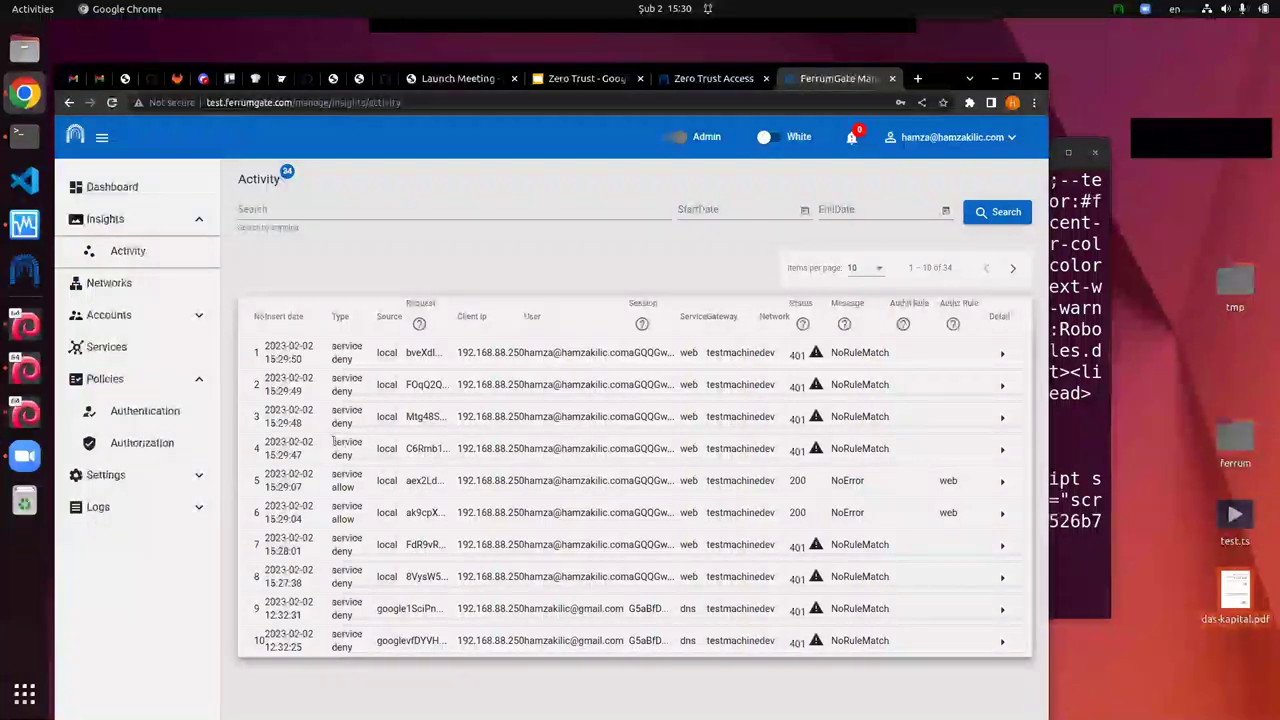
# Step: Widen the browser and open details of row 4's 15:29:47 NoRuleMatch denied request
pyautogui.tripleClick(350, 455)
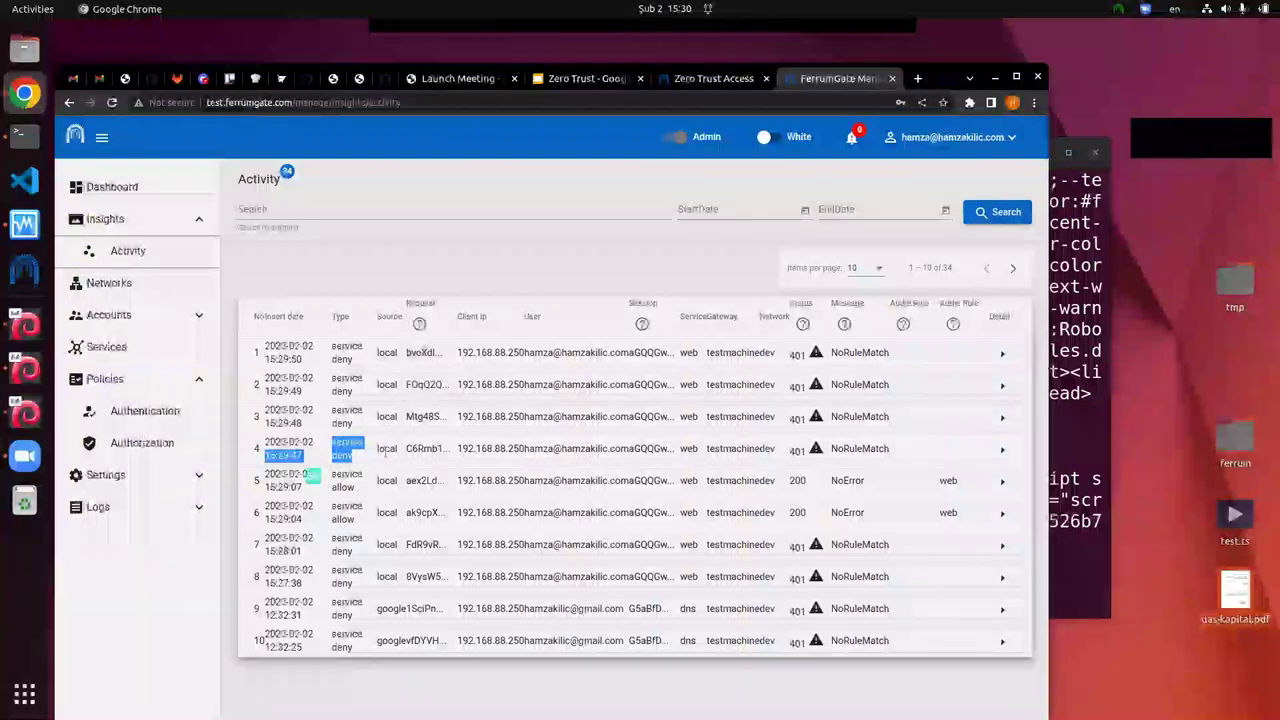
pyautogui.click(385, 450)
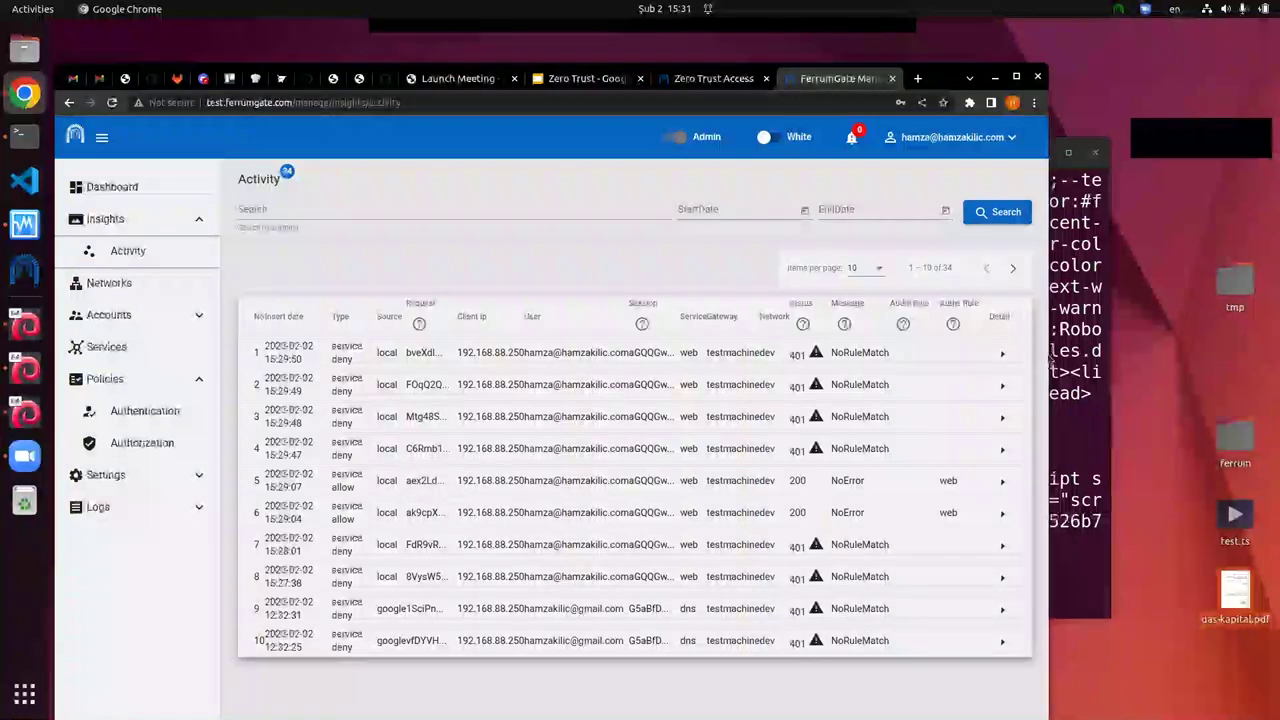
pyautogui.moveTo(1049, 352); pyautogui.dragTo(1087, 352)
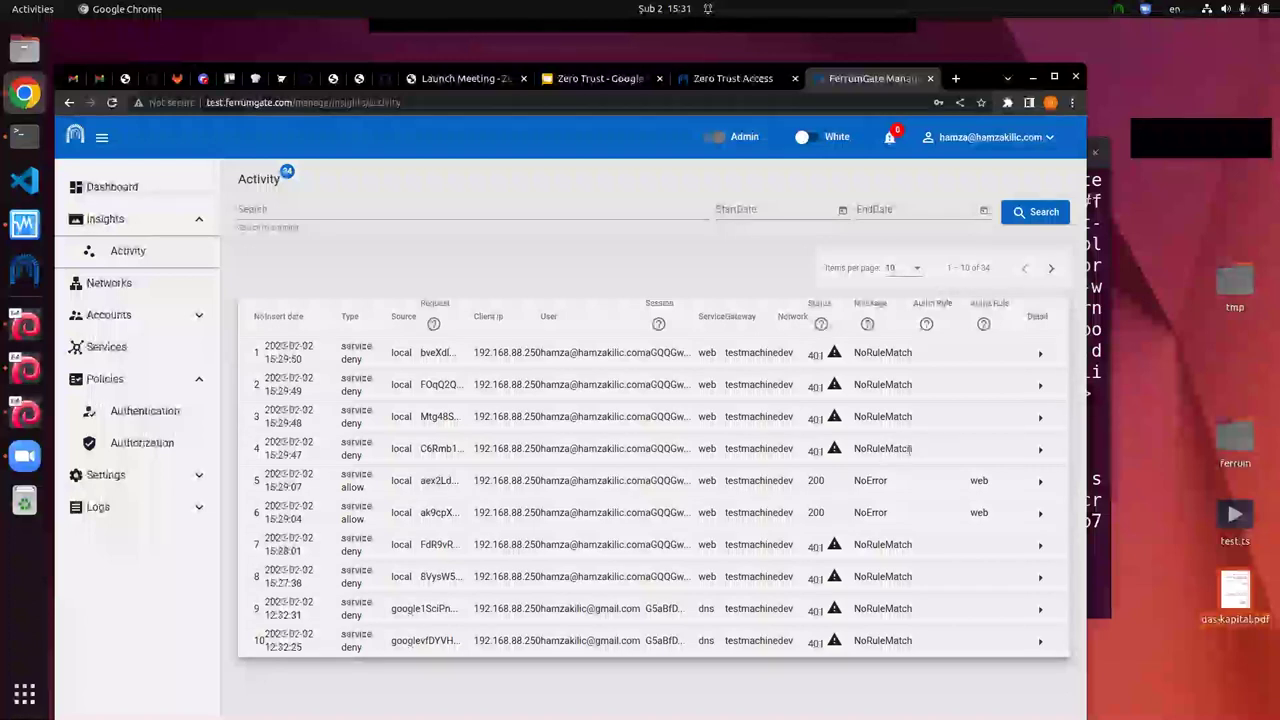
pyautogui.moveTo(913, 449); pyautogui.dragTo(858, 446)
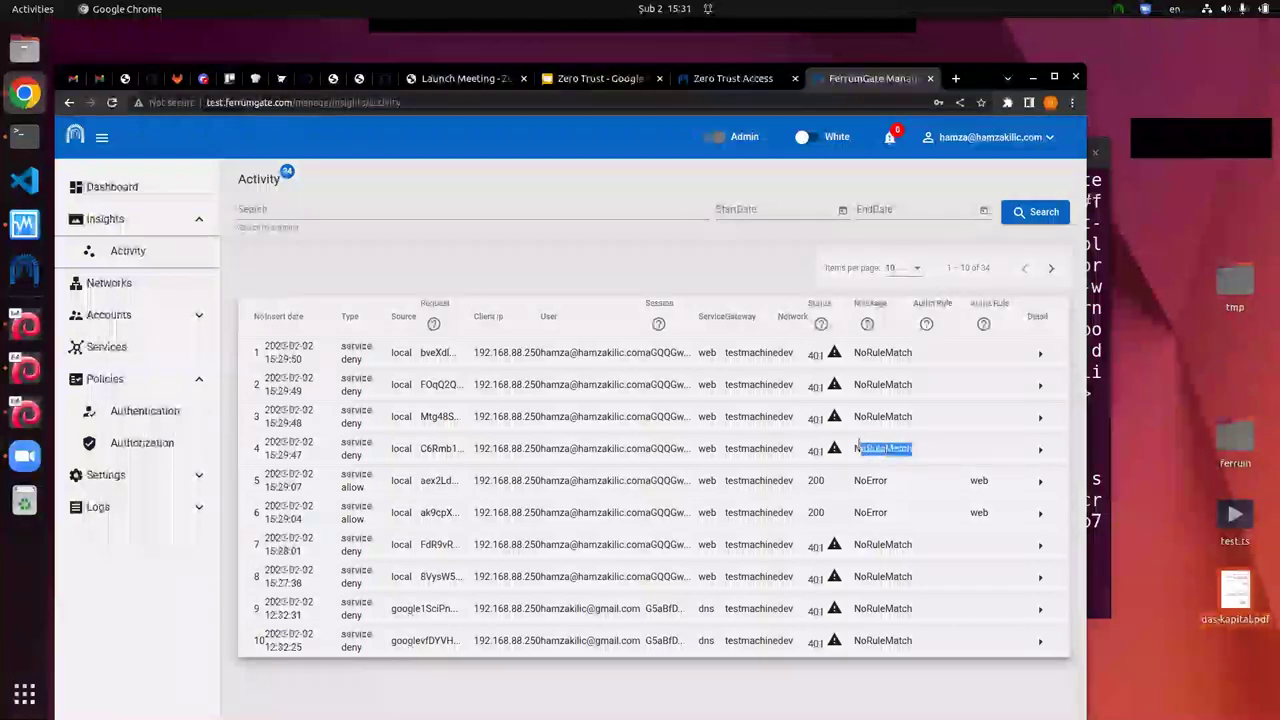
pyautogui.click(1040, 451)
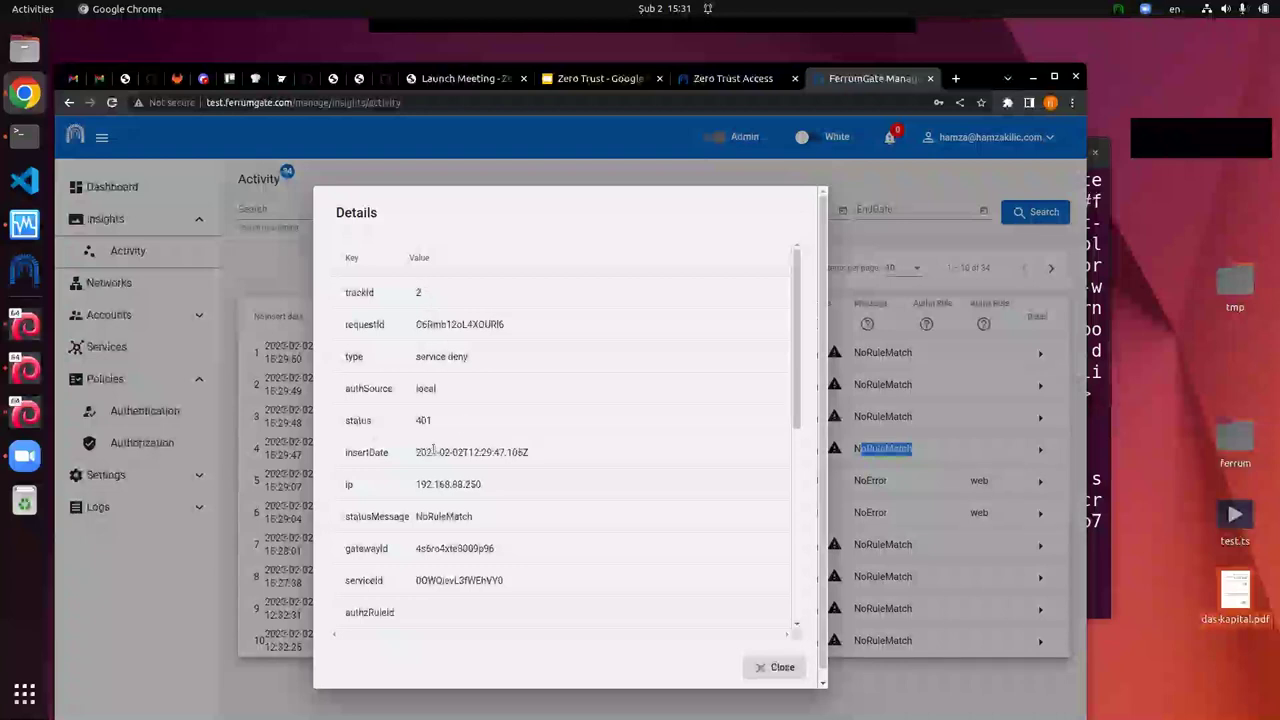
# Step: Review the denied request's authSource local, type service deny and userId values
pyautogui.doubleClick(425, 388)
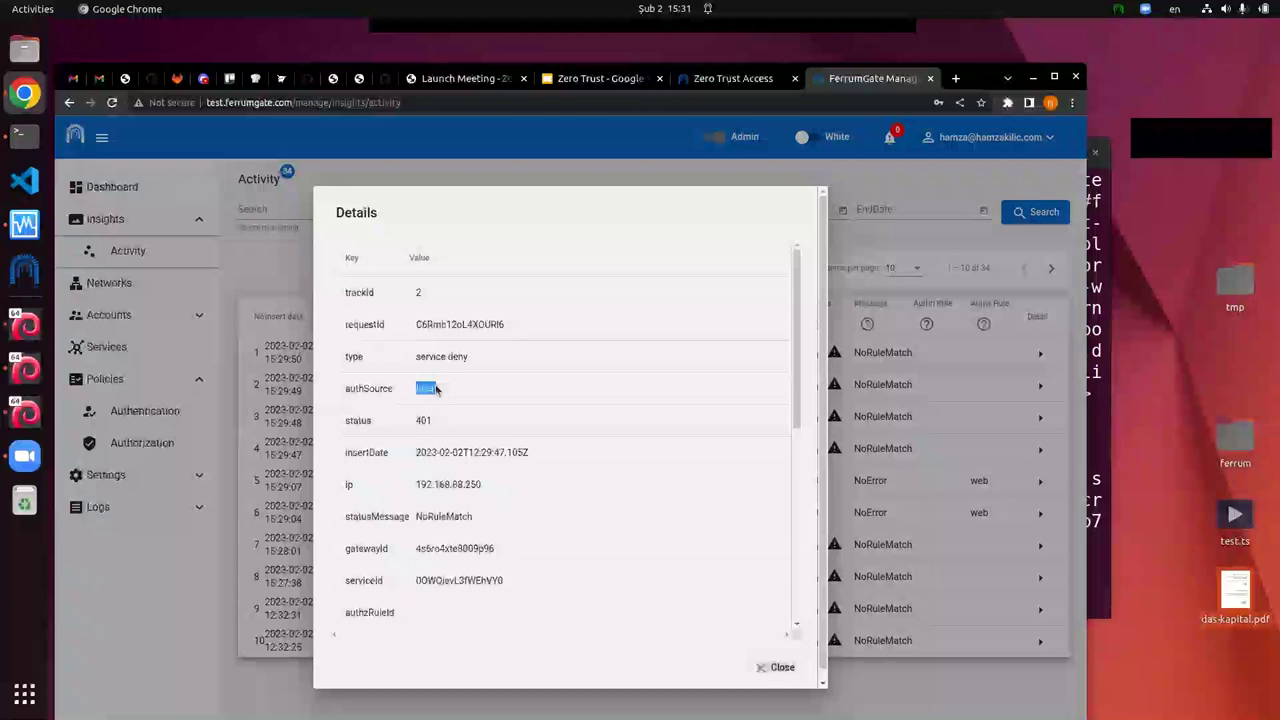
pyautogui.moveTo(472, 358); pyautogui.dragTo(401, 357)
pyautogui.moveTo(482, 484); pyautogui.dragTo(427, 484)
pyautogui.scroll(-1, 435, 492)
pyautogui.scroll(-2, 435, 492)
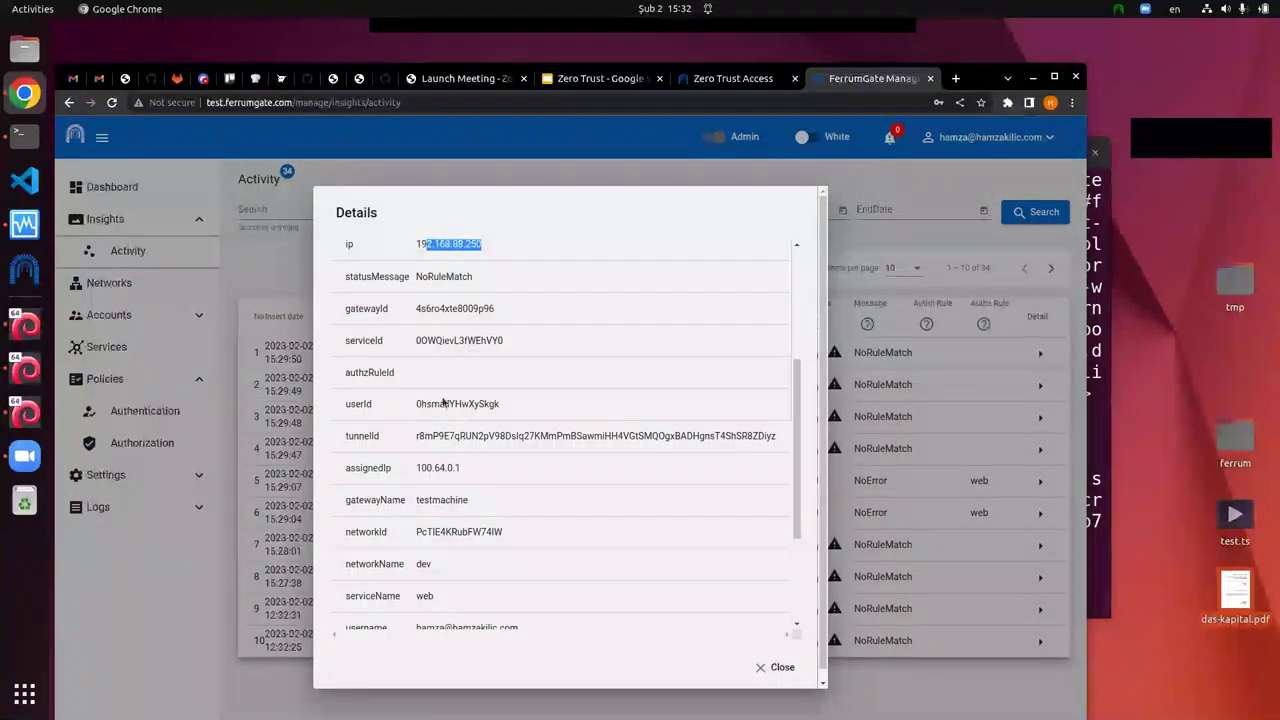
pyautogui.moveTo(431, 404); pyautogui.dragTo(505, 540)
pyautogui.scroll(-2, 480, 430)
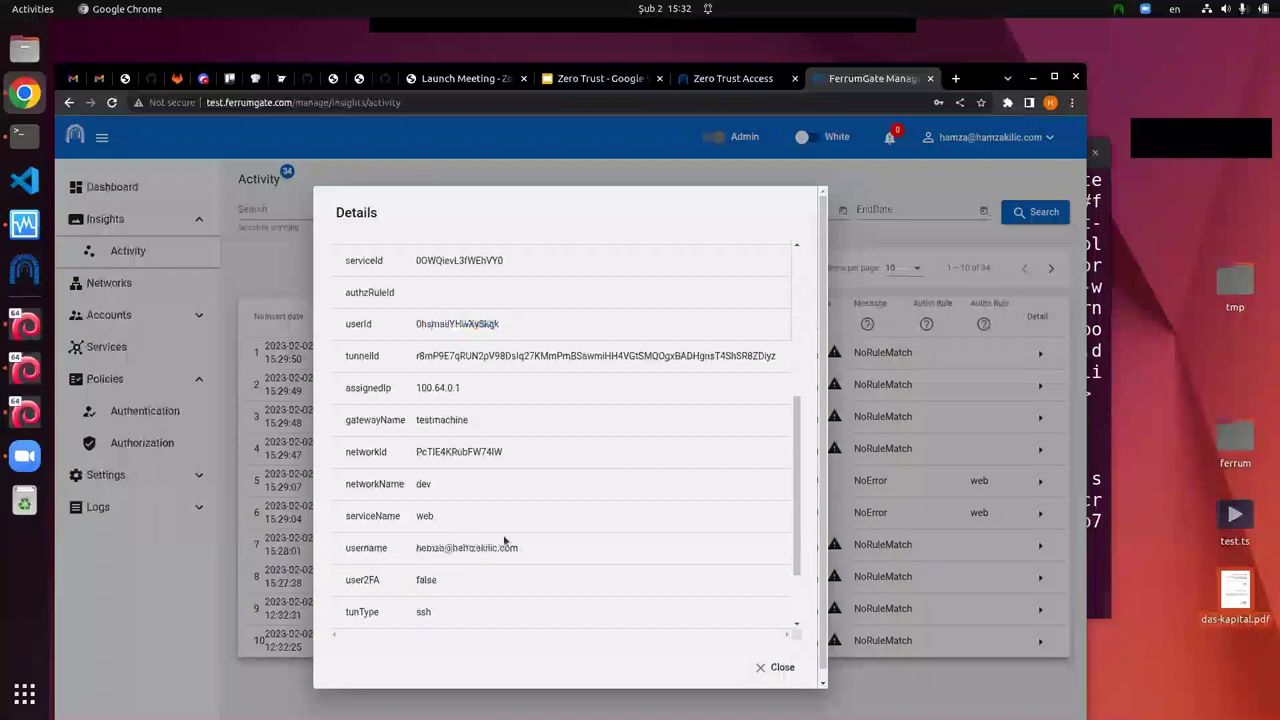
# Step: Check that user2FA and is2FA are both false, then close the details
pyautogui.doubleClick(446, 587)
pyautogui.moveTo(446, 587); pyautogui.dragTo(430, 545)
pyautogui.scroll(-1, 458, 580)
pyautogui.click(428, 580)
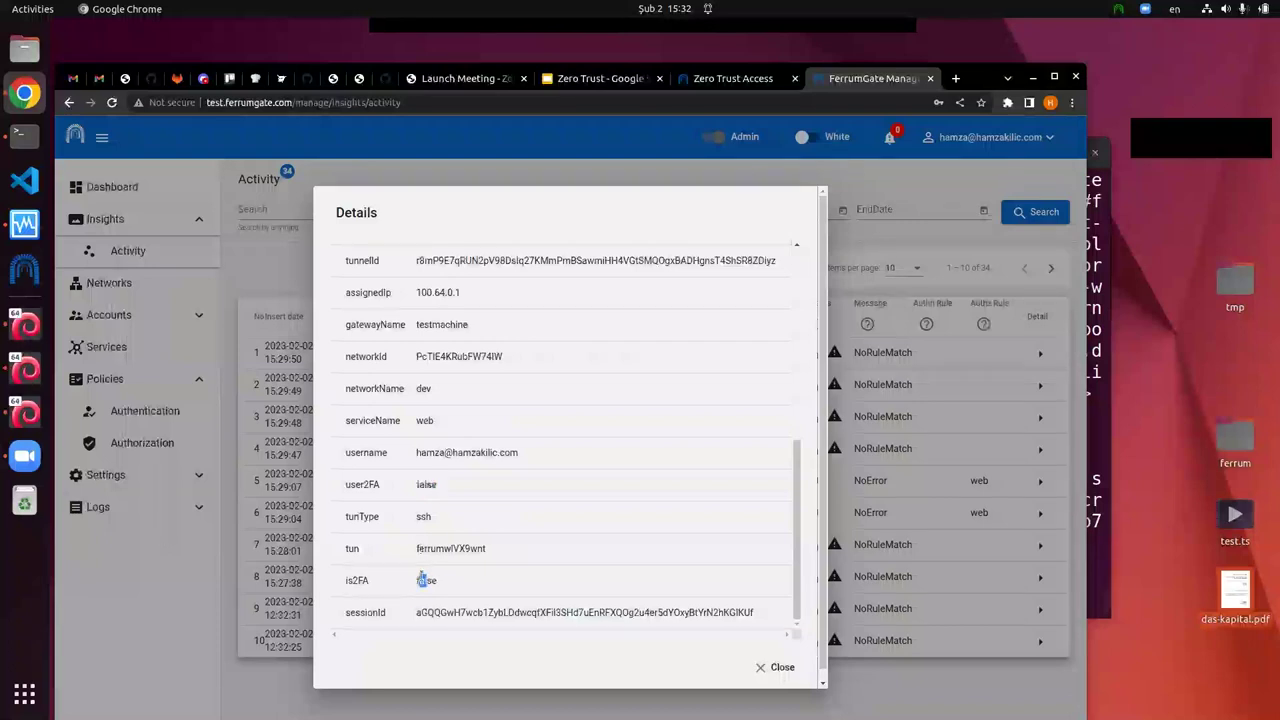
pyautogui.moveTo(440, 583); pyautogui.dragTo(459, 511)
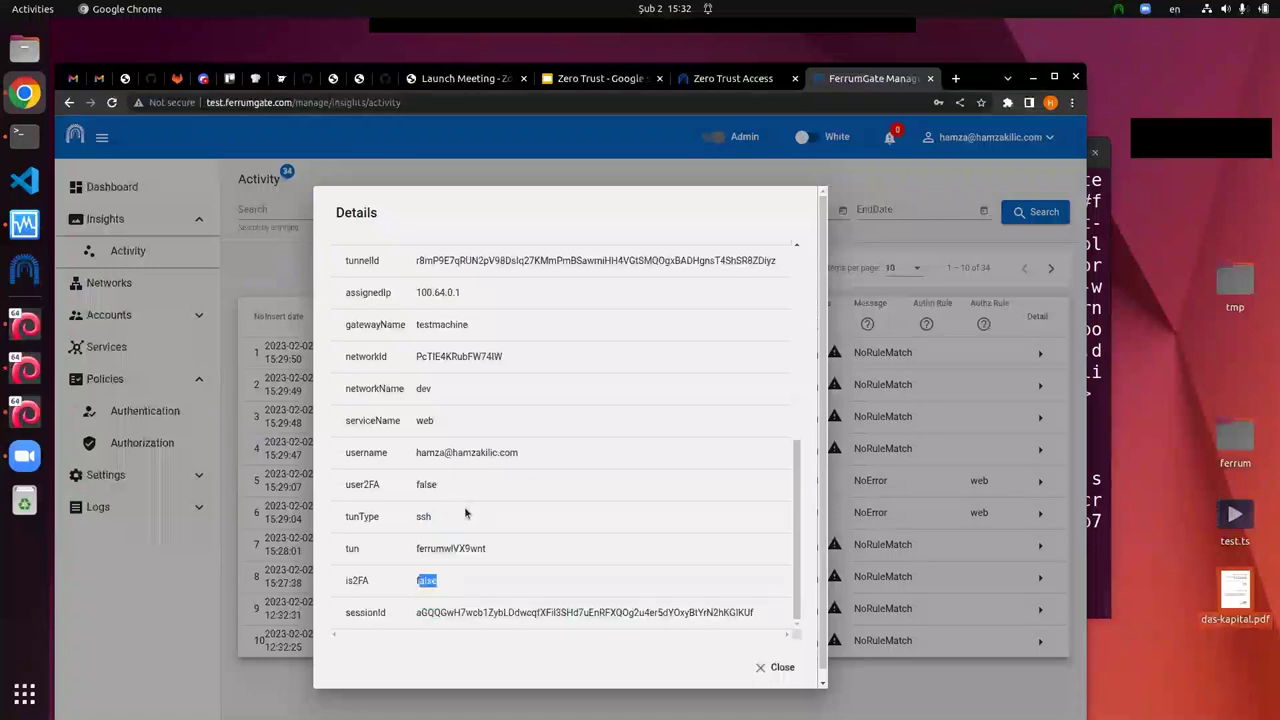
pyautogui.scroll(3, 505, 512)
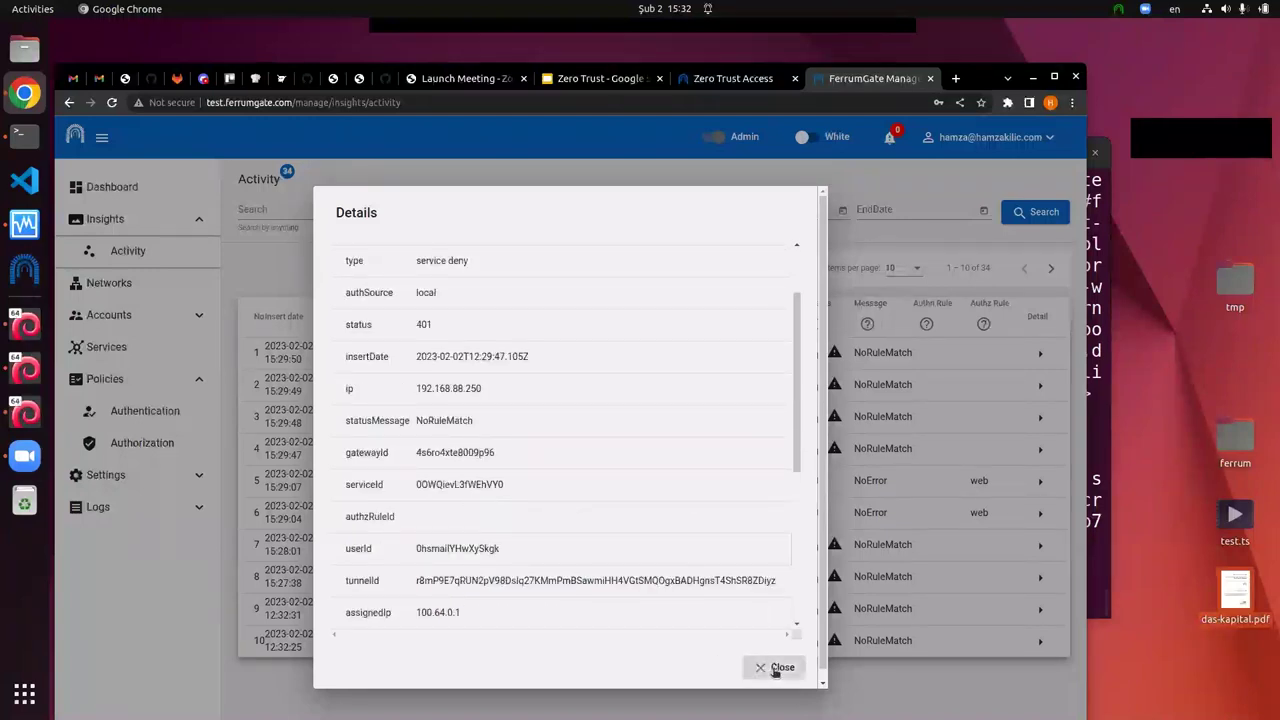
pyautogui.click(778, 667)
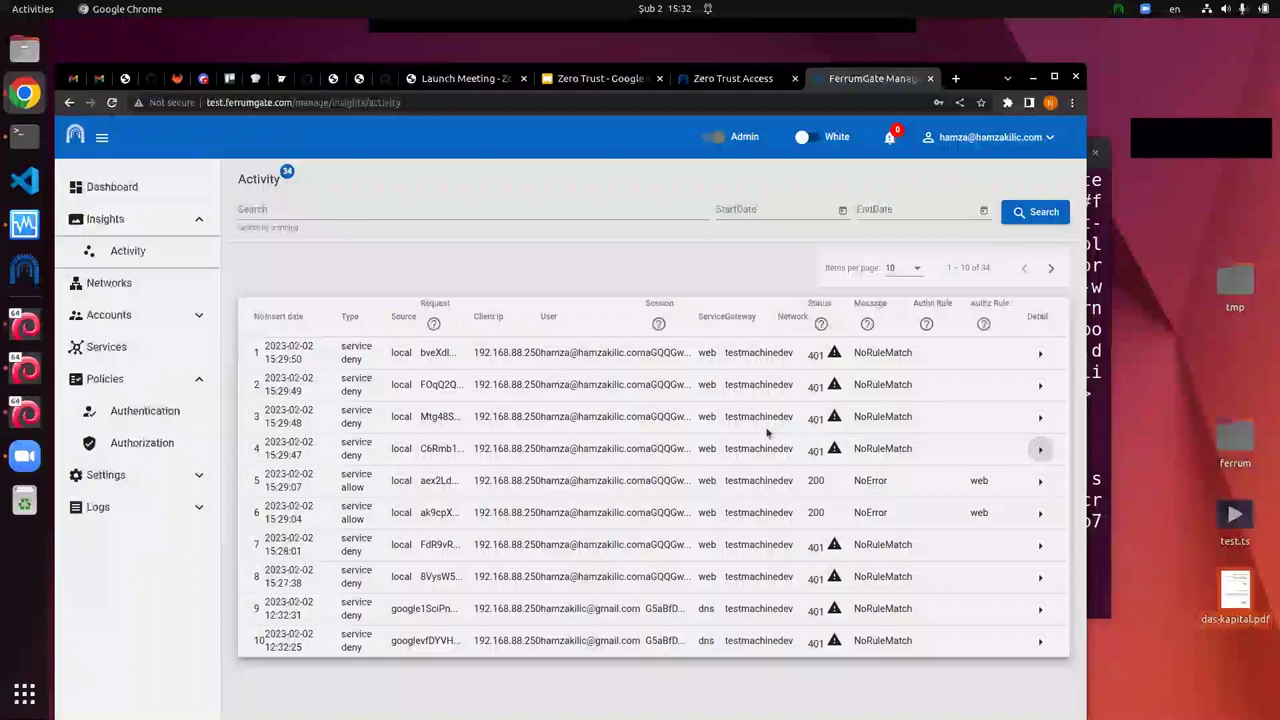
# Step: Refresh the Activity log to show the new 15:30:30 request allowed by rule web
pyautogui.click(1036, 208)
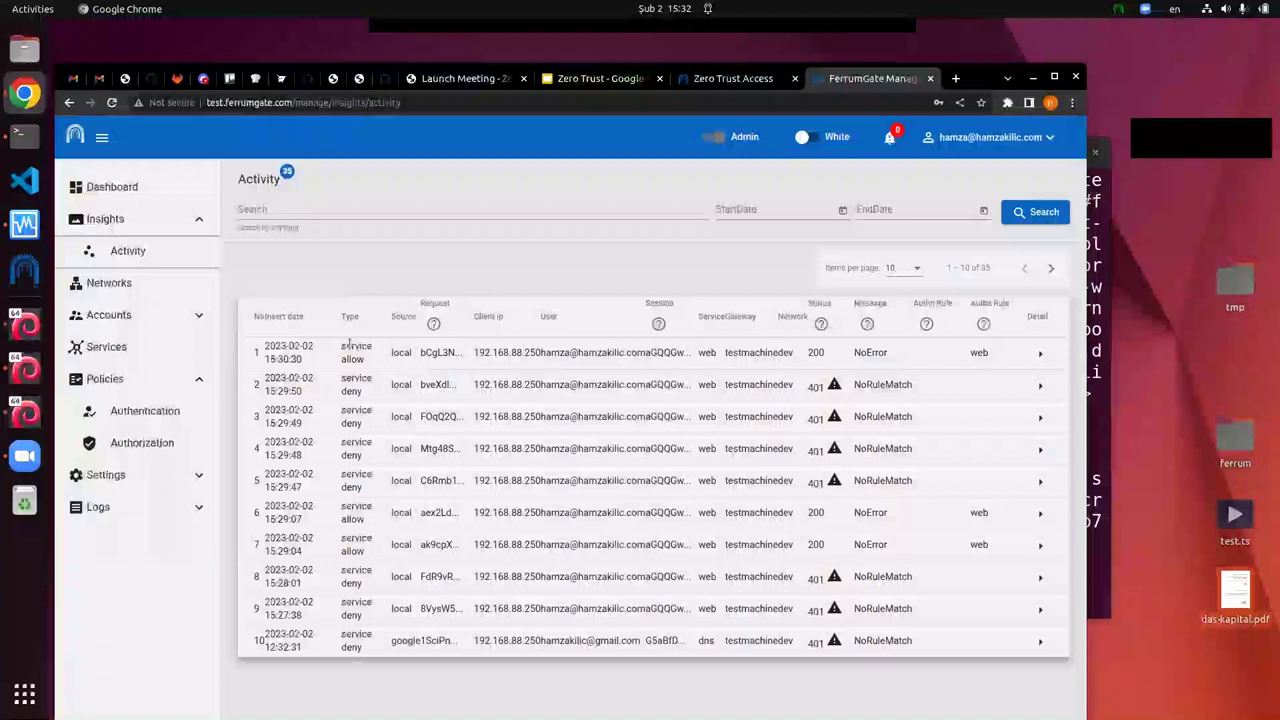
pyautogui.moveTo(390, 352); pyautogui.dragTo(893, 355)
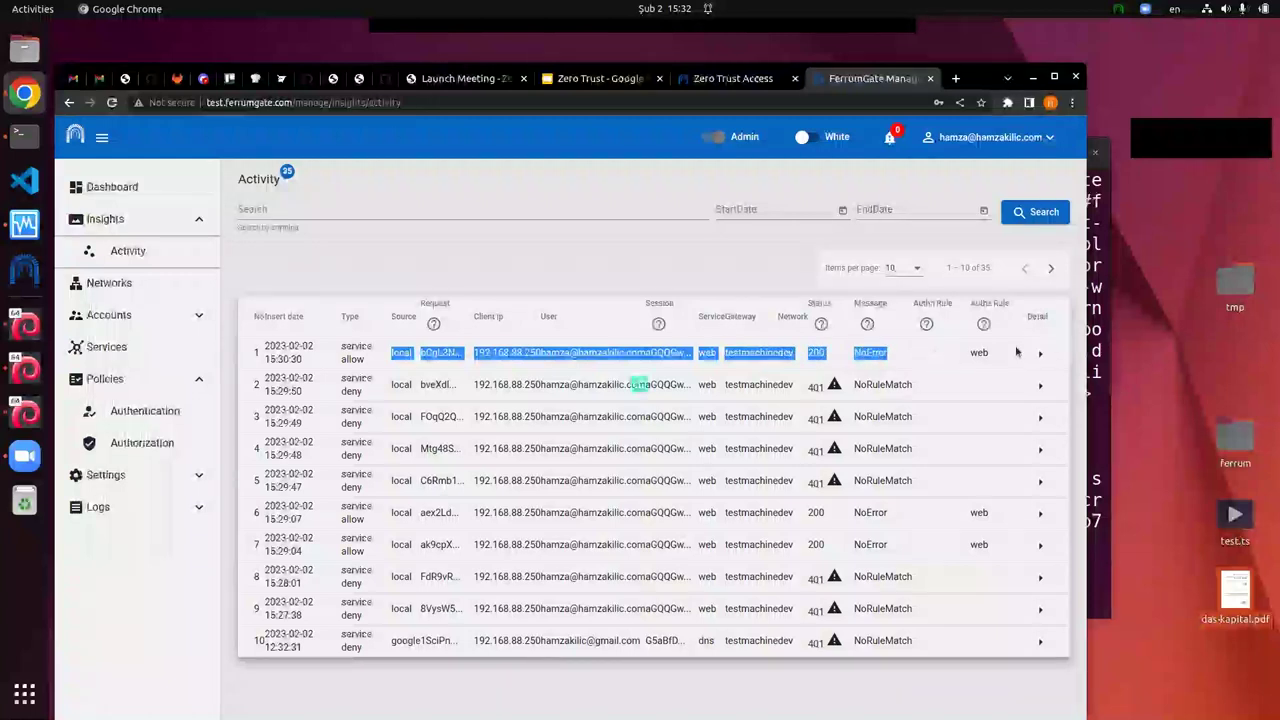
pyautogui.doubleClick(979, 352)
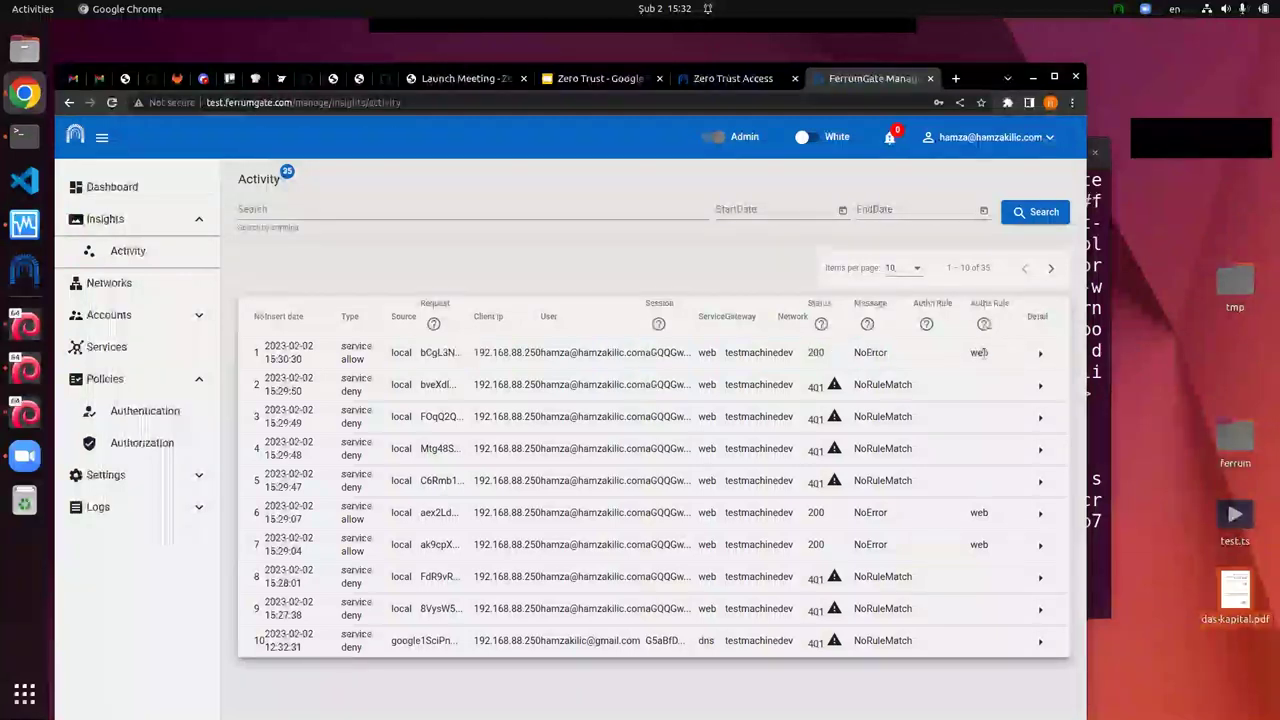
# Step: Inspect the allowed request's details (200 NoError), then close them
pyautogui.click(1041, 357)
pyautogui.scroll(-3, 560, 400)
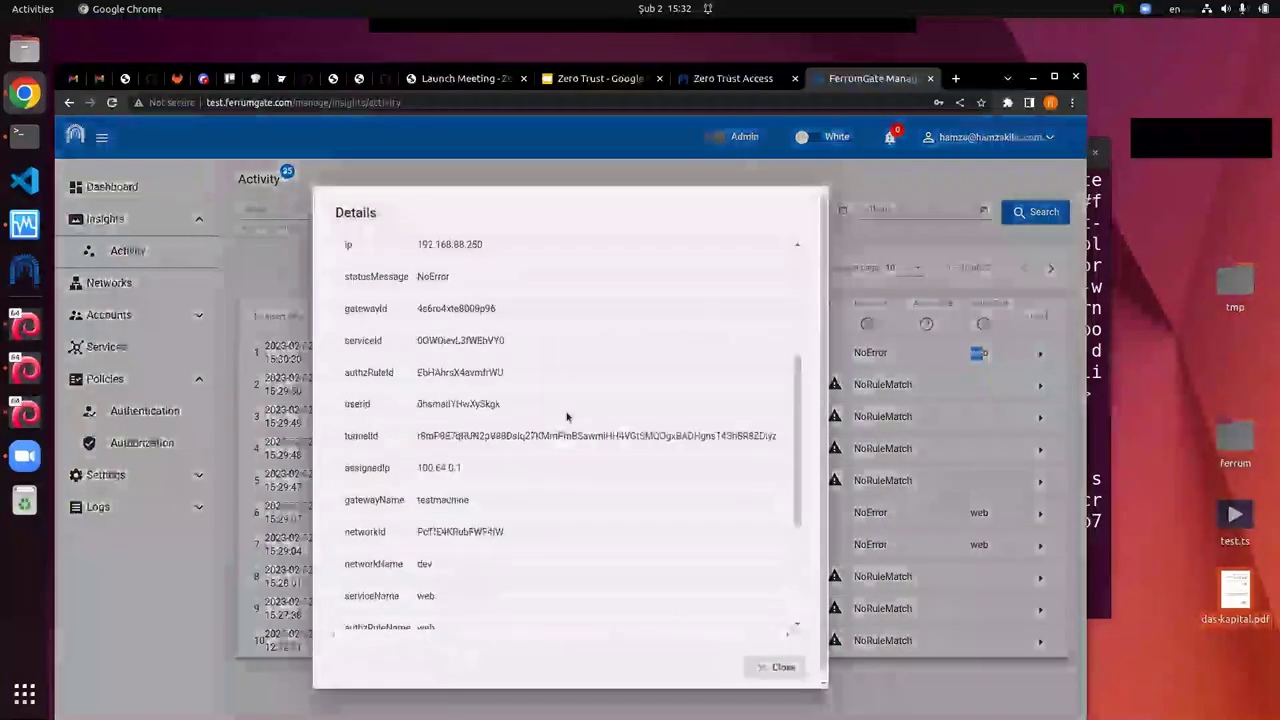
pyautogui.scroll(-3, 566, 416)
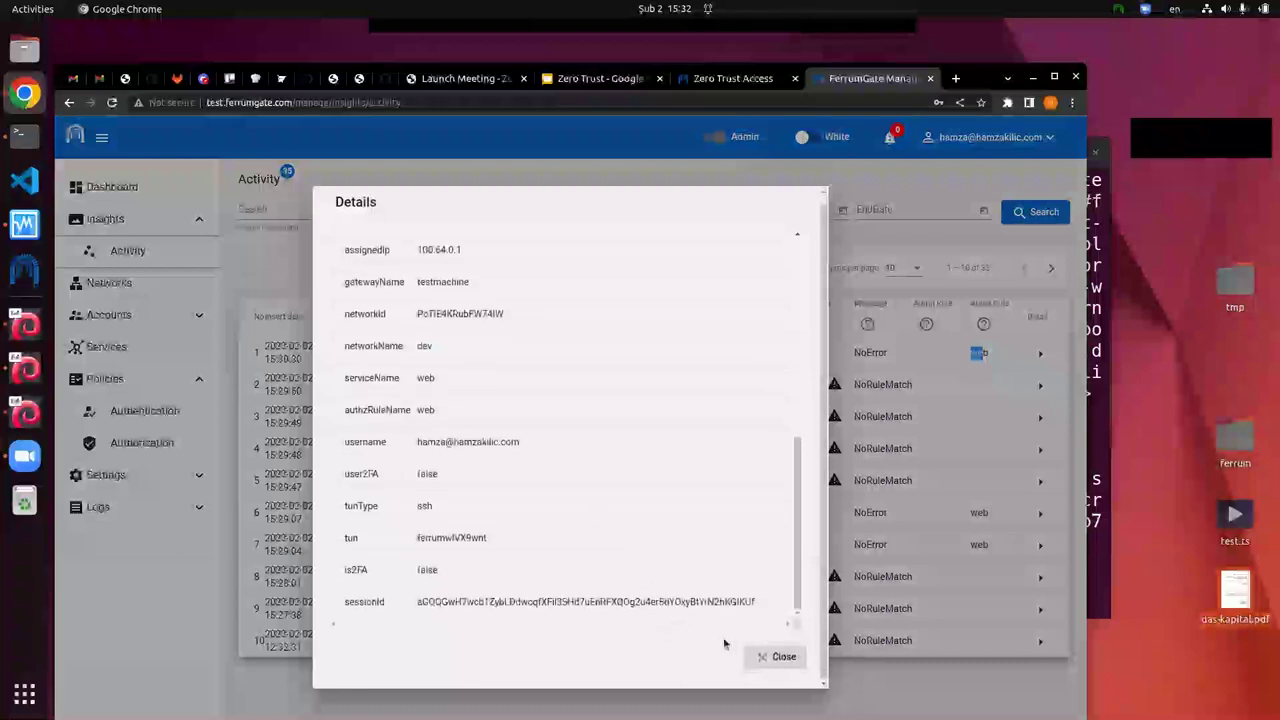
pyautogui.click(775, 656)
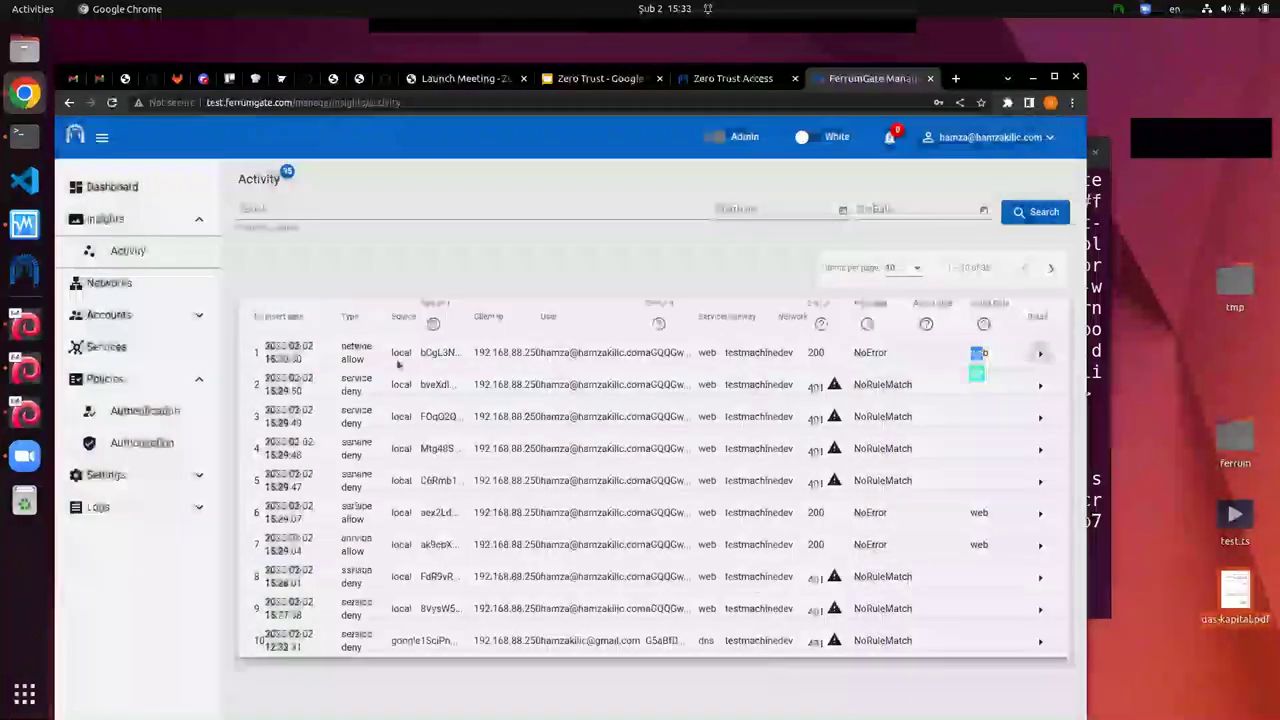
# Step: Review the dev web rule granting admin access to service web, then view Services
pyautogui.click(143, 450)
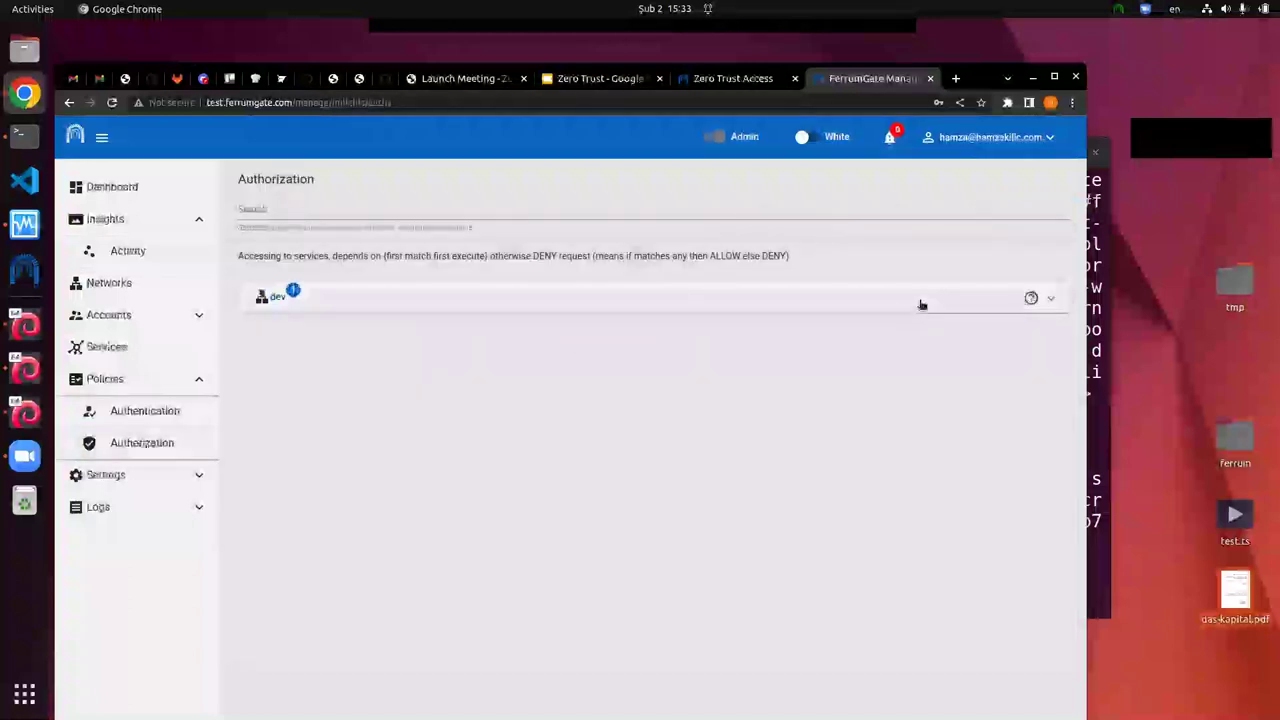
pyautogui.click(922, 304)
pyautogui.click(845, 370)
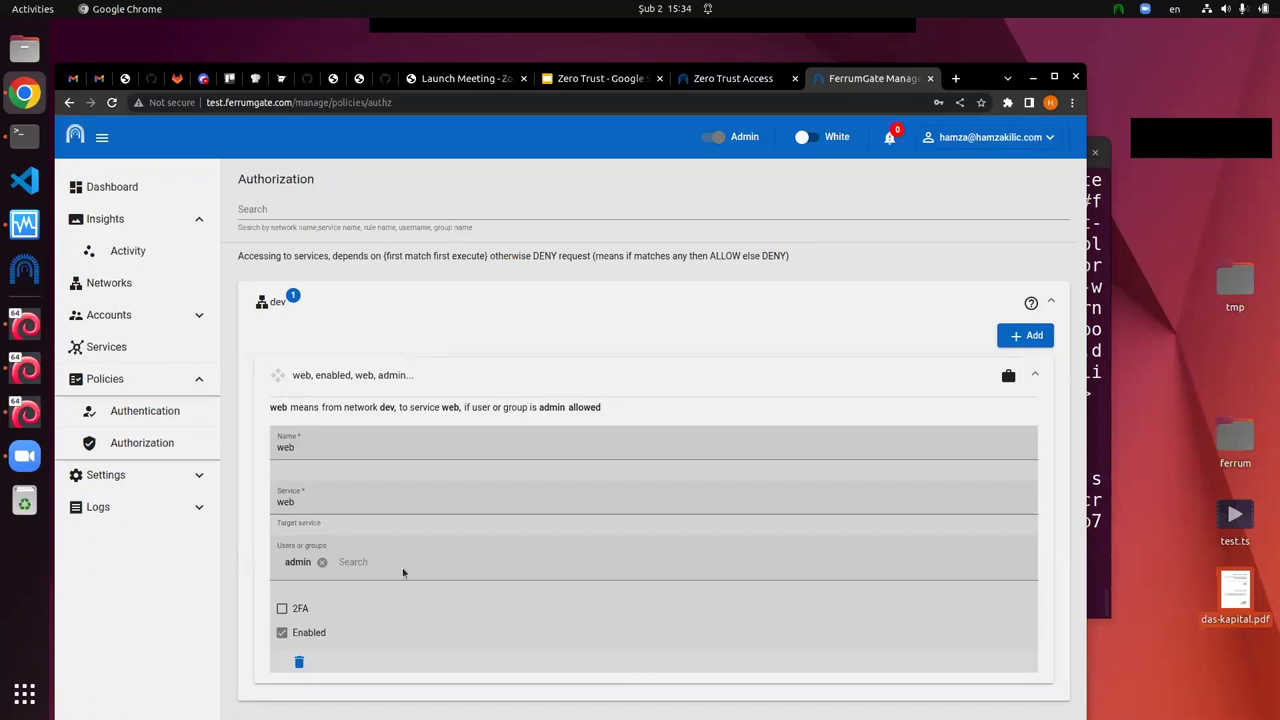
pyautogui.click(160, 346)
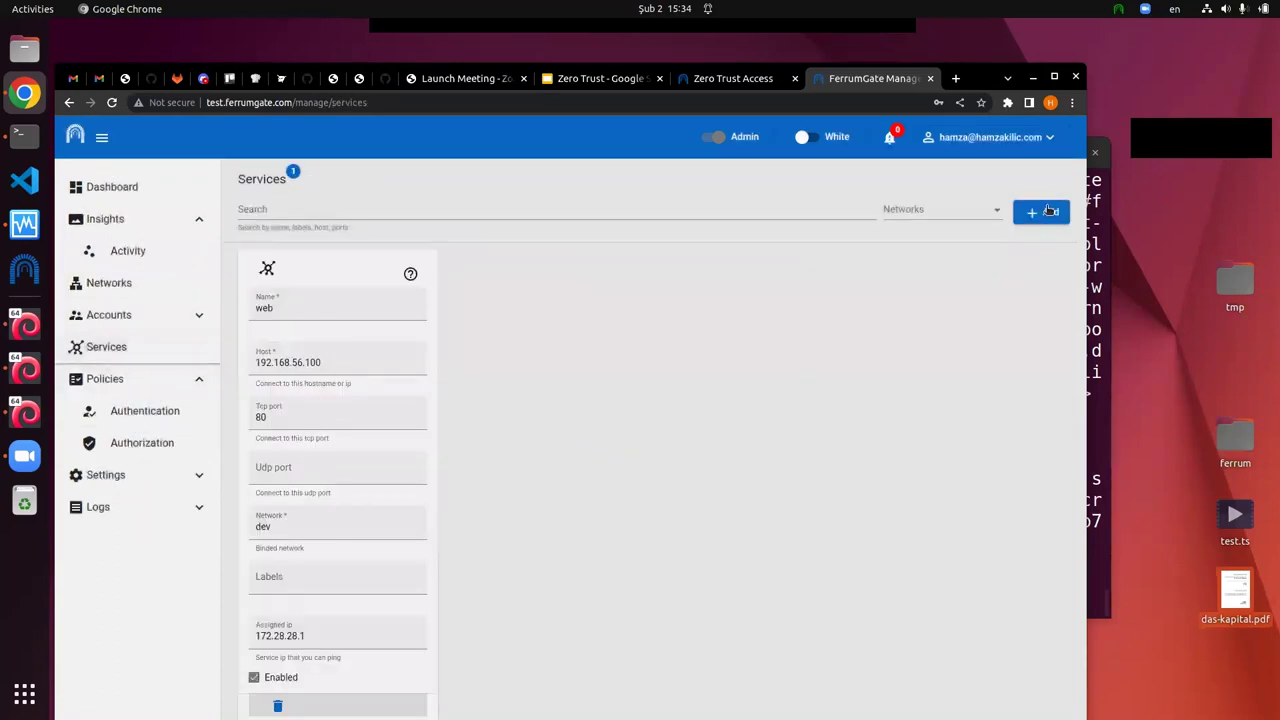
# Step: Start a new service named dns on host 192.168.56.100
pyautogui.click(1045, 213)
pyautogui.click(338, 310)
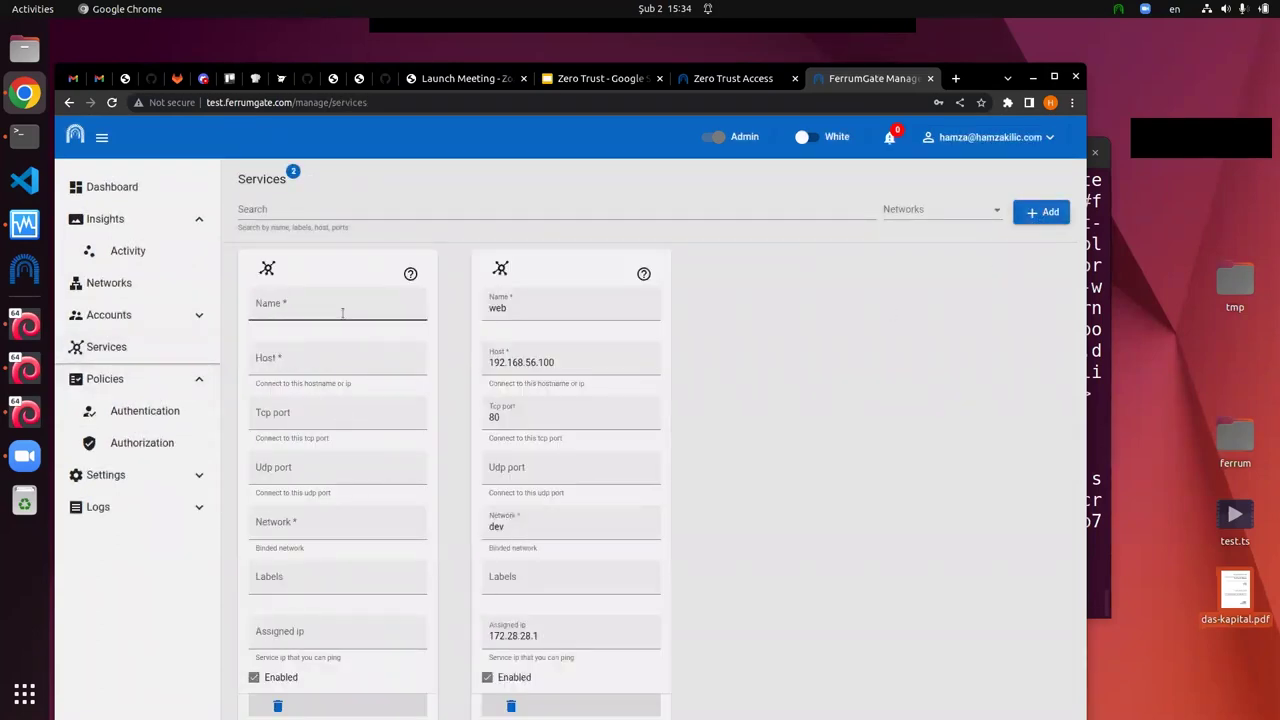
pyautogui.write('dns')
pyautogui.press('Tab')
pyautogui.write('192')
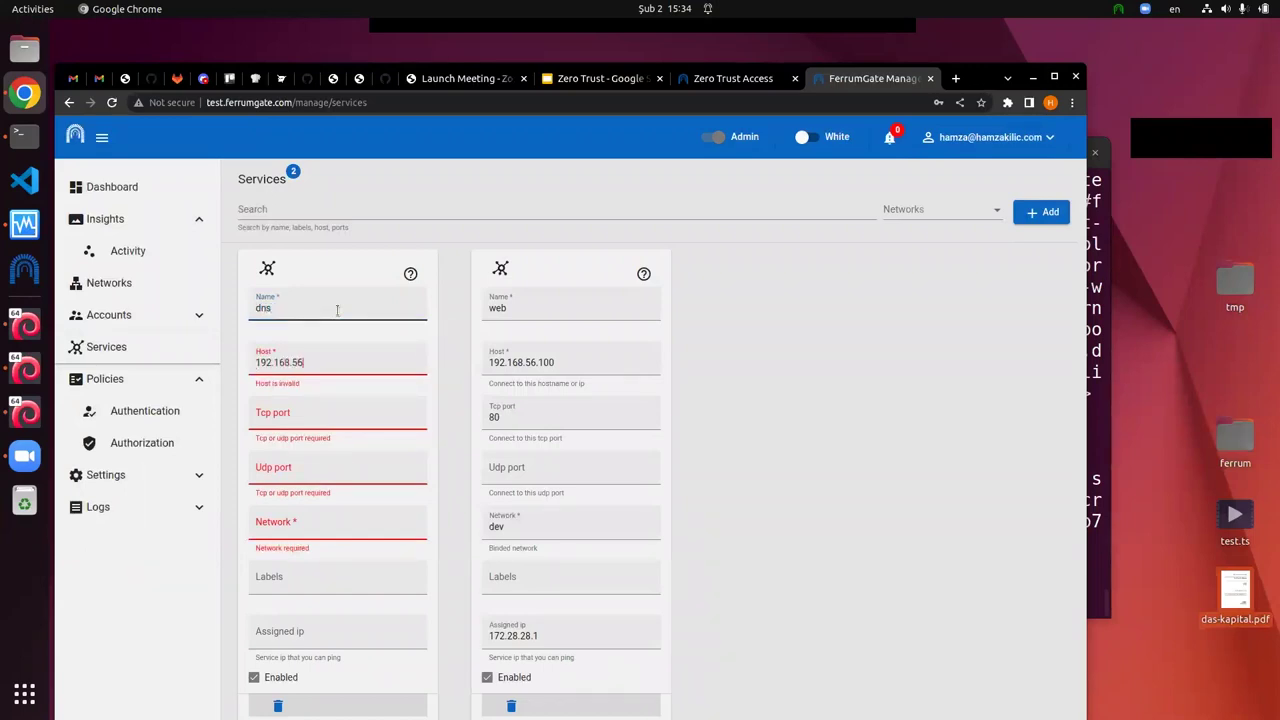
pyautogui.write('.168.56.100')
pyautogui.click(604, 80)
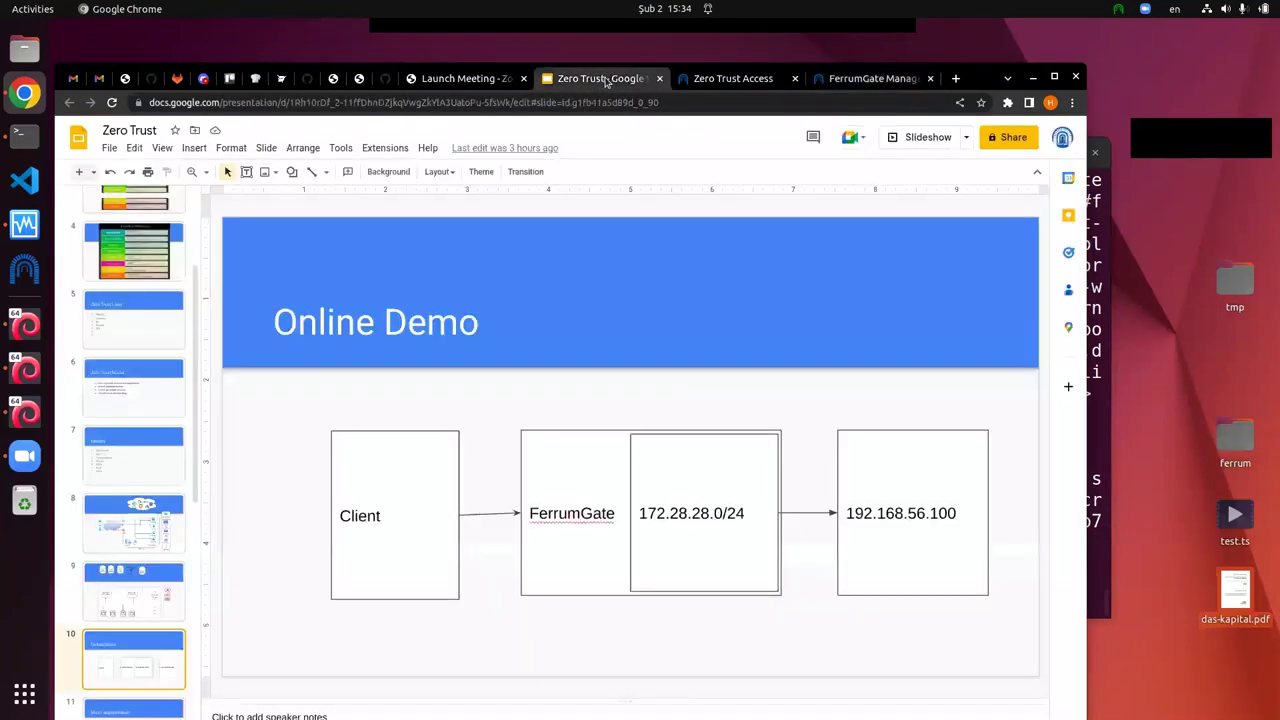
pyautogui.click(848, 80)
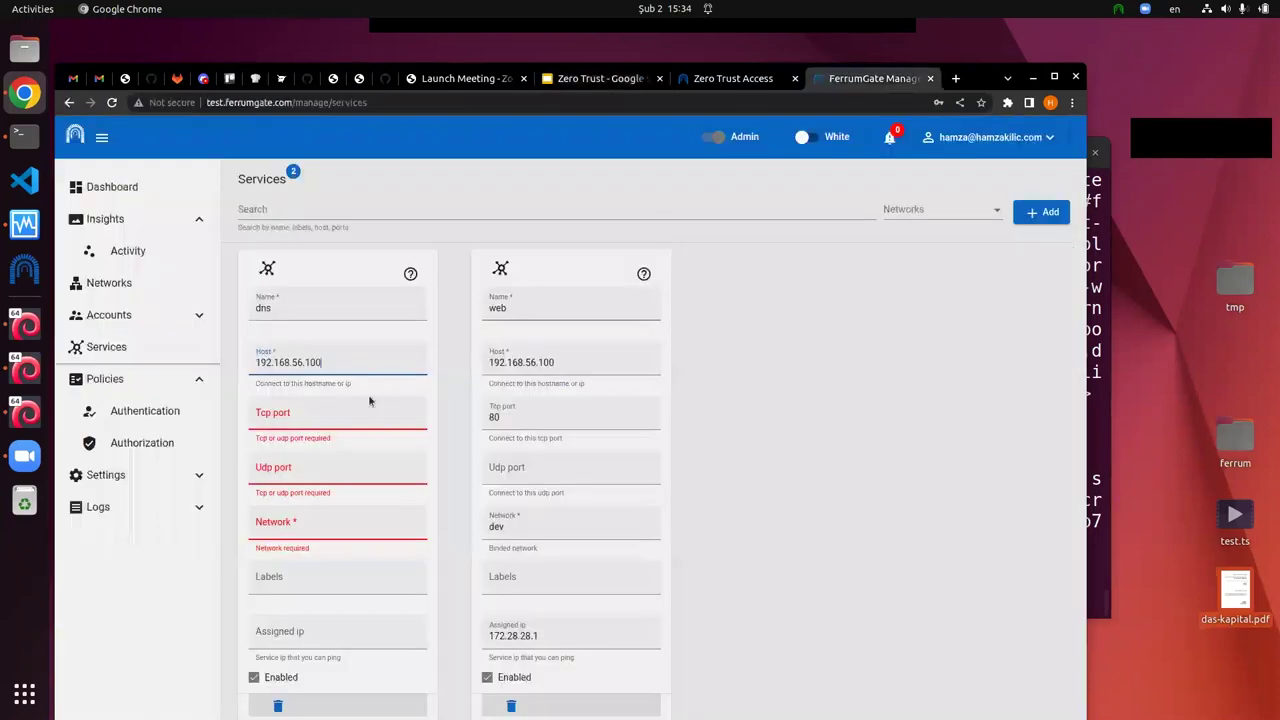
# Step: Give it TCP and UDP port 53 on the dev network, save, and check IP 172.28.28.2
pyautogui.click(299, 418)
pyautogui.write('53')
pyautogui.click(277, 463)
pyautogui.write('53')
pyautogui.click(282, 527)
pyautogui.click(278, 589)
pyautogui.click(404, 706)
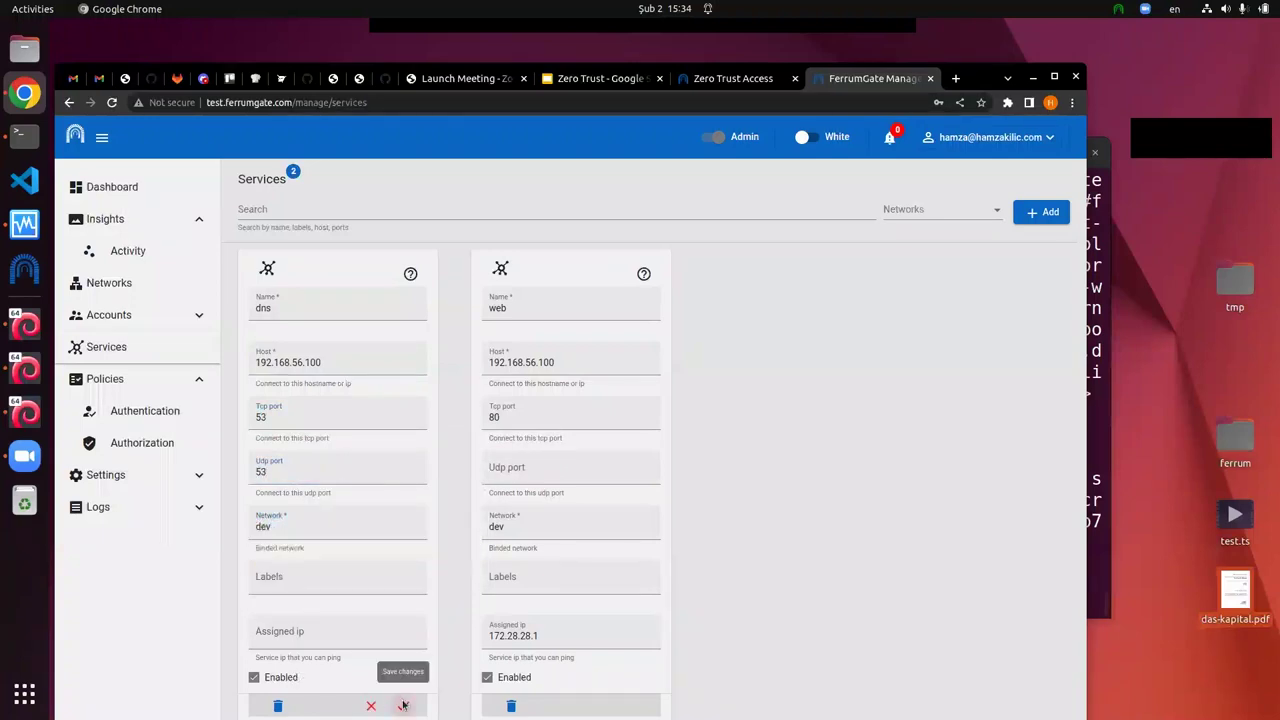
pyautogui.click(627, 483)
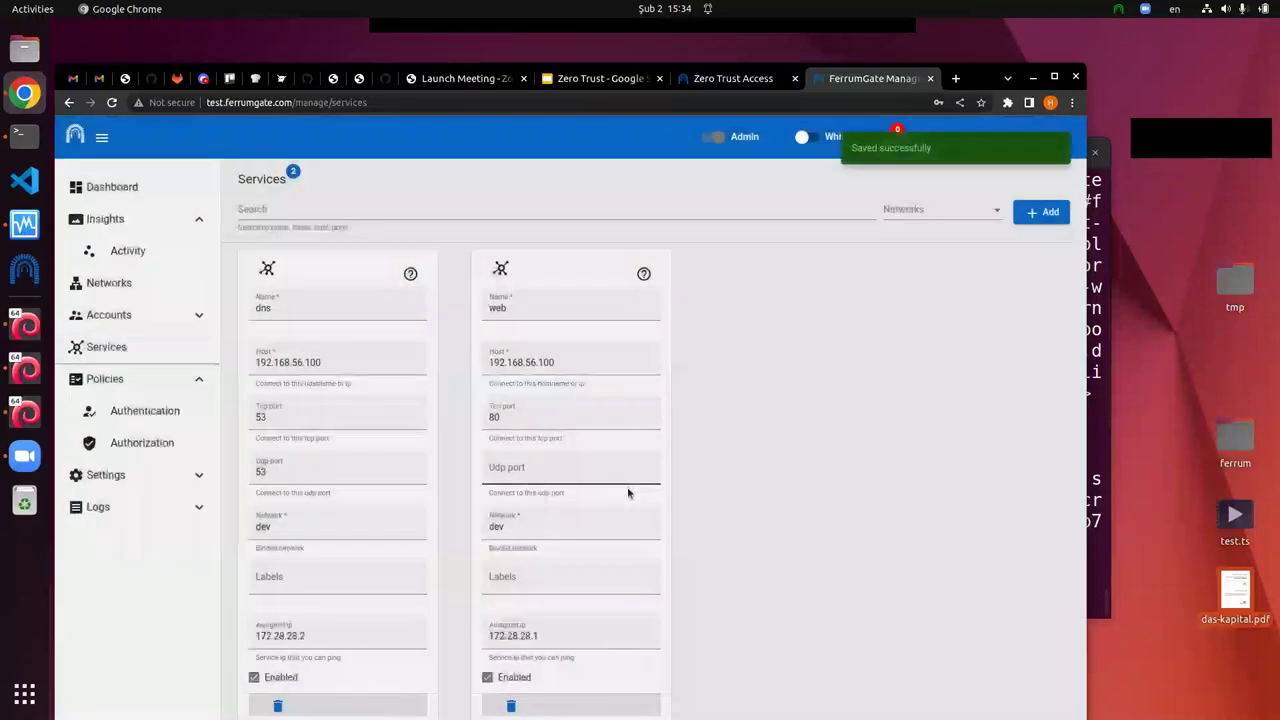
pyautogui.click(305, 635)
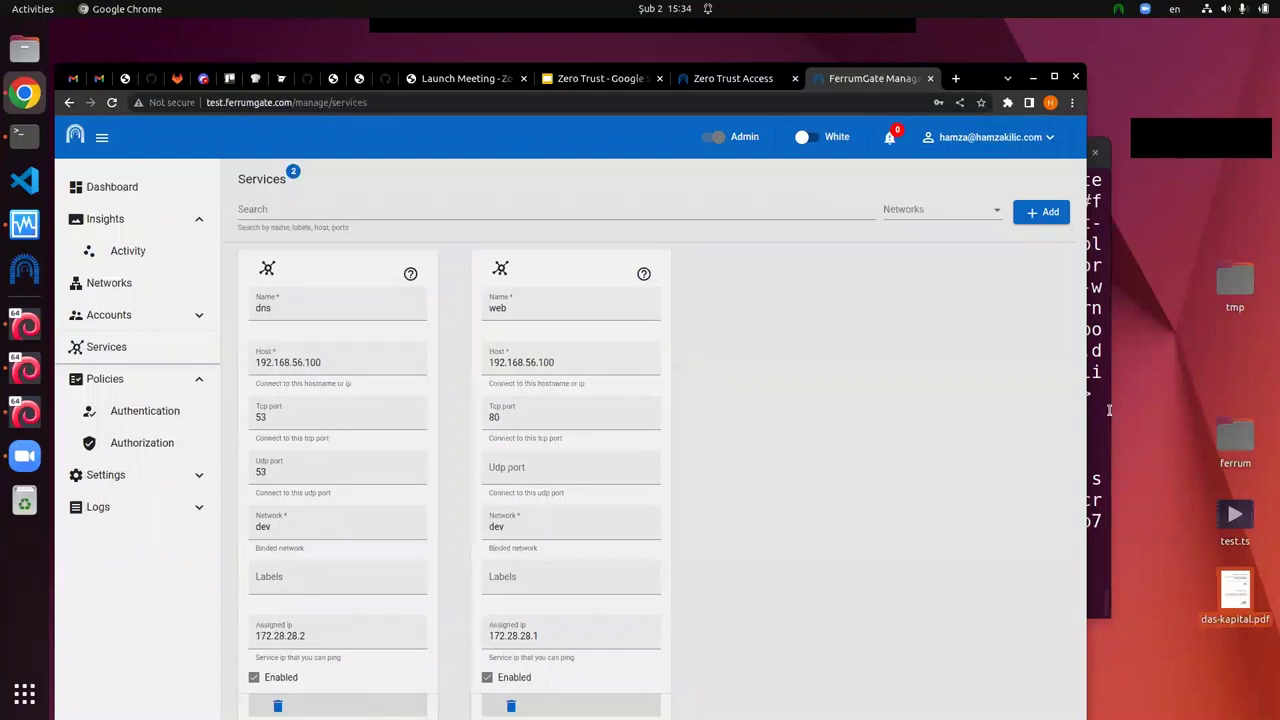
pyautogui.hotkey('alt', 'Tab')
pyautogui.write('dig ')
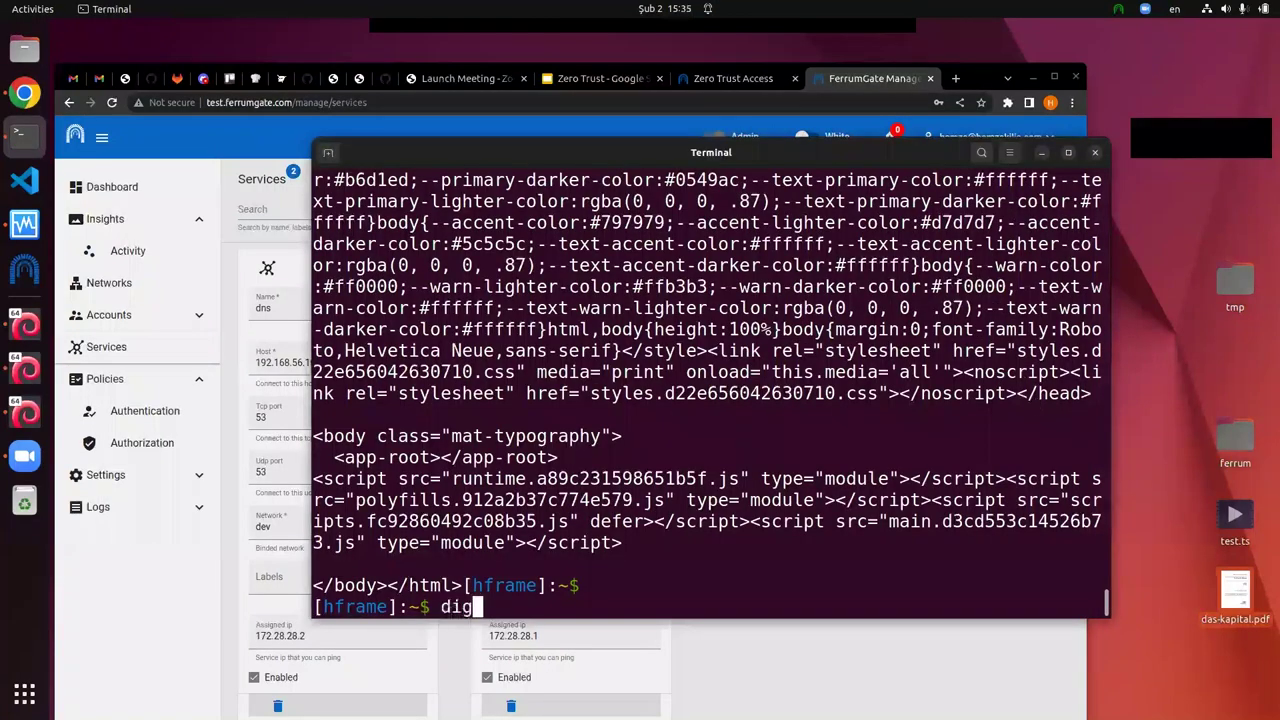
pyautogui.write('.')
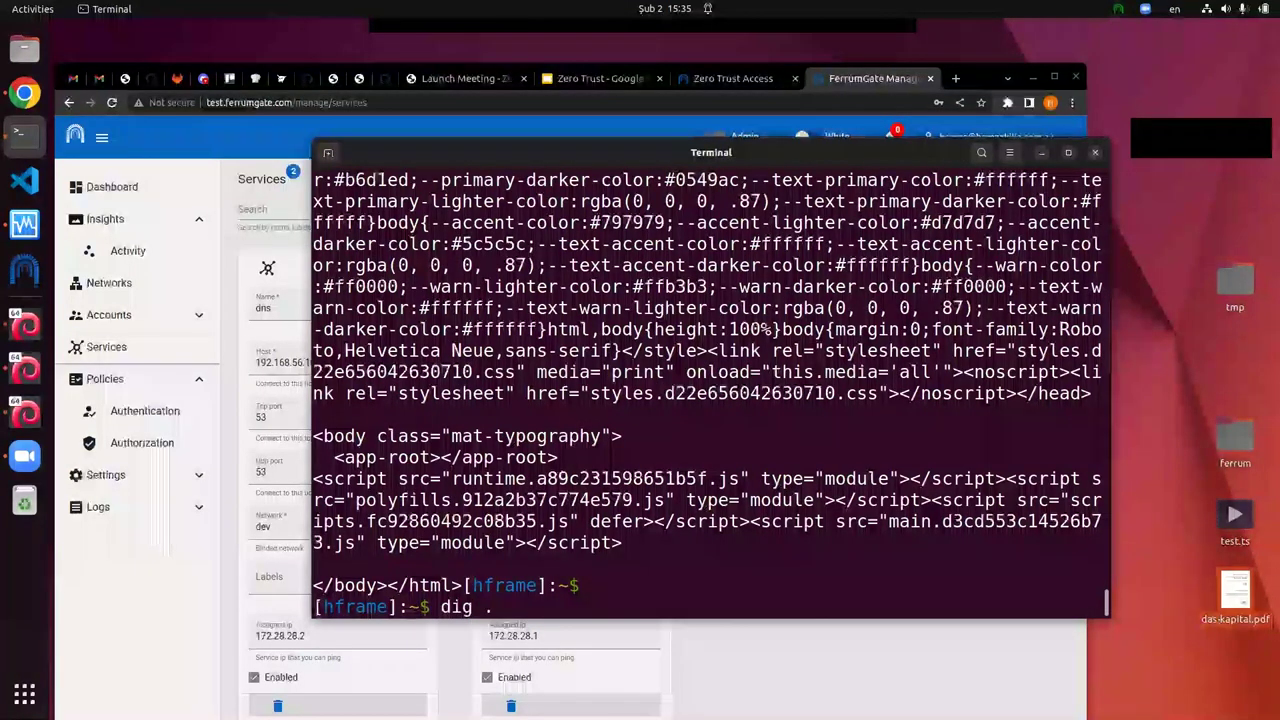
pyautogui.write(' @172.28')
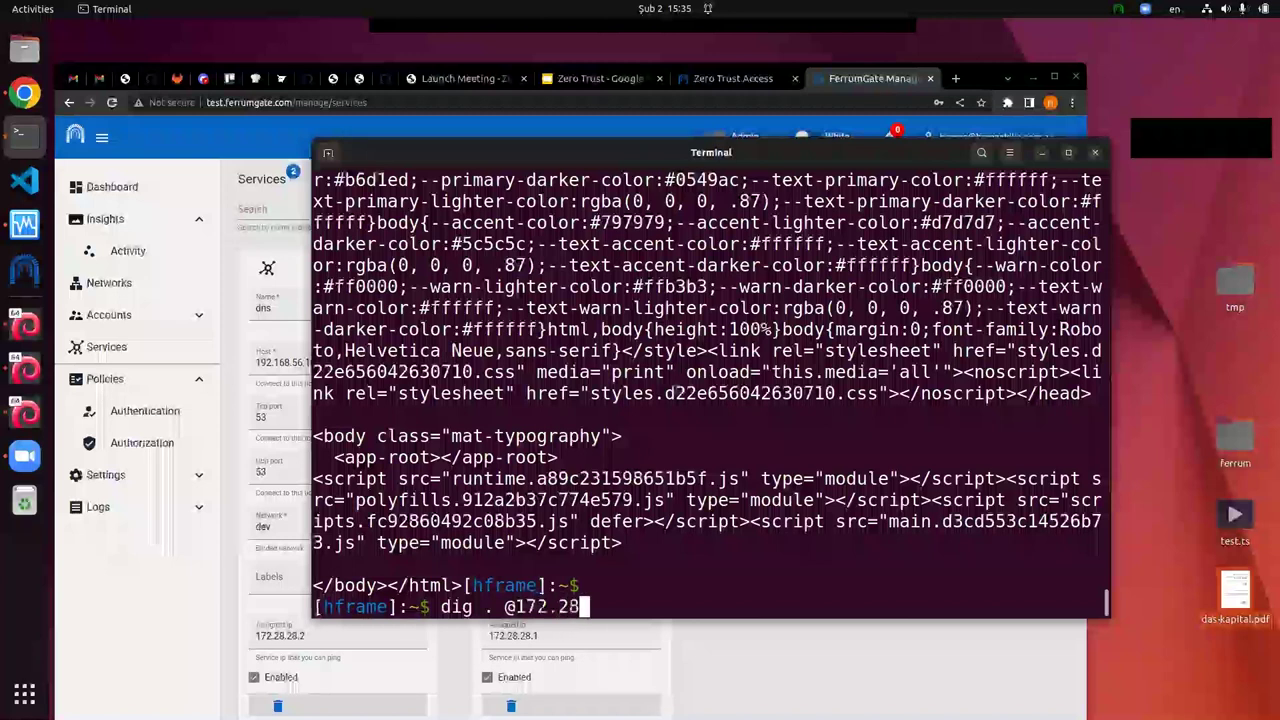
pyautogui.write('.28.2')
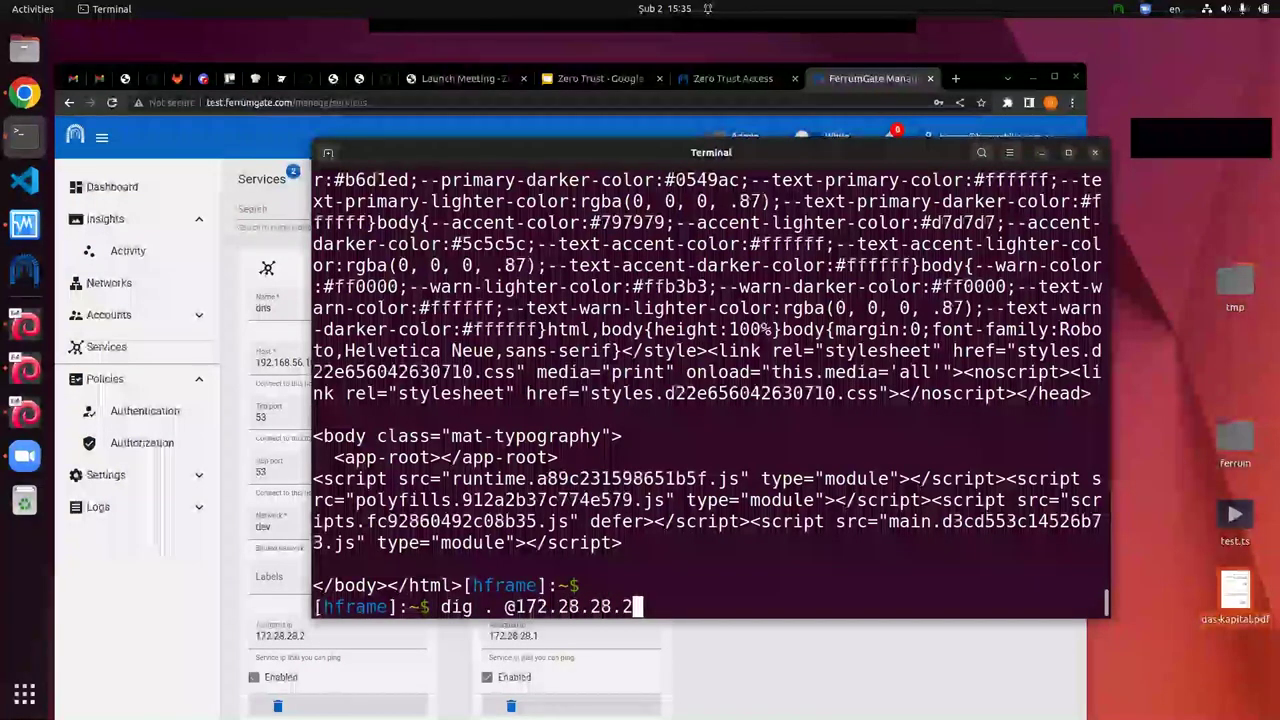
pyautogui.press('Return')
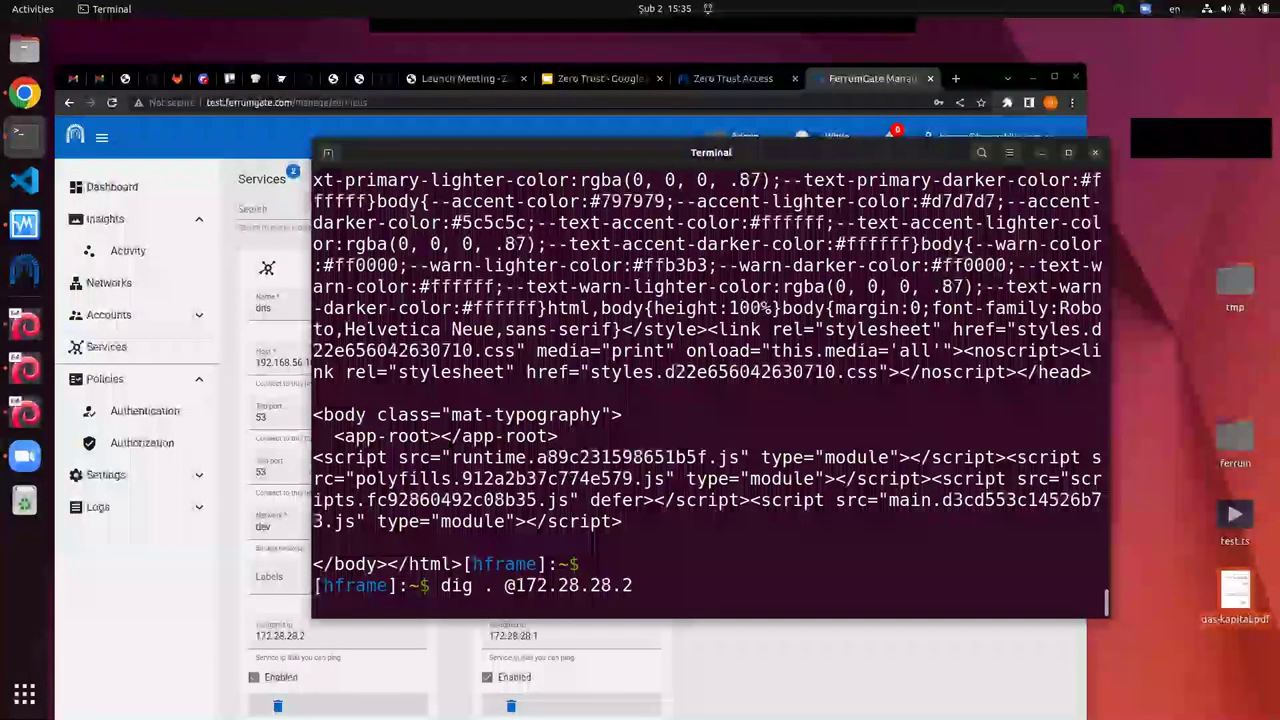
pyautogui.press('Return')
pyautogui.press('Return')
pyautogui.press('Return')
pyautogui.press('Return')
pyautogui.press('Return')
pyautogui.press('Return')
pyautogui.press('Return')
pyautogui.press('Return')
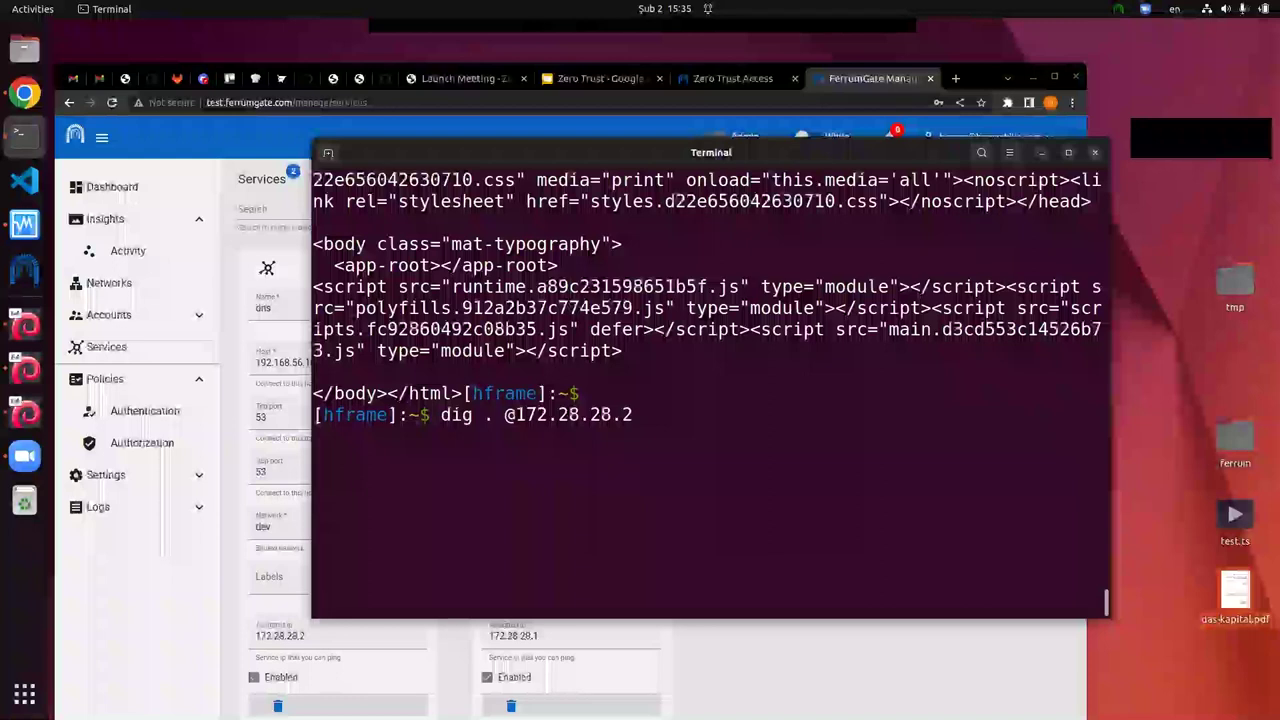
pyautogui.hotkey('ctrl', 'c')
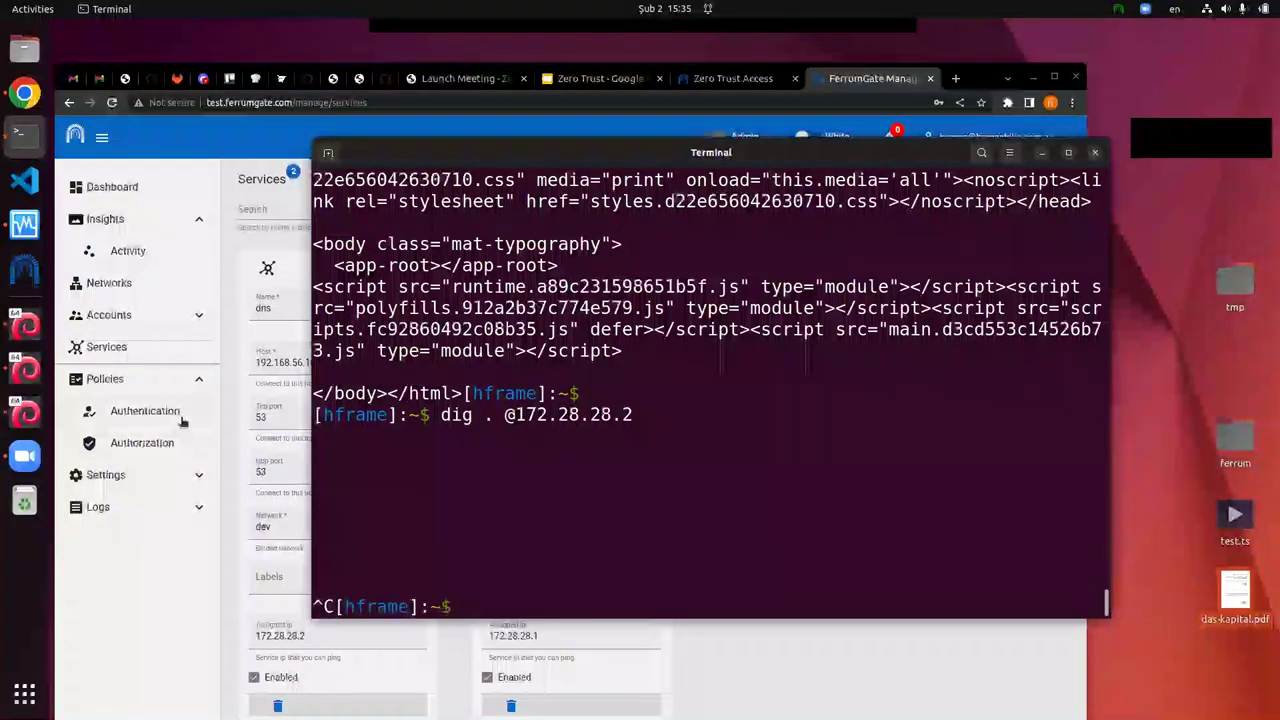
pyautogui.click(152, 450)
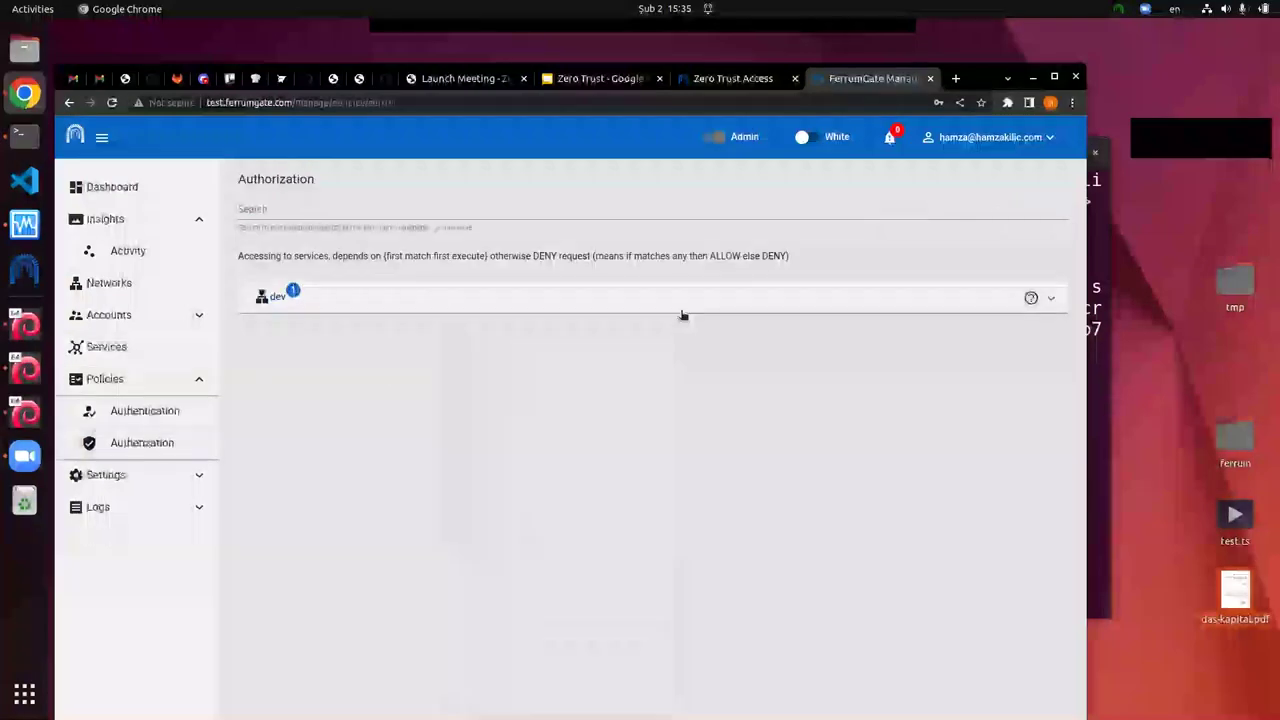
# Step: Add a new rule named dns to the dev group using the dns service
pyautogui.click(684, 311)
pyautogui.click(1025, 335)
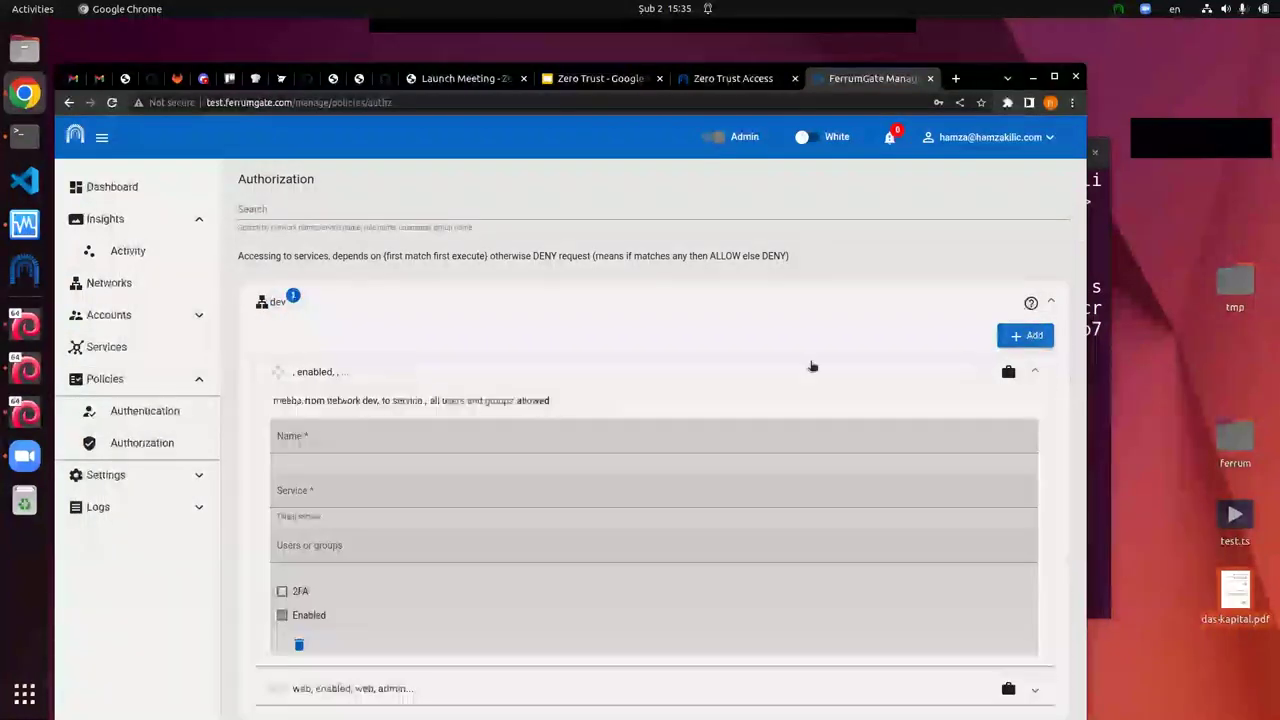
pyautogui.click(352, 443)
pyautogui.write('dns')
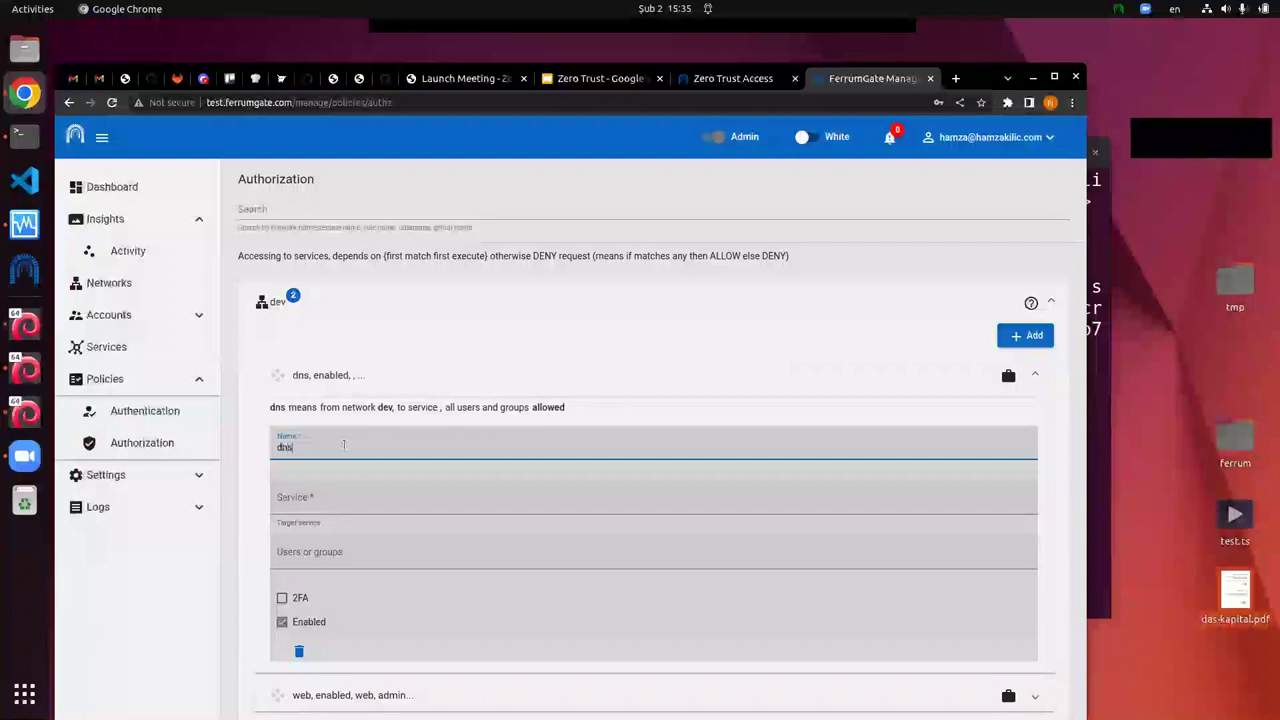
pyautogui.press('Tab')
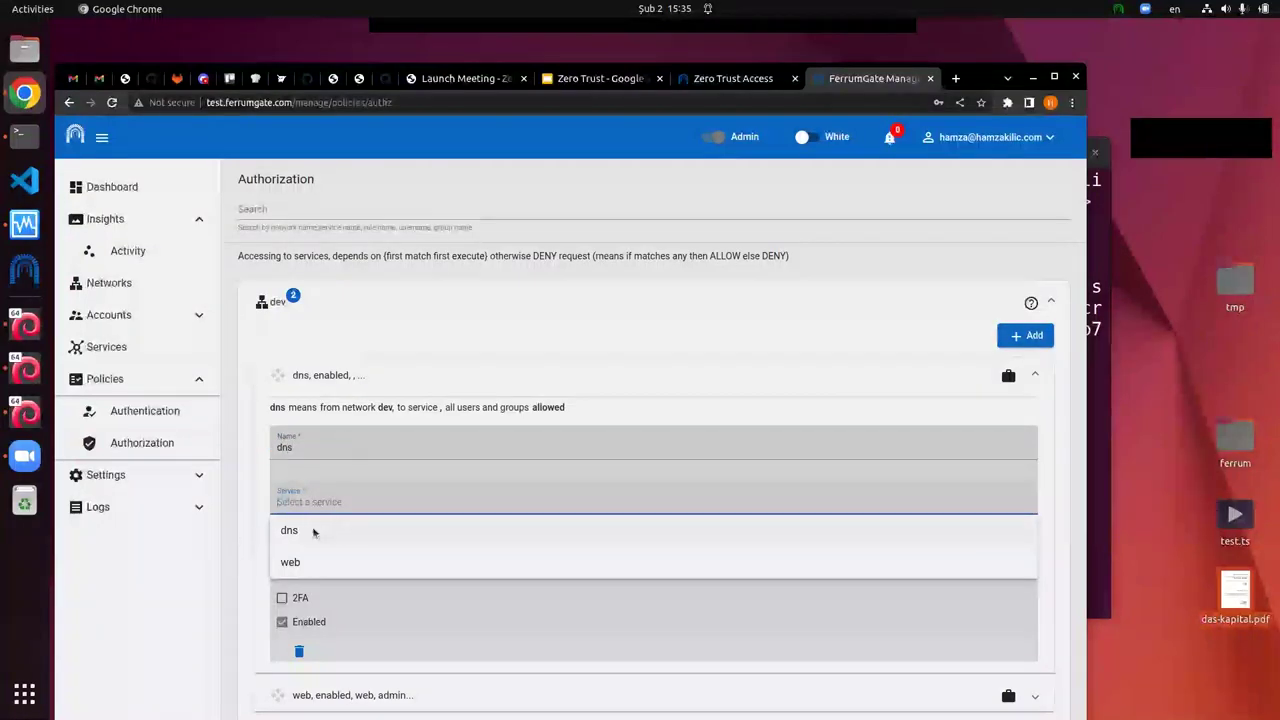
pyautogui.click(312, 531)
# Step: Allow the admin group in the dns rule and save it, returning to Terminal
pyautogui.click(310, 555)
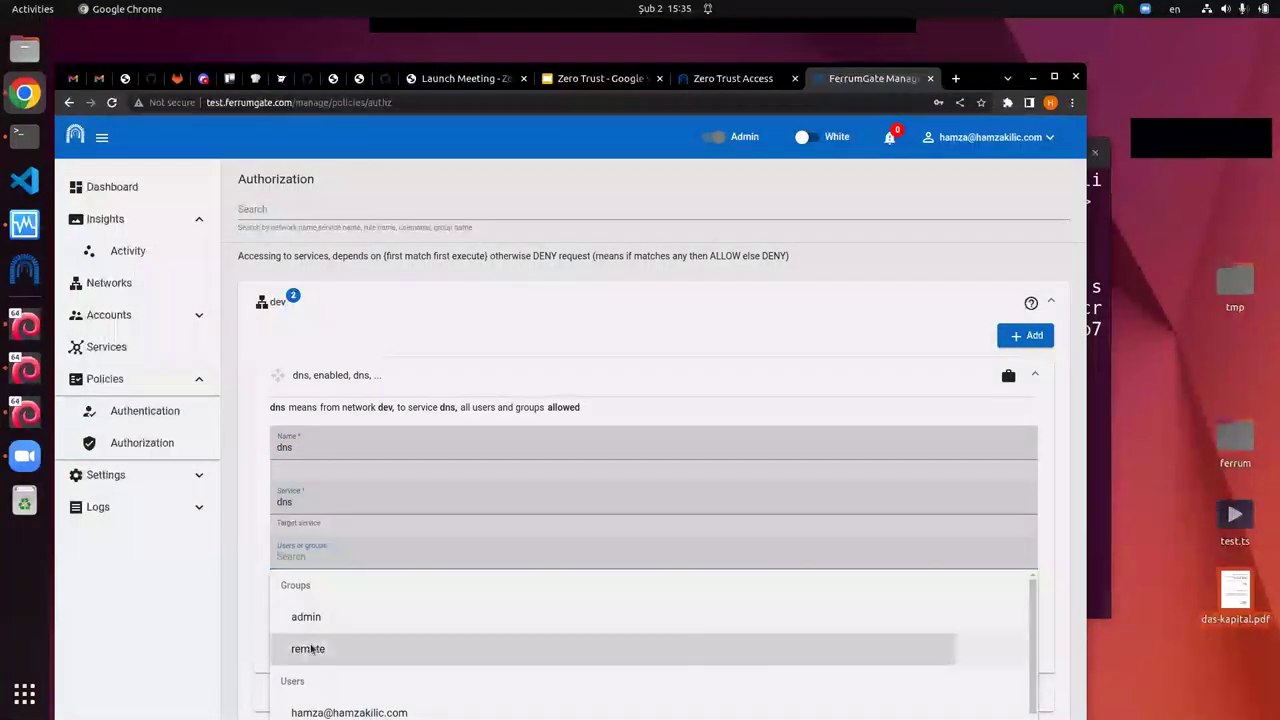
pyautogui.click(312, 648)
pyautogui.click(310, 557)
pyautogui.click(310, 558)
pyautogui.click(306, 614)
pyautogui.click(1014, 664)
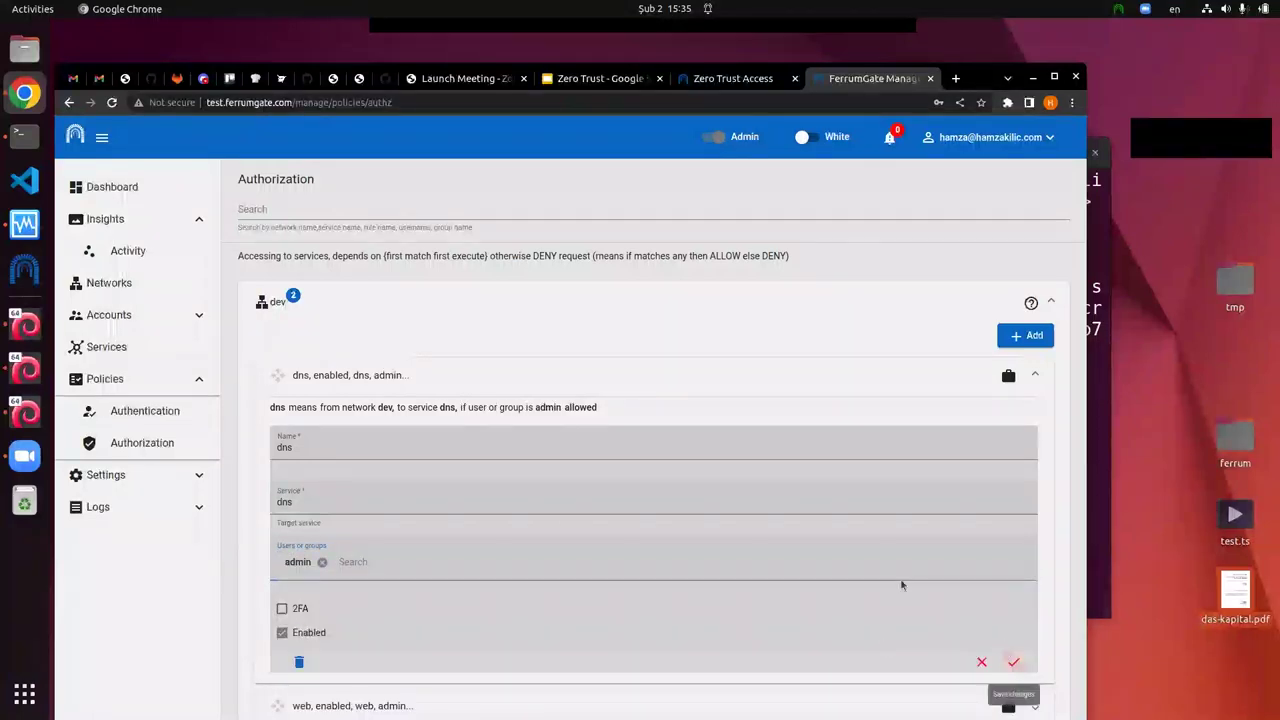
pyautogui.click(620, 482)
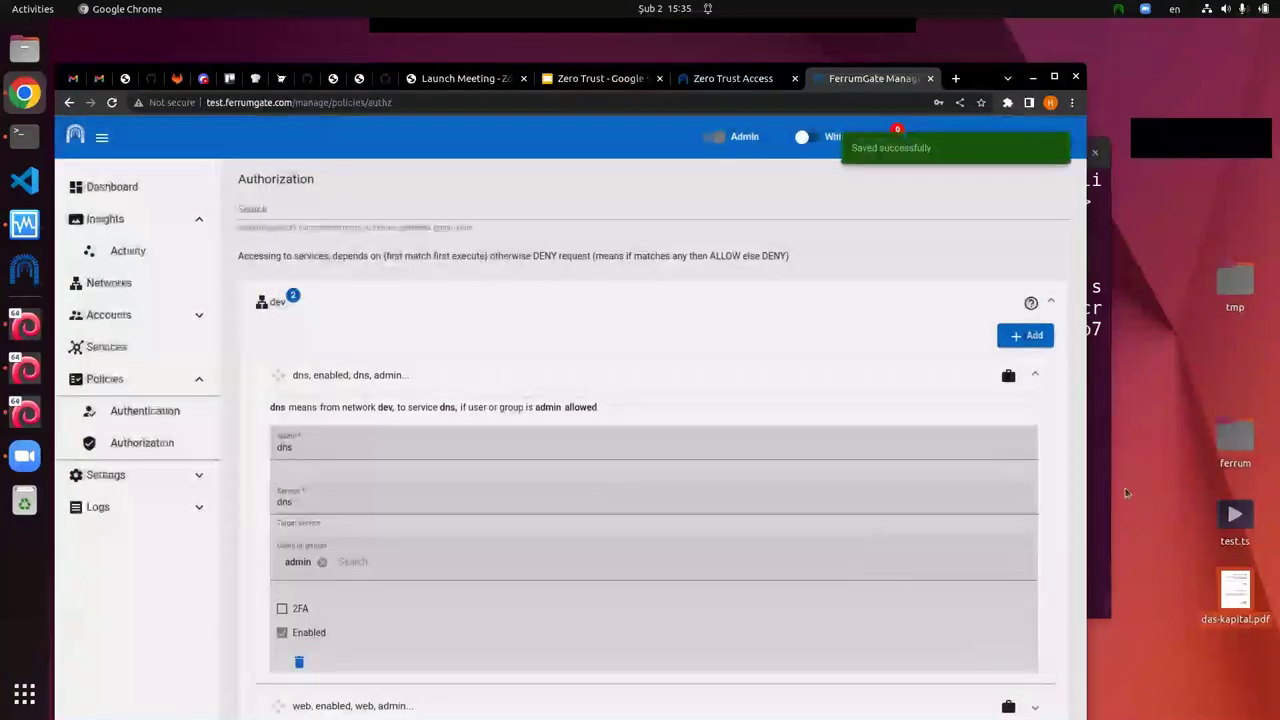
pyautogui.hotkey('alt', 'Tab')
pyautogui.scroll(-8, 891, 437)
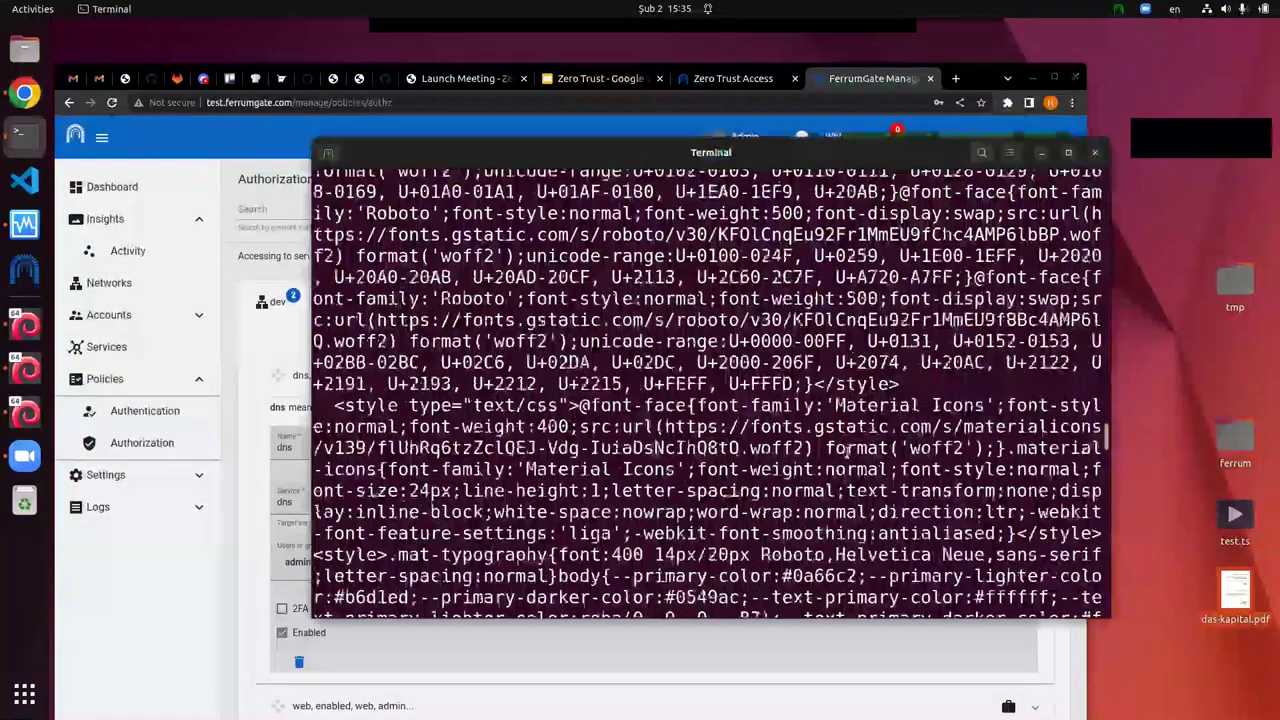
pyautogui.scroll(10, 891, 437)
pyautogui.hotkey('ctrl', 'c')
pyautogui.write('clear')
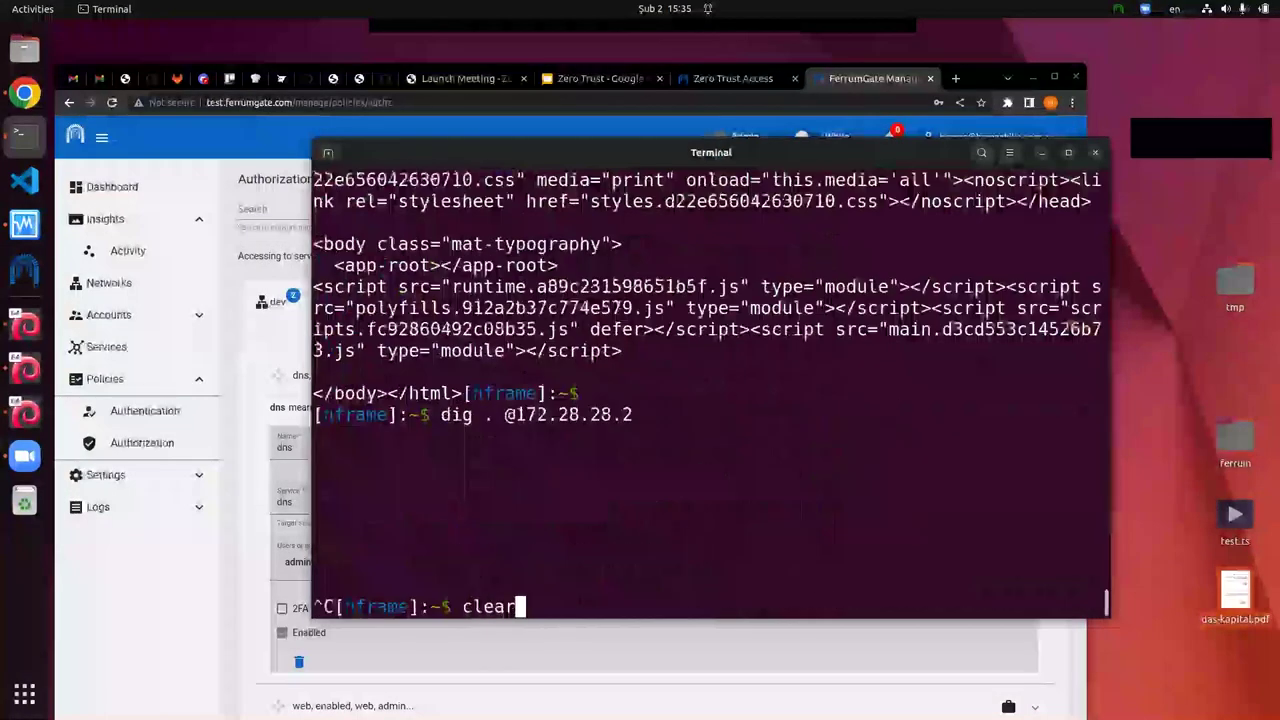
pyautogui.press('Return')
pyautogui.press('Up')
pyautogui.press('Up')
pyautogui.press('Return')
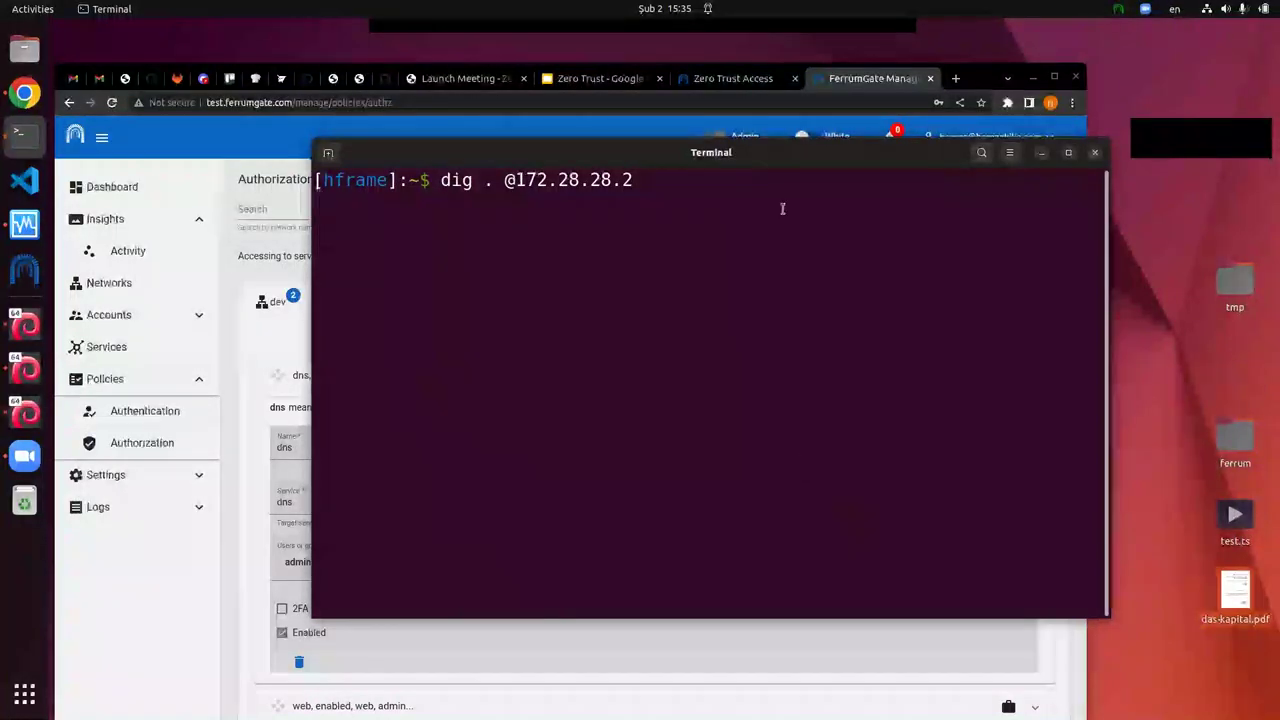
pyautogui.moveTo(763, 153)
pyautogui.mouseDown()
pyautogui.moveTo(757, 177)
pyautogui.moveTo(767, 147)
pyautogui.mouseUp()
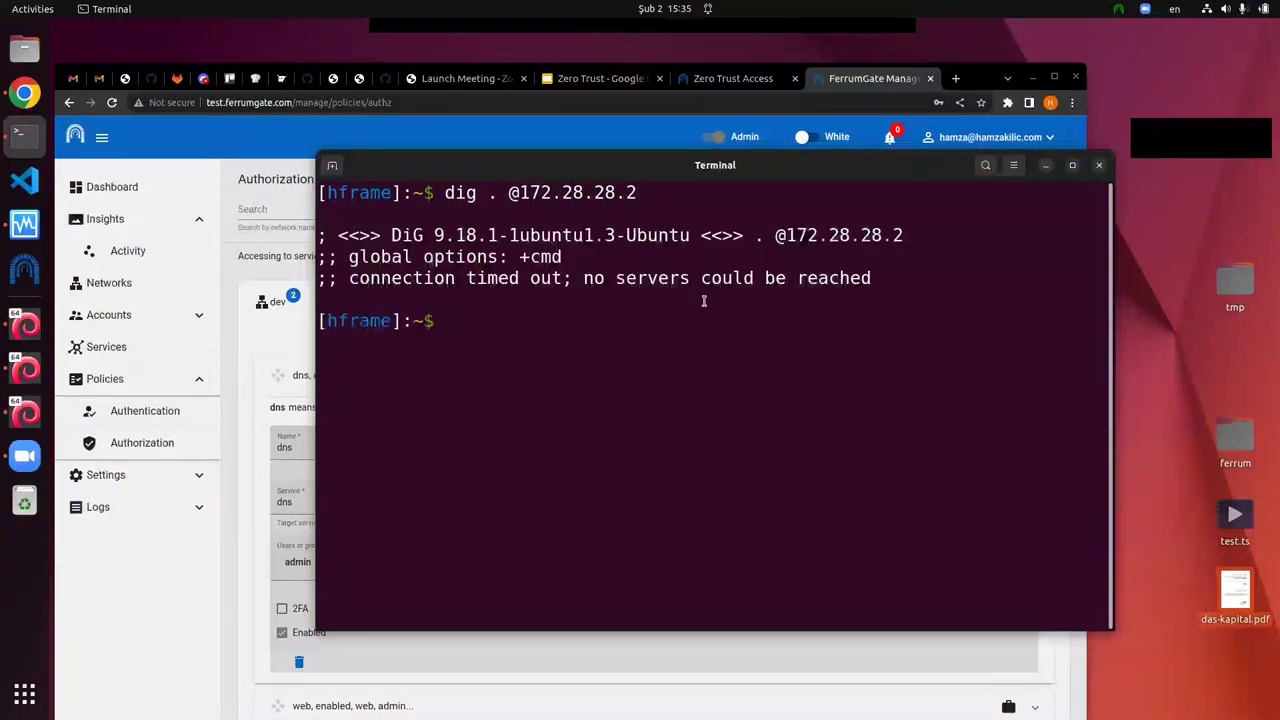
# Step: Ping 172.28.28.2 for 2 of 2 replies, rerun dig, then return to FerrumGate
pyautogui.press('Up')
pyautogui.hotkey('ctrl', 'c')
pyautogui.write('ping 172')
pyautogui.press('BackSpace')
pyautogui.press('BackSpace')
pyautogui.write('72.28.28.2')
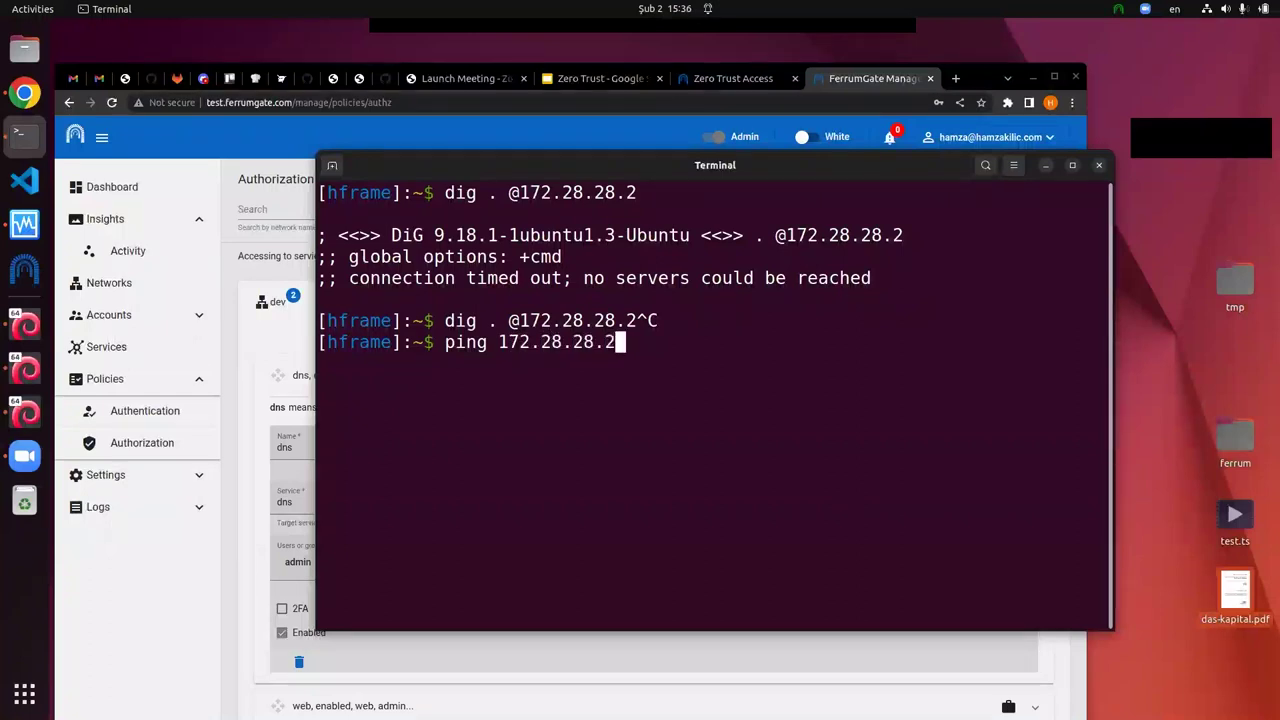
pyautogui.press('Return')
pyautogui.hotkey('ctrl', 'c')
pyautogui.press('Up')
pyautogui.press('Up')
pyautogui.press('Return')
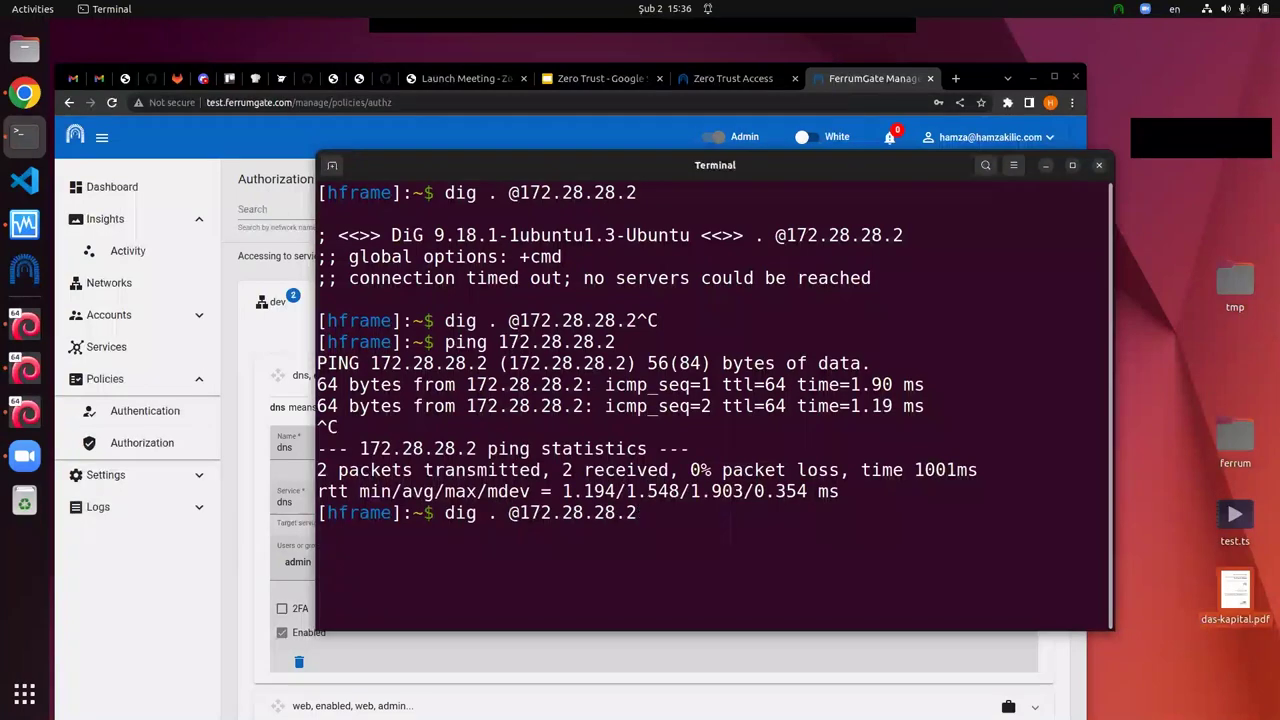
pyautogui.click(265, 331)
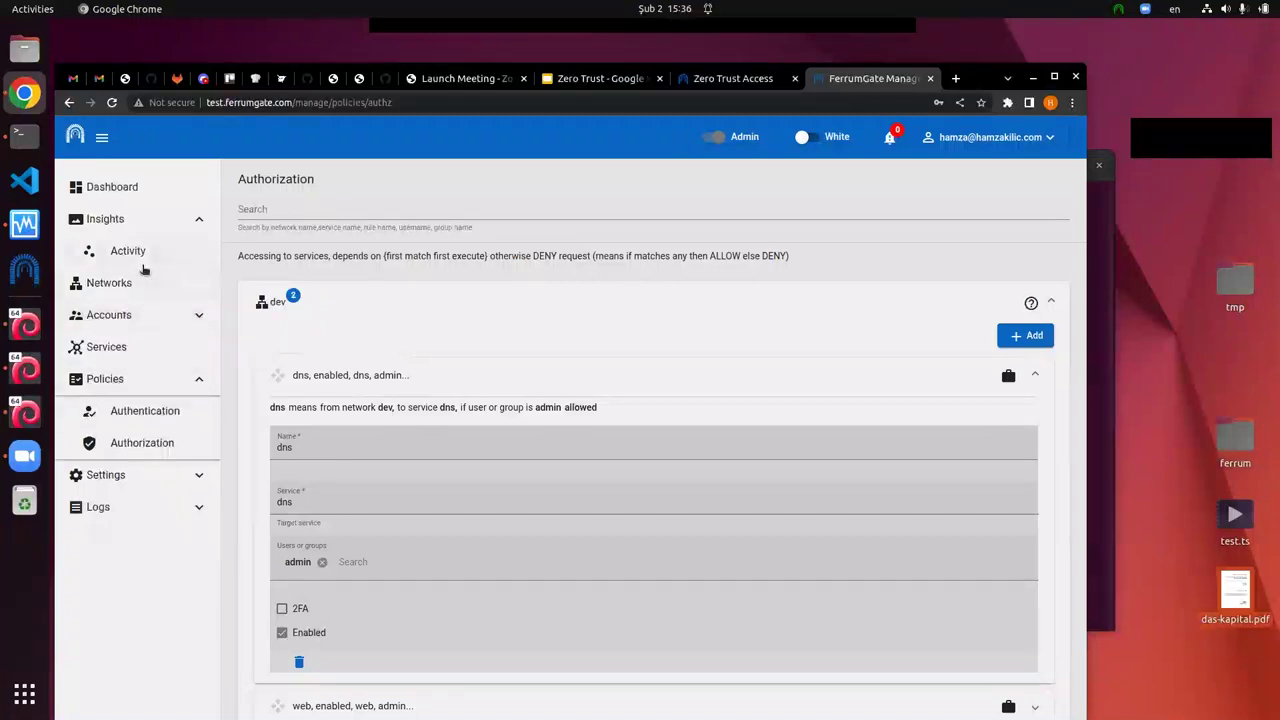
# Step: Review the dns service card and the dev group's dns authorization rule
pyautogui.click(112, 346)
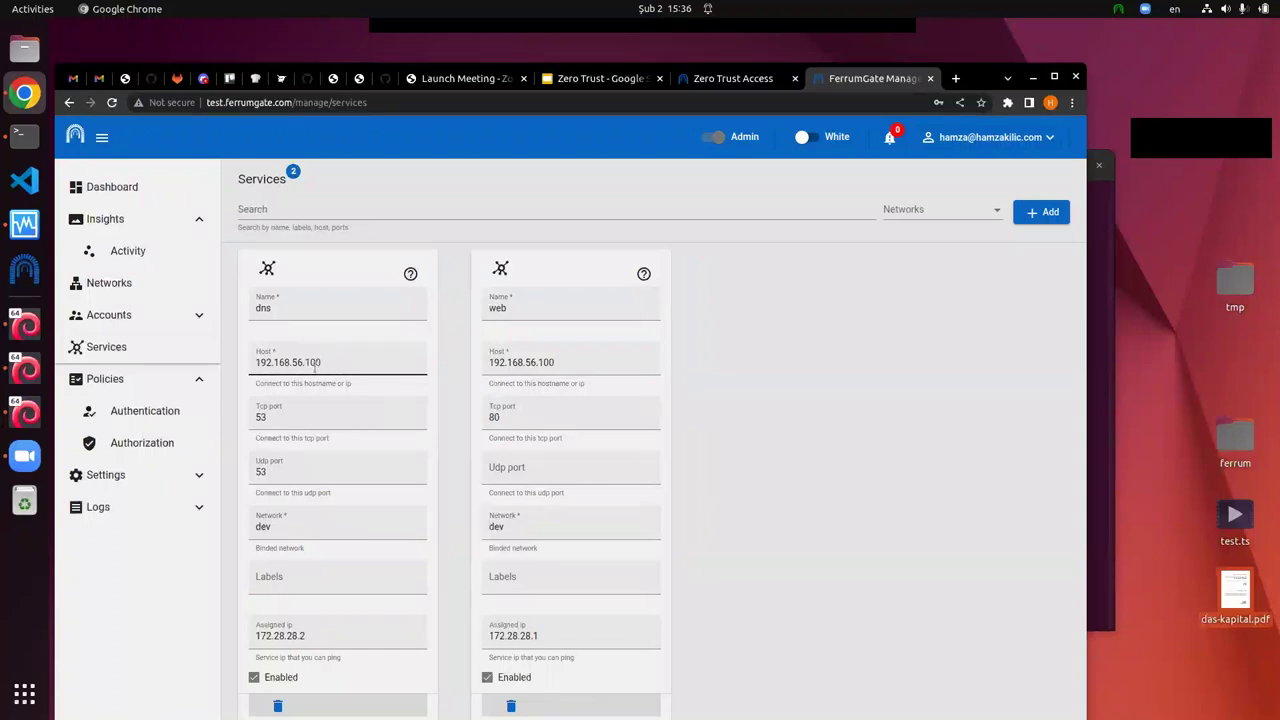
pyautogui.click(24, 135)
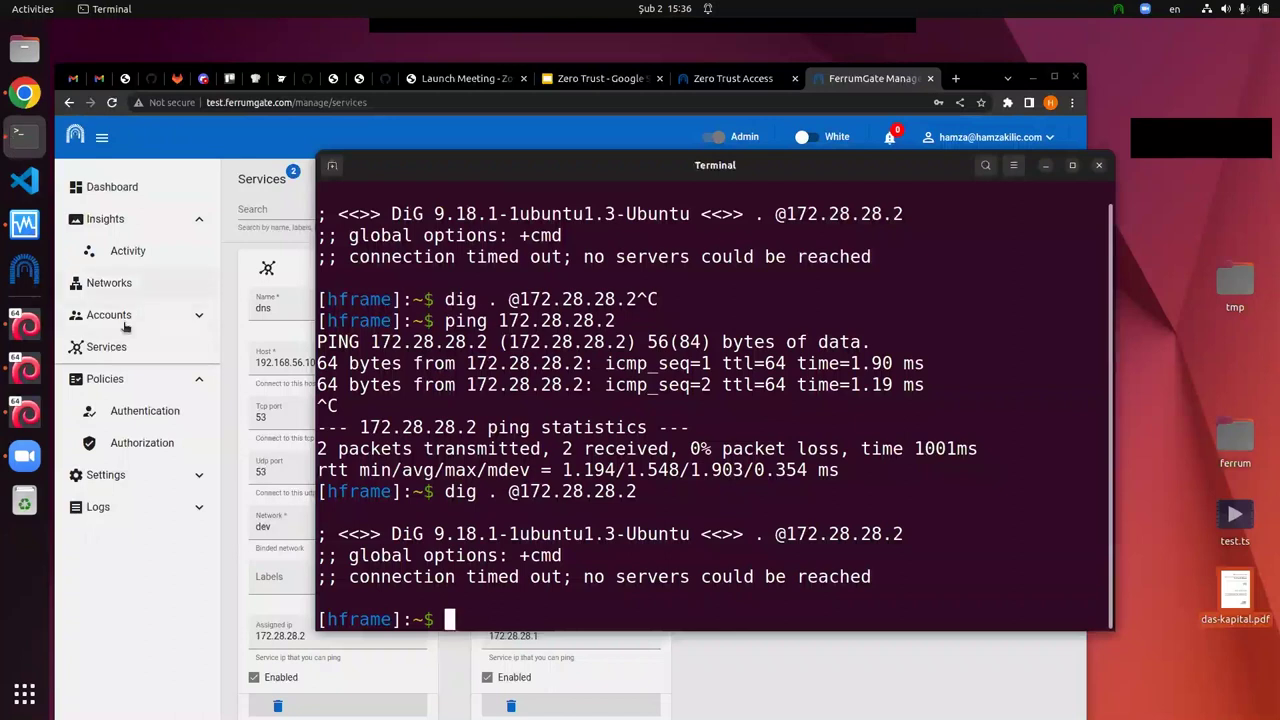
pyautogui.click(126, 441)
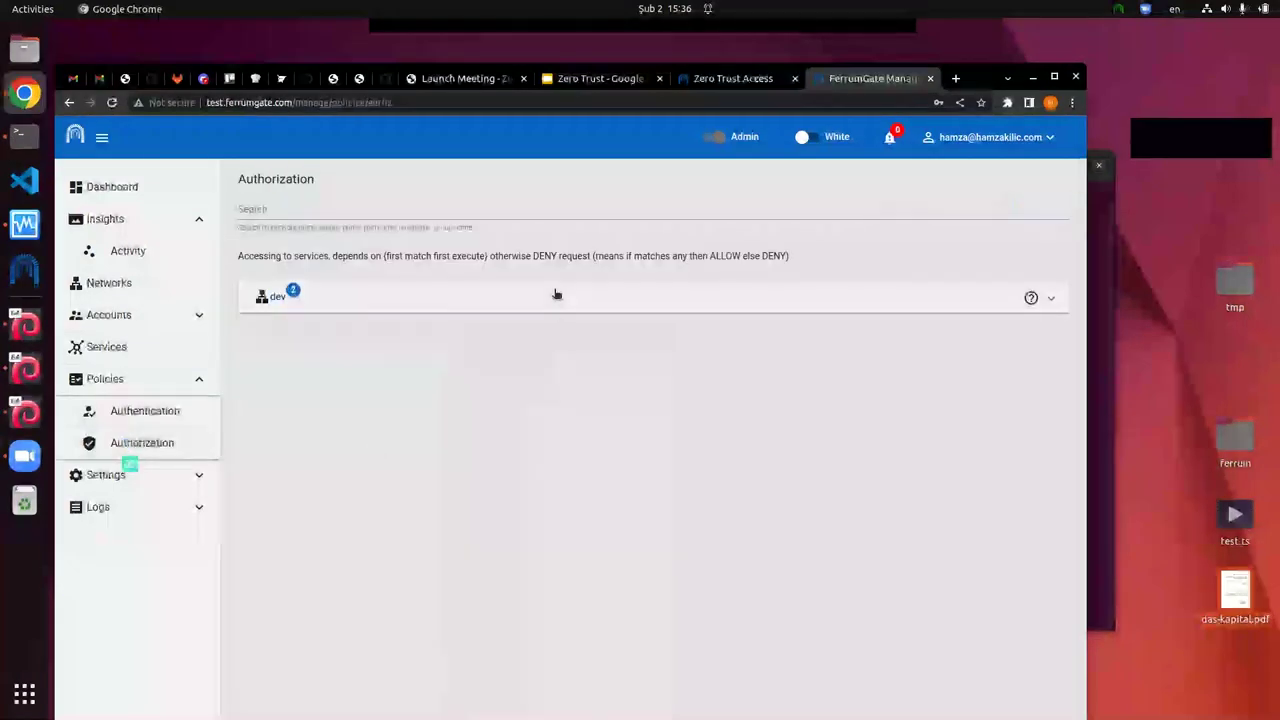
pyautogui.click(557, 294)
pyautogui.click(591, 373)
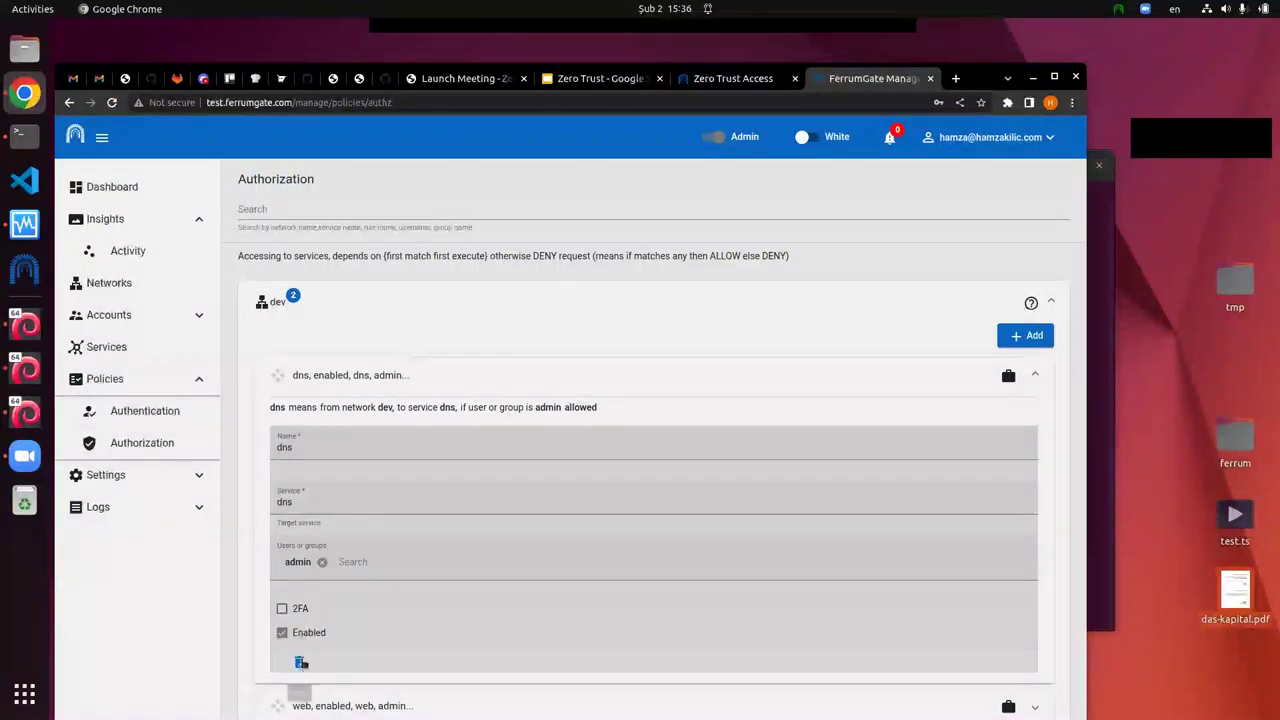
# Step: Rerun the dig query to 172.28.28.2 in Terminal and cancel it when it hangs
pyautogui.click(38, 142)
pyautogui.press('Up')
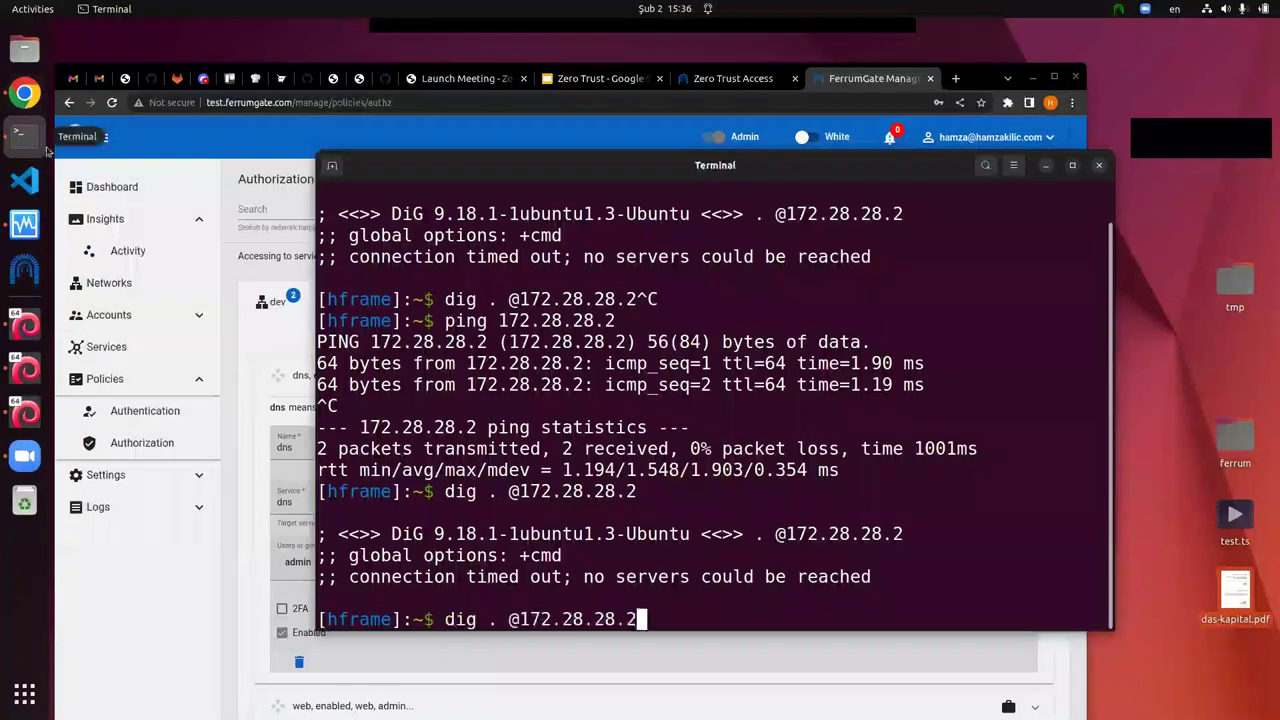
pyautogui.press('Return')
pyautogui.hotkey('ctrl', 'c')
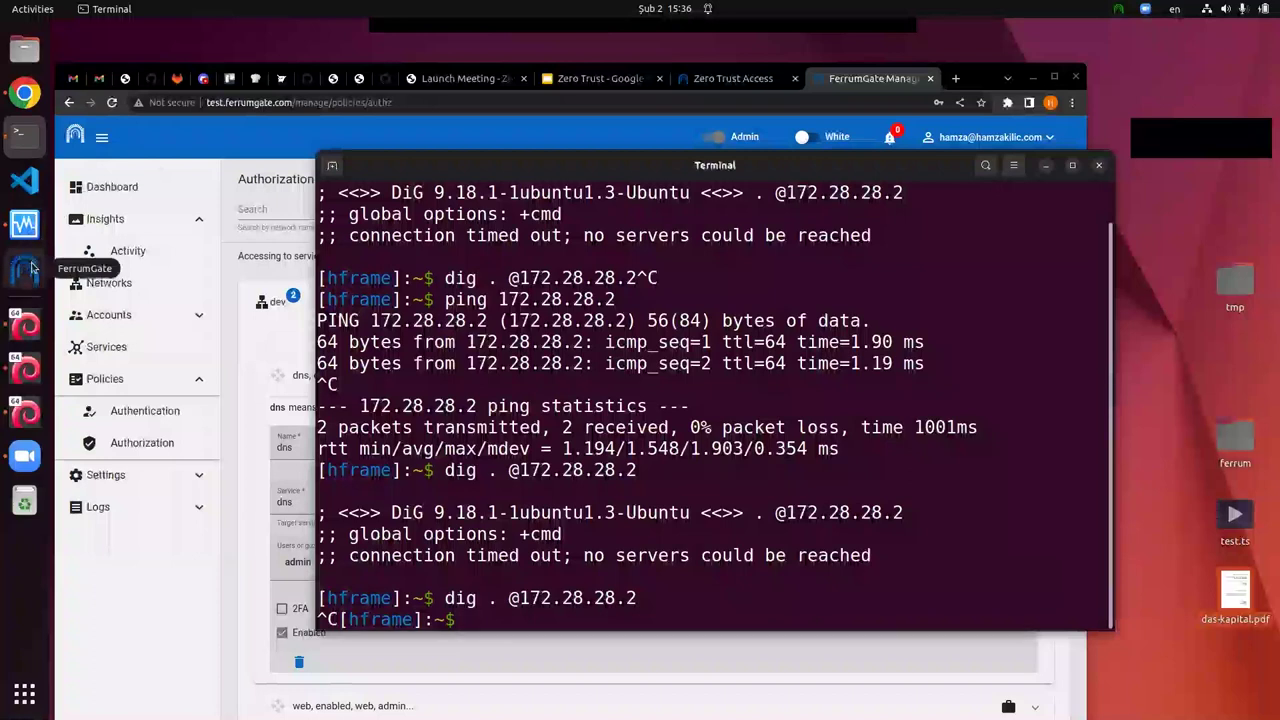
# Step: Log in to the fs1 VirtualBox console as root
pyautogui.click(24, 326)
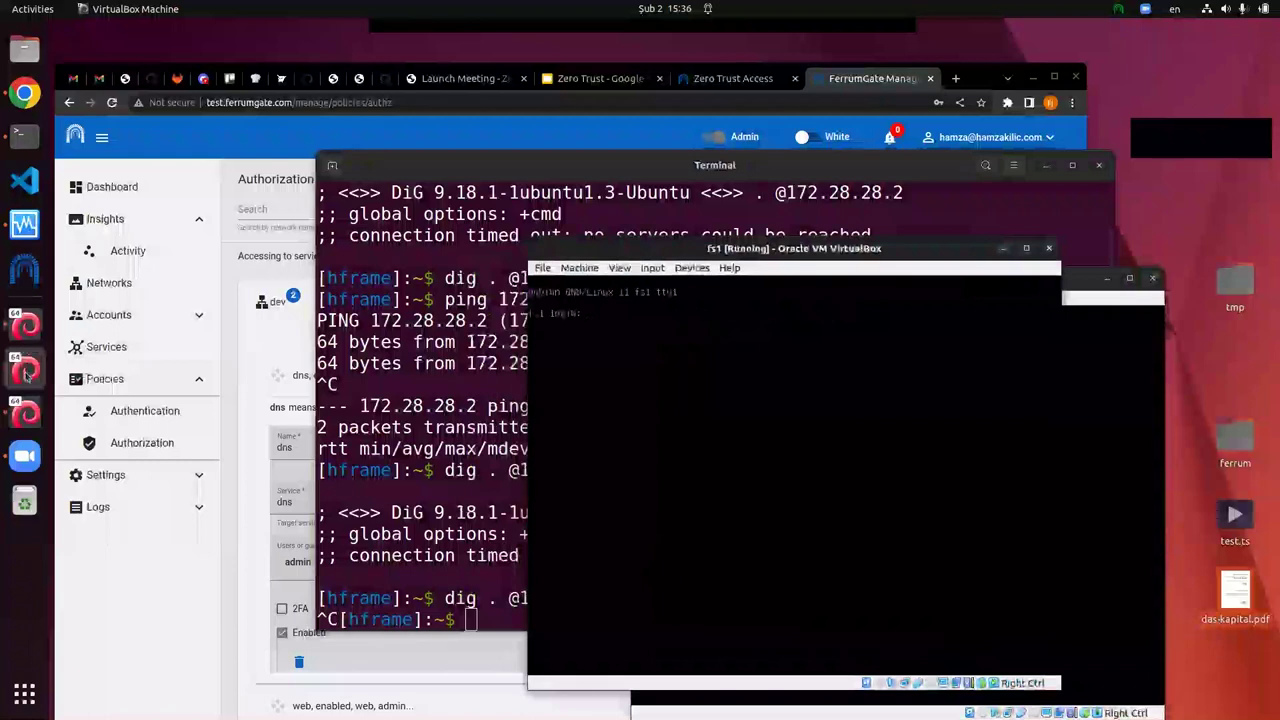
pyautogui.write('root')
pyautogui.press('Return')
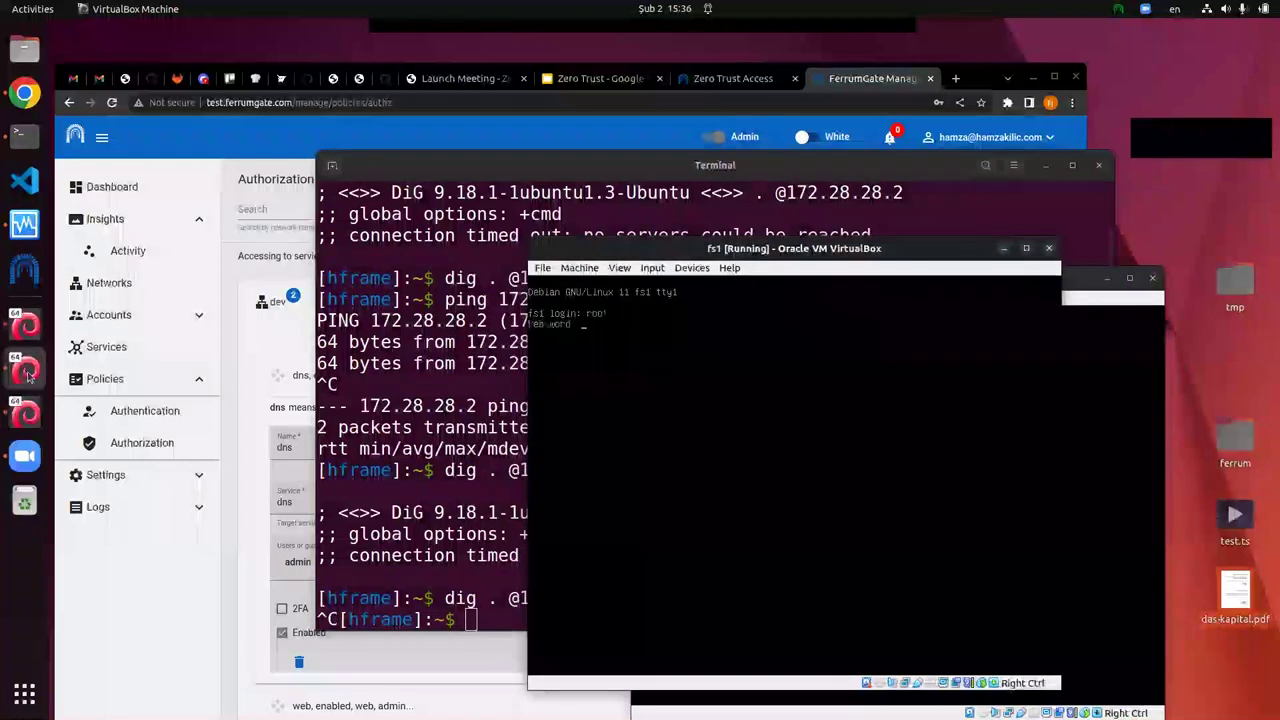
pyautogui.press('Return')
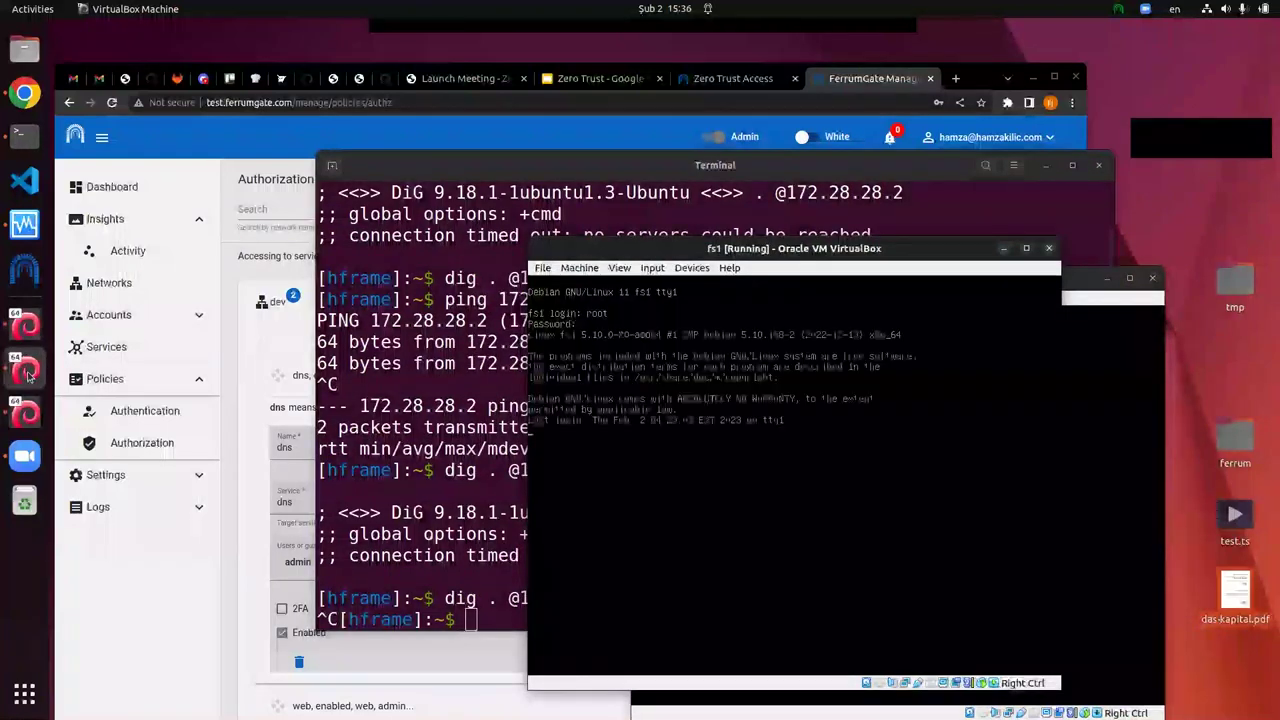
# Step: List fs1's network interface addresses with ip a, paging through the output
pyautogui.write('ip')
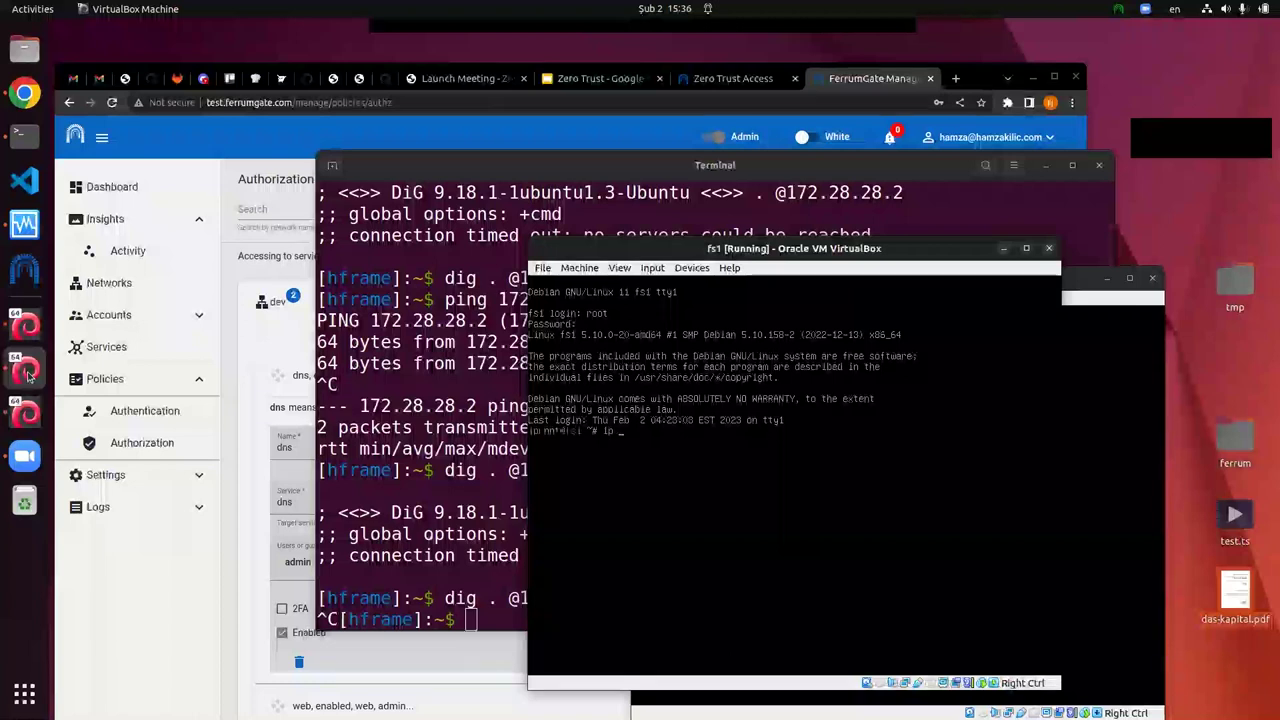
pyautogui.write(' a|more')
pyautogui.press('Return')
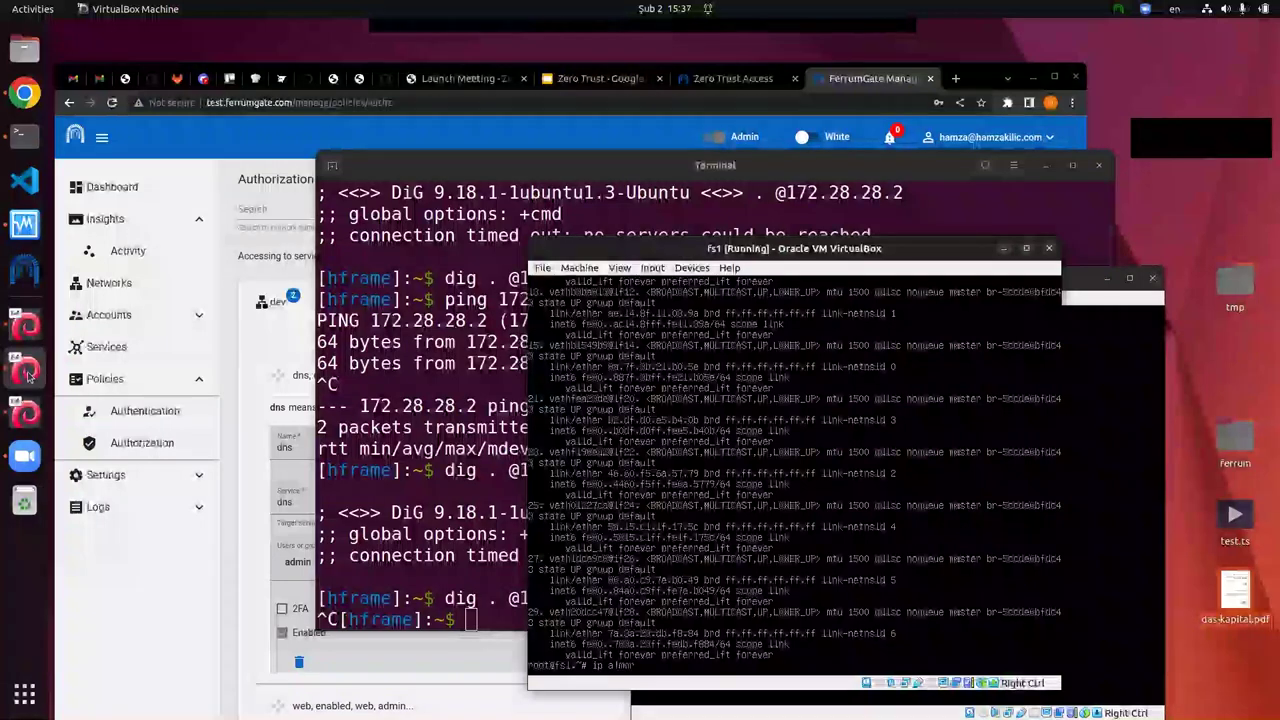
pyautogui.press('Return')
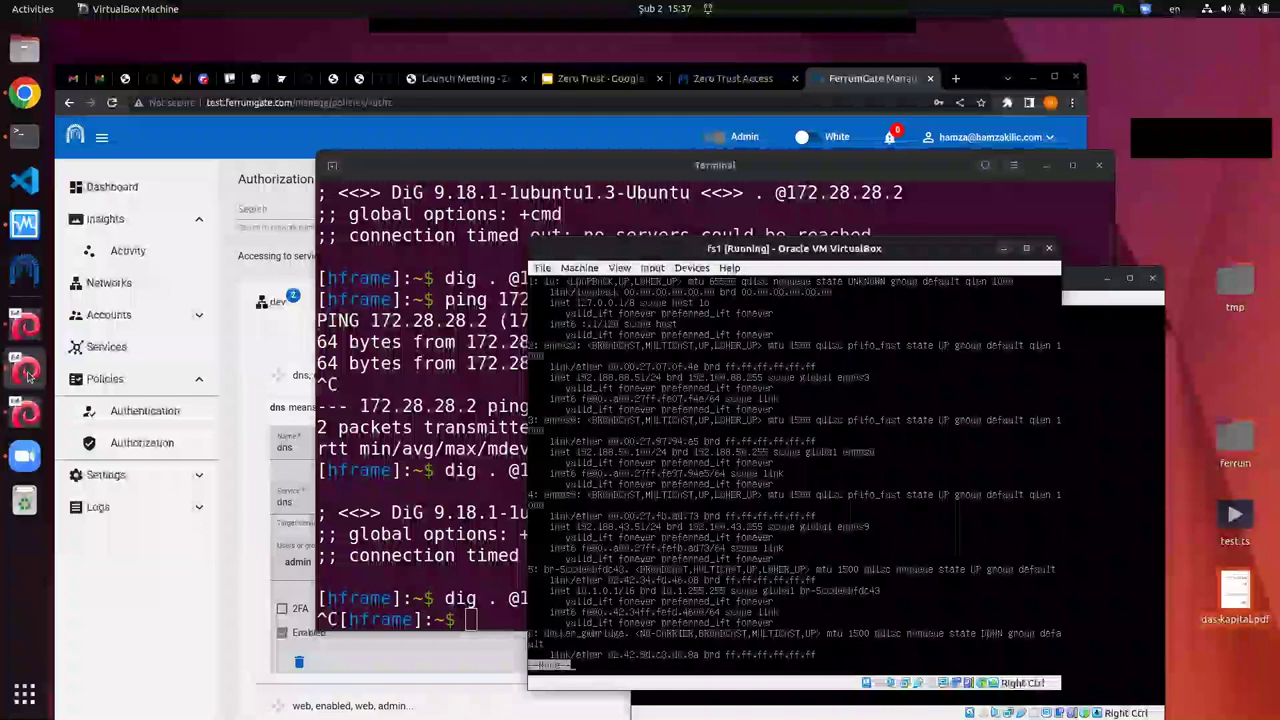
pyautogui.press('q')
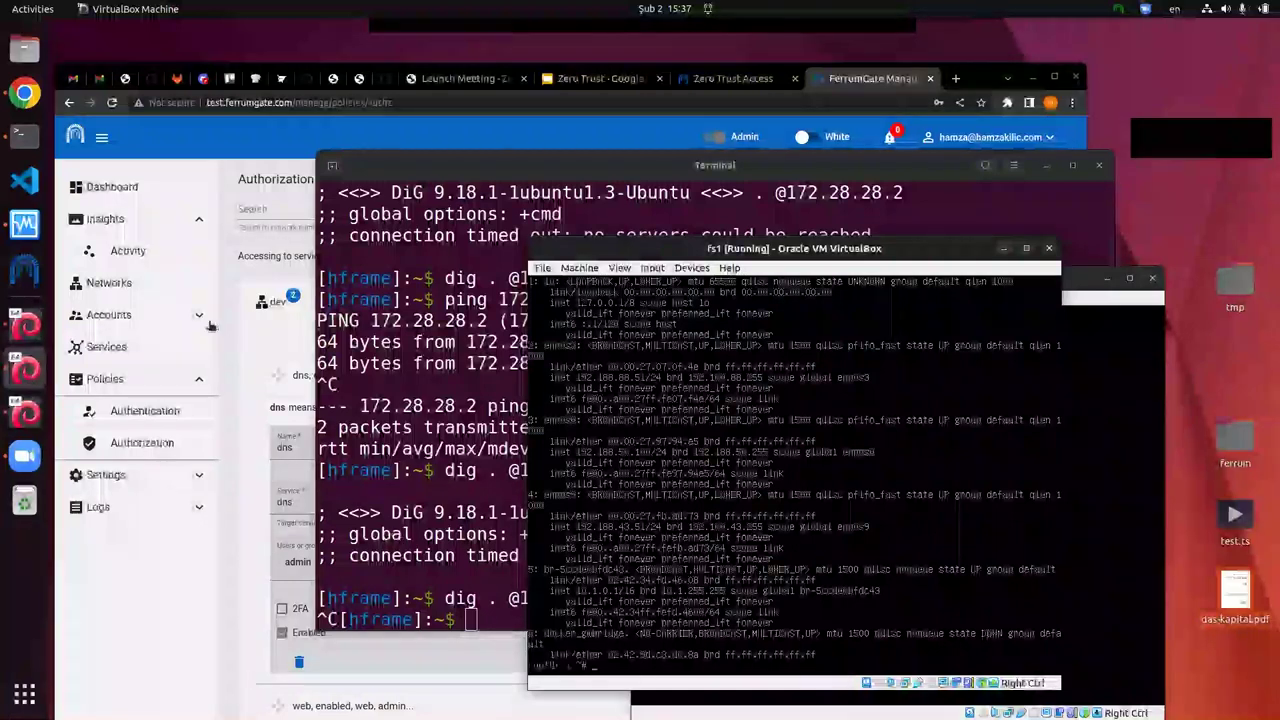
pyautogui.click(263, 362)
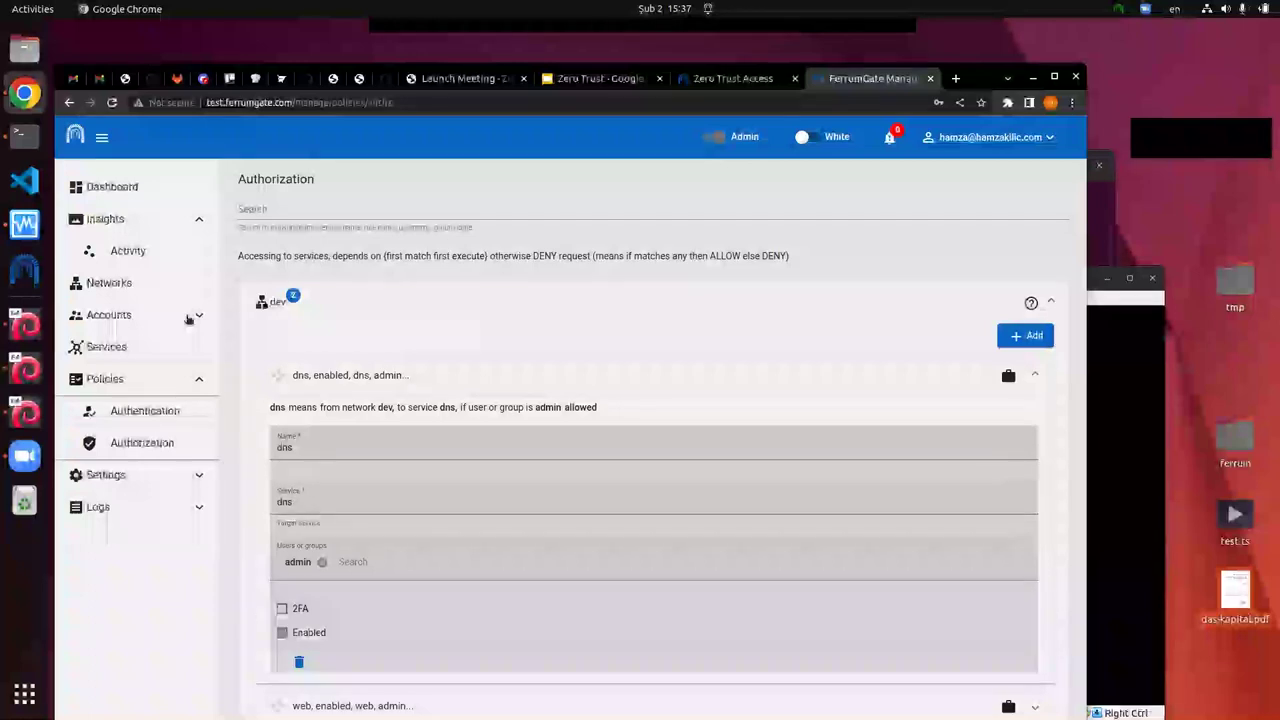
# Step: Sign back in to FerrumGate with the saved admin credentials
pyautogui.click(112, 346)
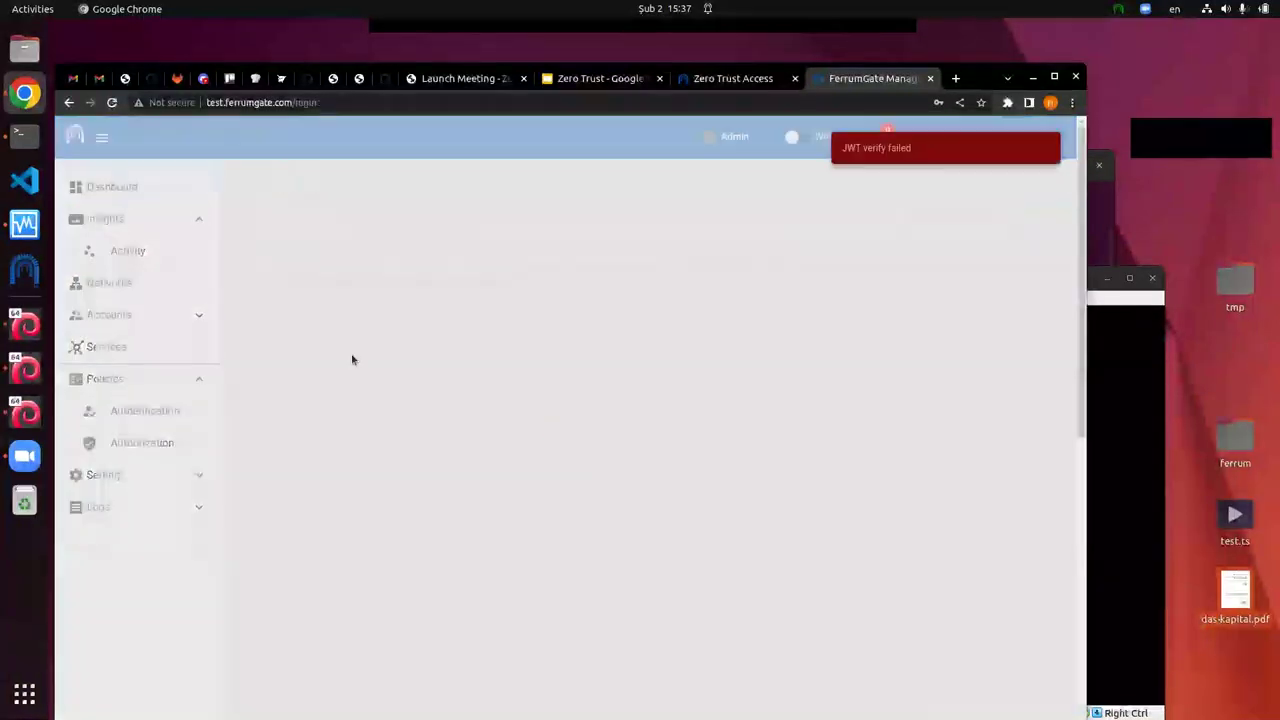
pyautogui.click(540, 316)
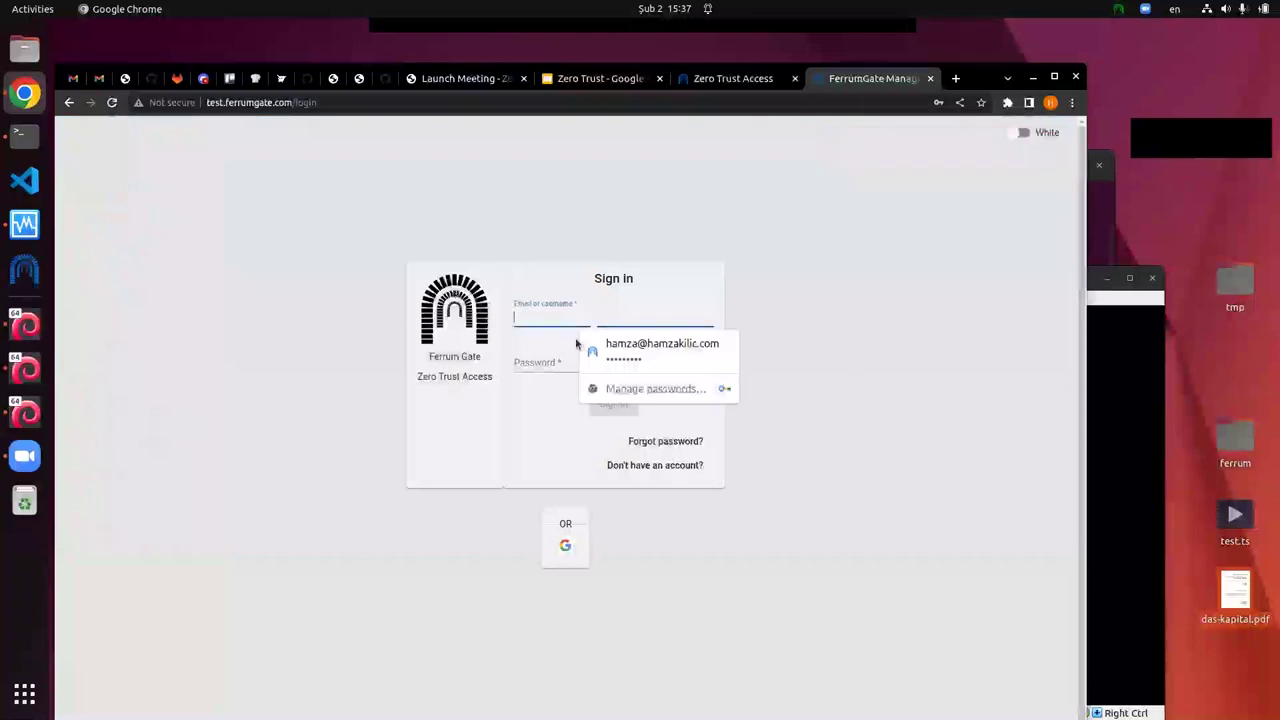
pyautogui.click(606, 341)
pyautogui.click(607, 408)
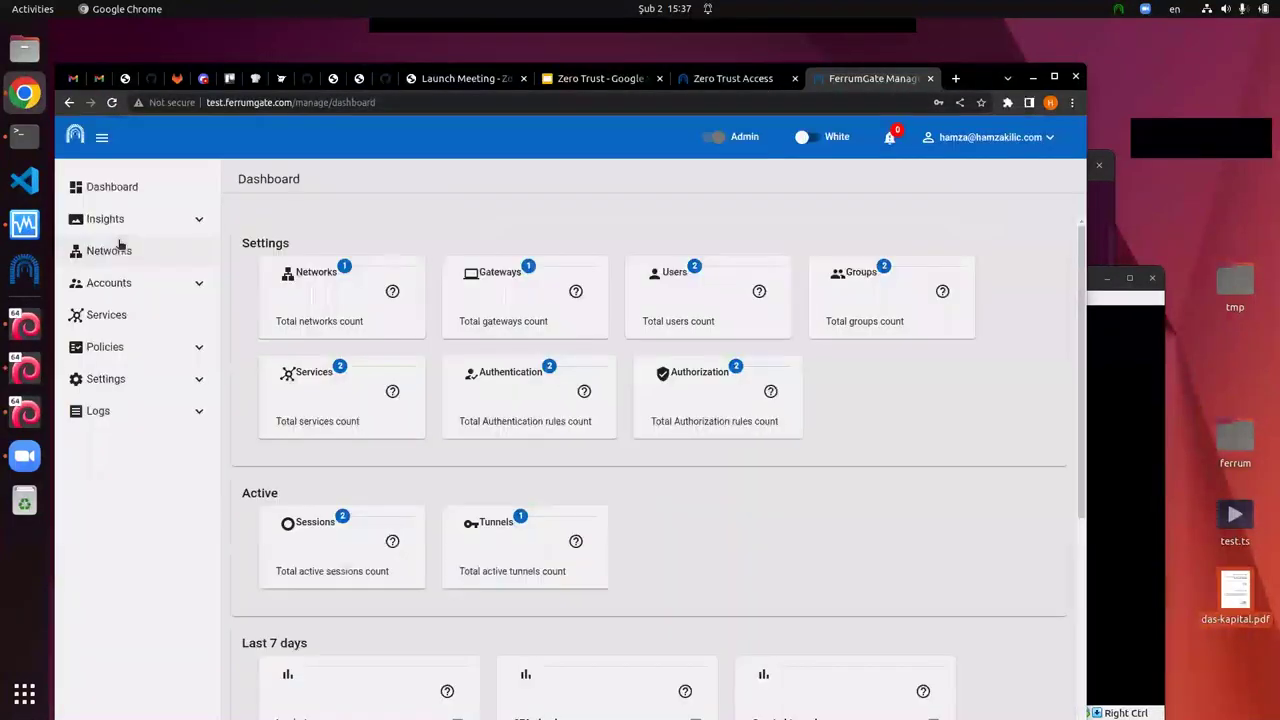
# Step: Change the dns service host from 192.168.56.100 to 192.168.56.150 and confirm saving
pyautogui.click(122, 316)
pyautogui.click(305, 362)
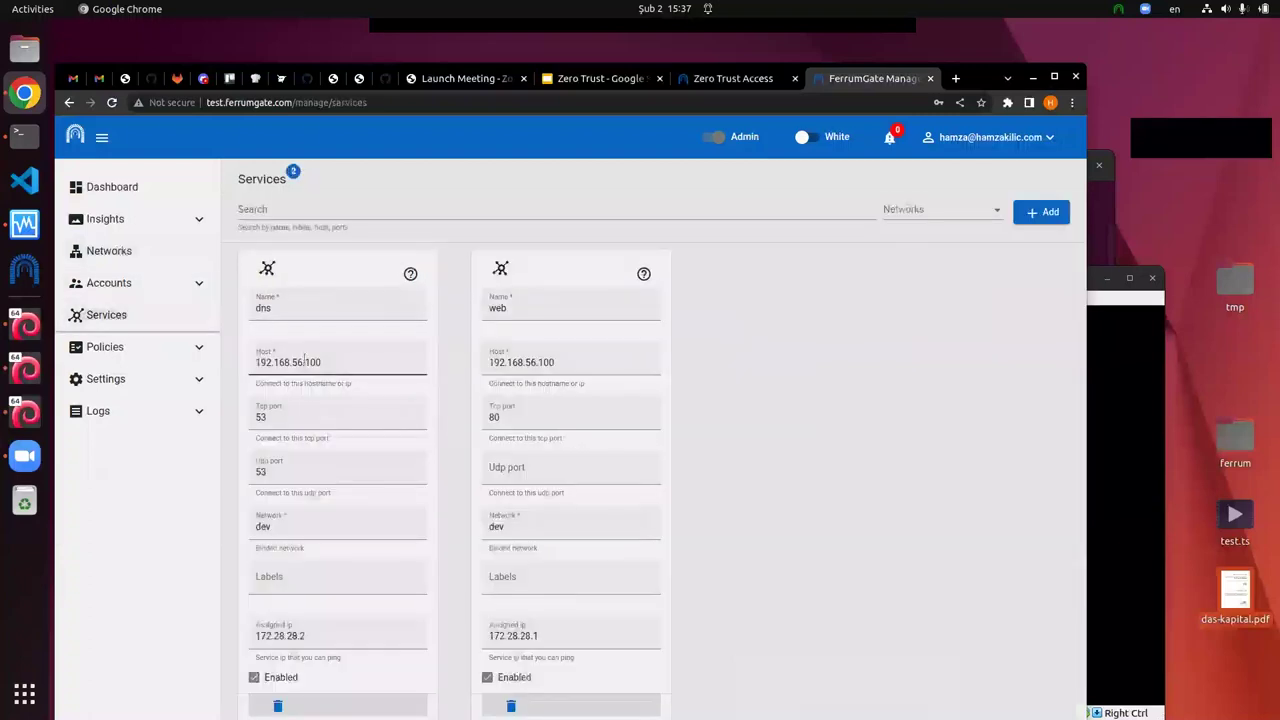
pyautogui.press('BackSpace')
pyautogui.write('5')
pyautogui.click(403, 706)
pyautogui.click(636, 485)
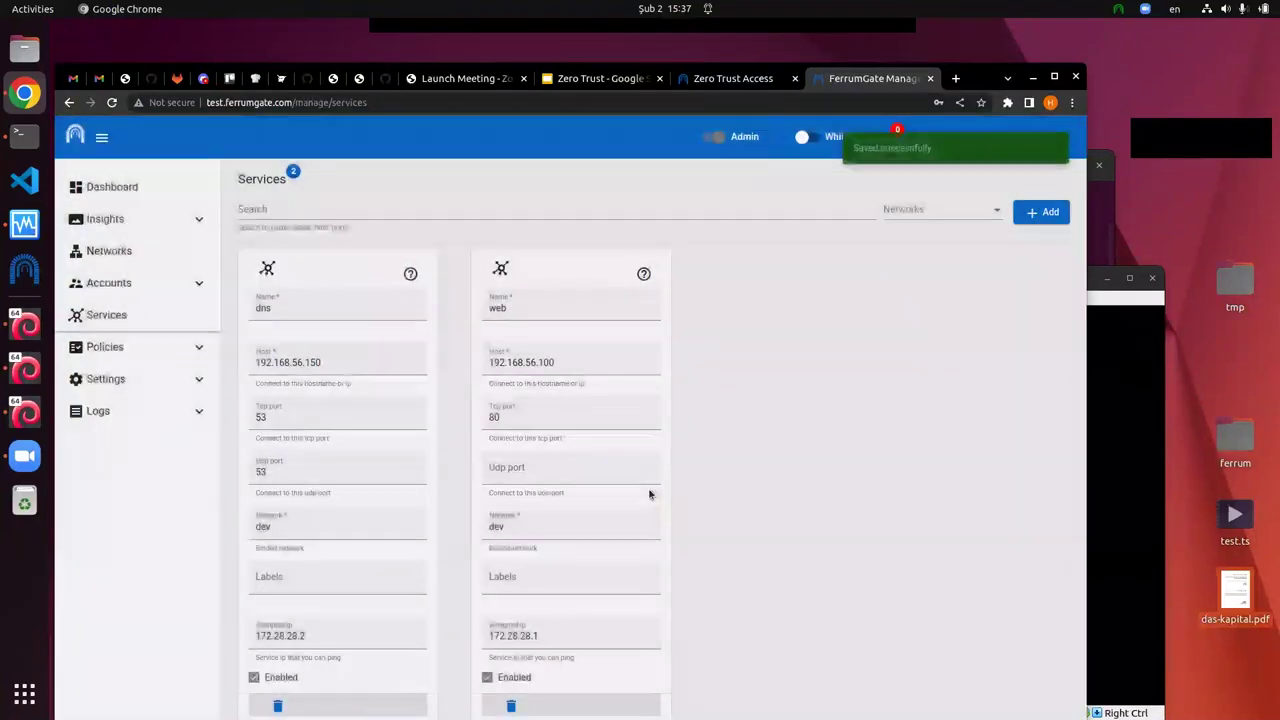
pyautogui.click(38, 148)
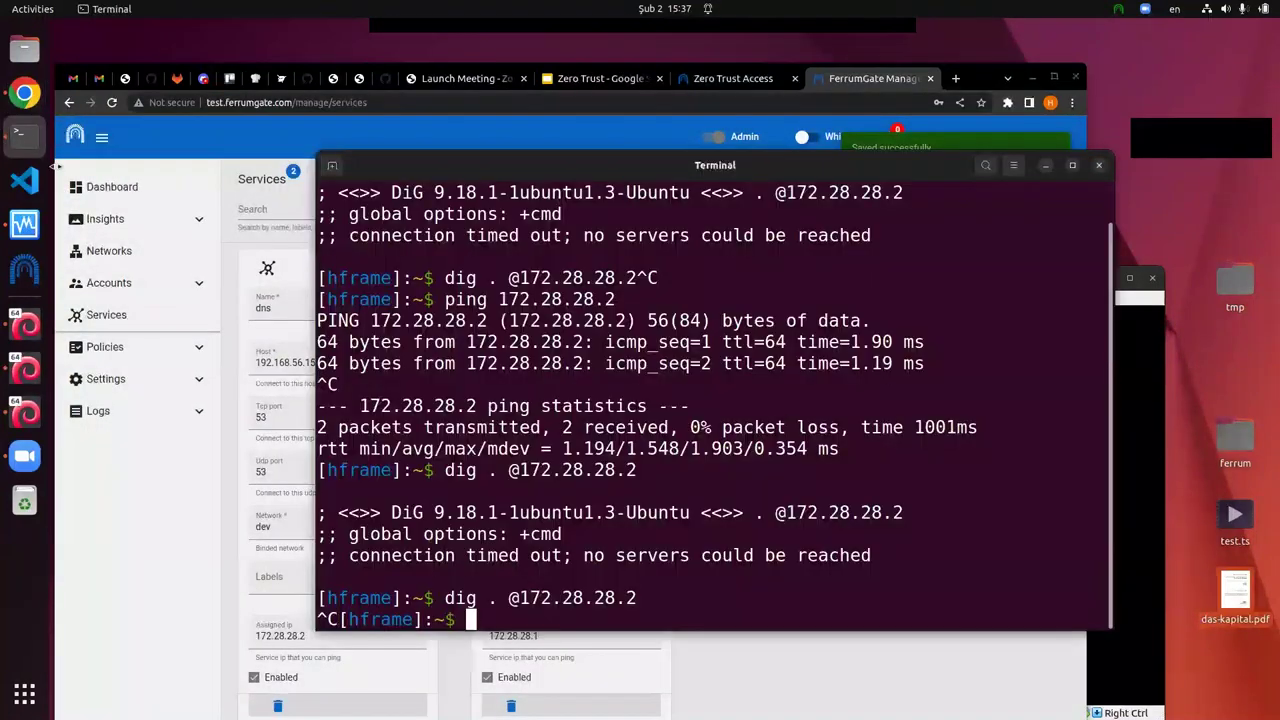
pyautogui.press('Up')
pyautogui.press('Return')
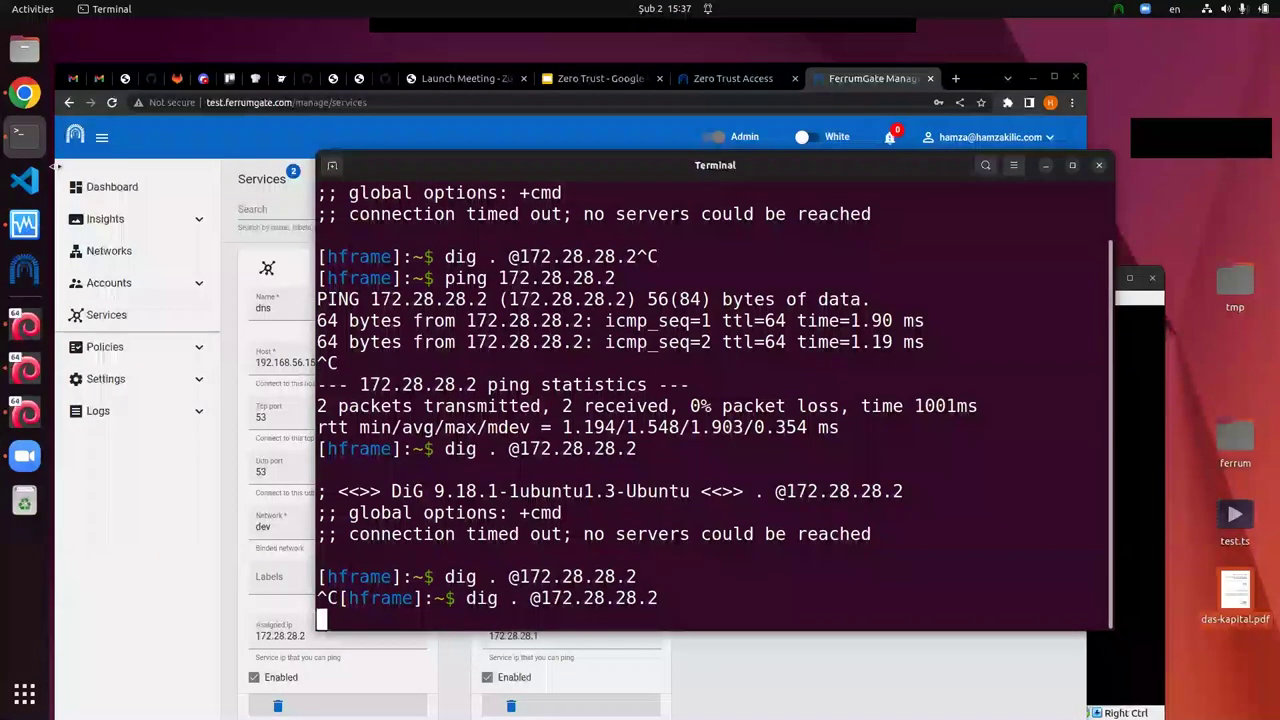
pyautogui.hotkey('ctrl', 'c')
pyautogui.press('Up')
pyautogui.press('Return')
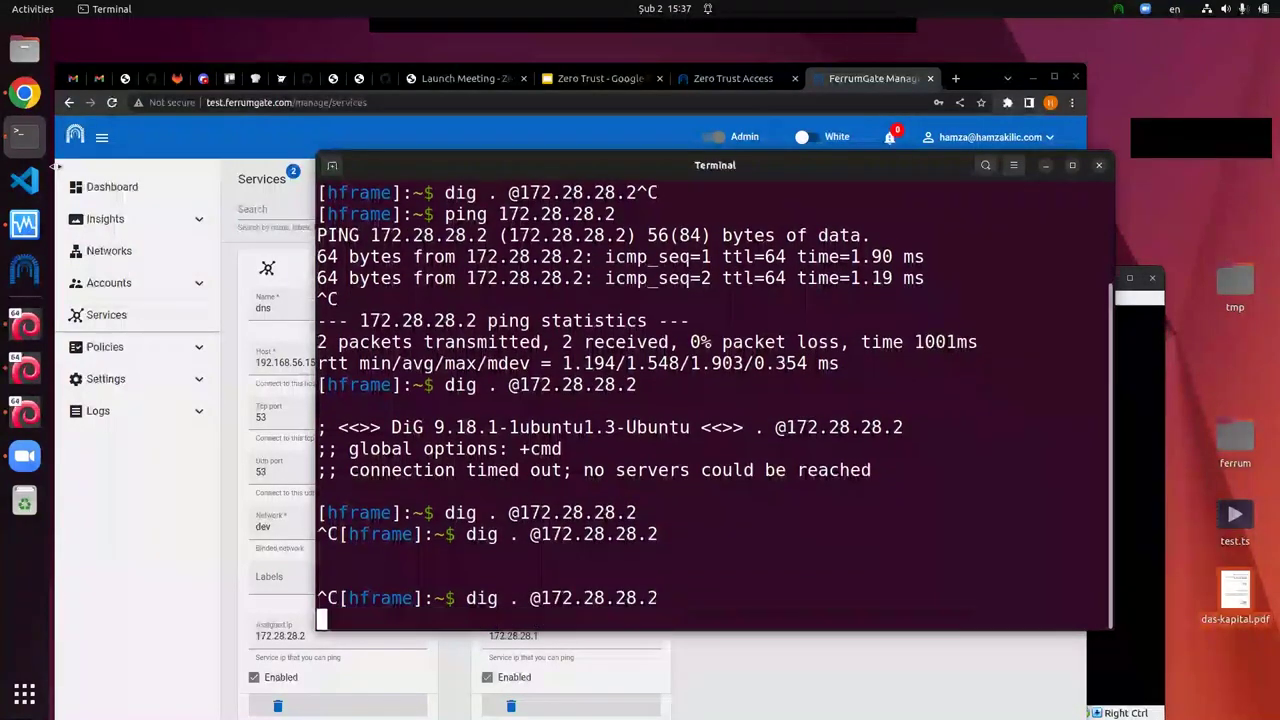
pyautogui.hotkey('ctrl', 'c')
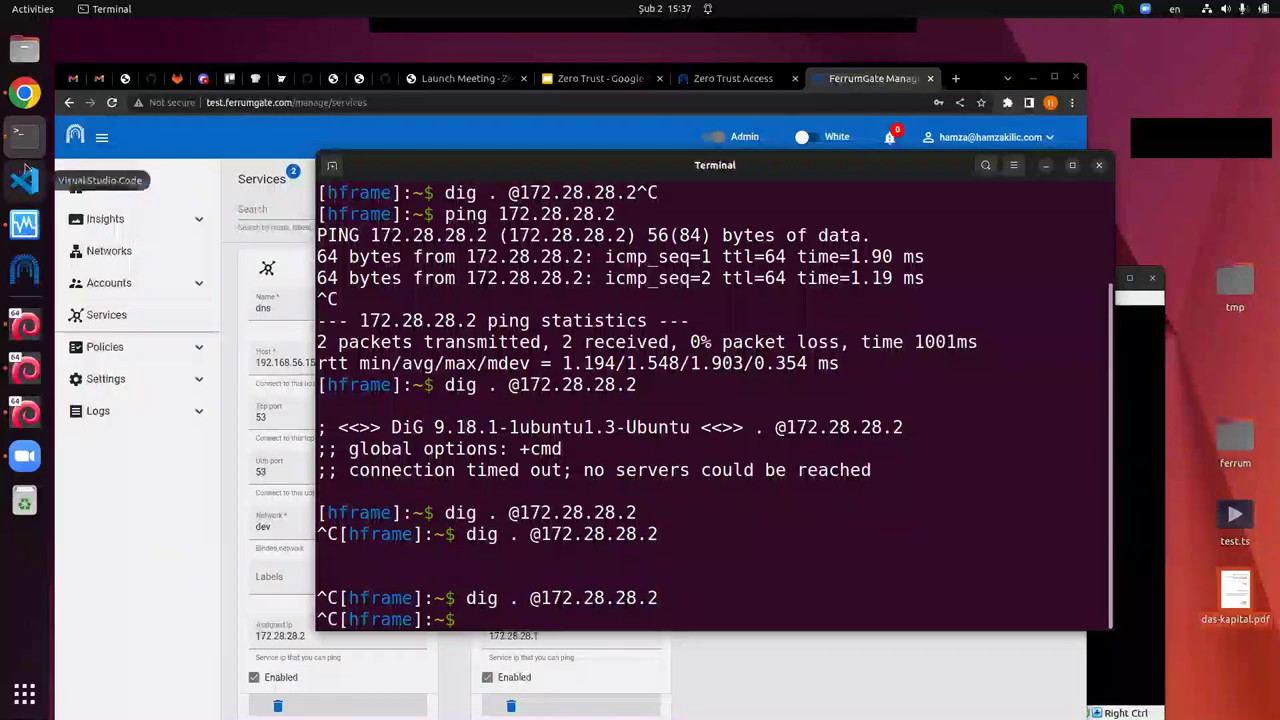
# Step: Move the Terminal aside and repeat the dig query until it answers SERVFAIL
pyautogui.moveTo(392, 165); pyautogui.dragTo(464, 103)
pyautogui.press('Up')
pyautogui.press('Return')
pyautogui.press('Up')
pyautogui.press('Return')
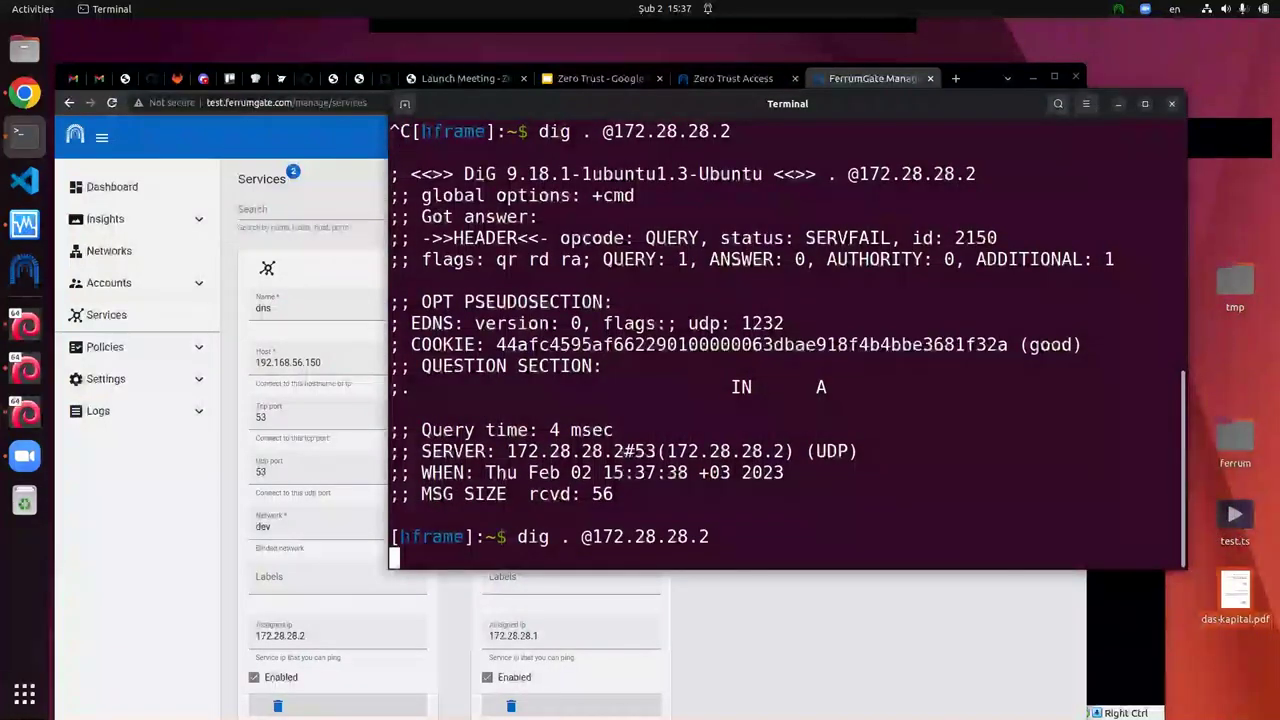
pyautogui.hotkey('ctrl', 'c')
pyautogui.press('Up')
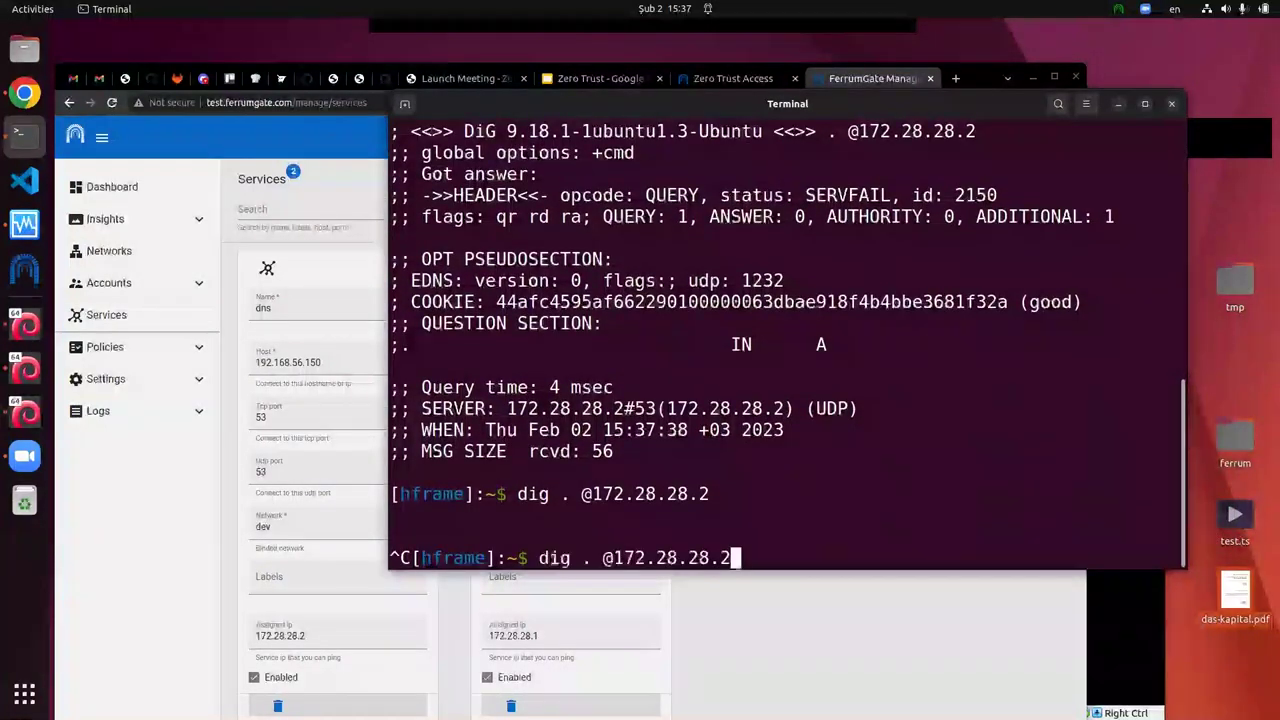
pyautogui.hotkey('ctrl', 'c')
pyautogui.press('Up')
pyautogui.press('Return')
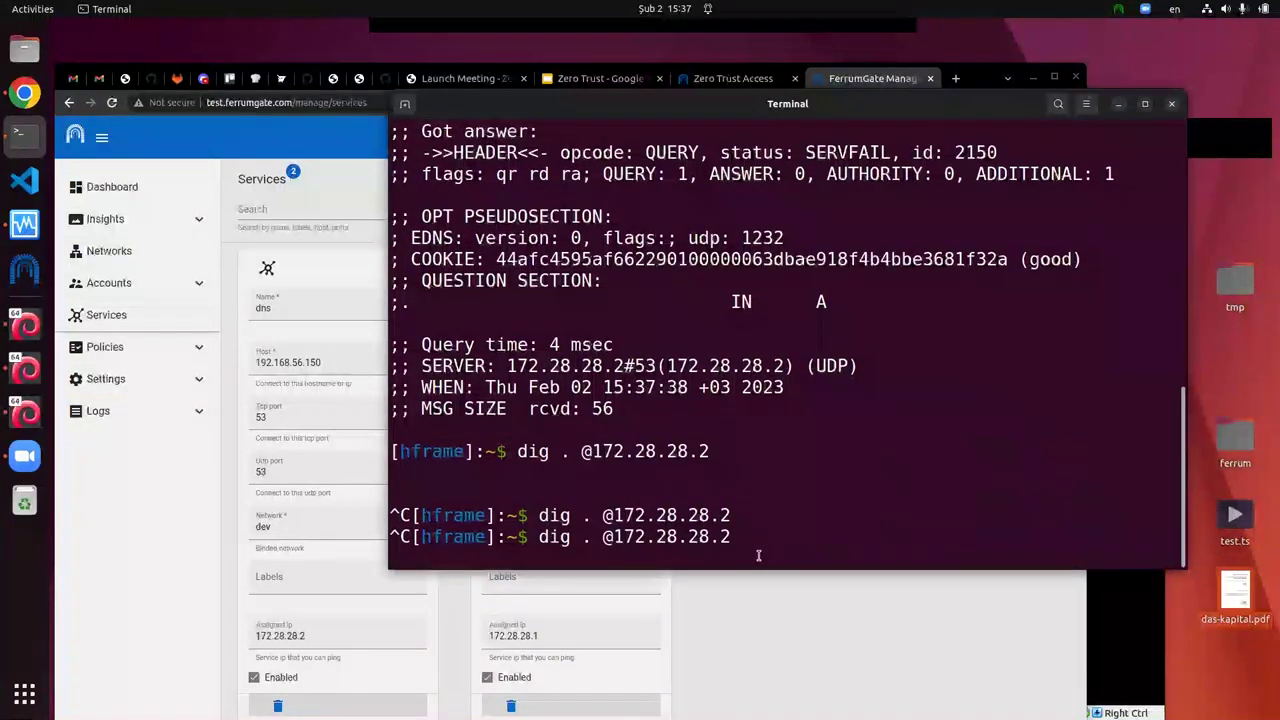
pyautogui.hotkey('ctrl', 'c')
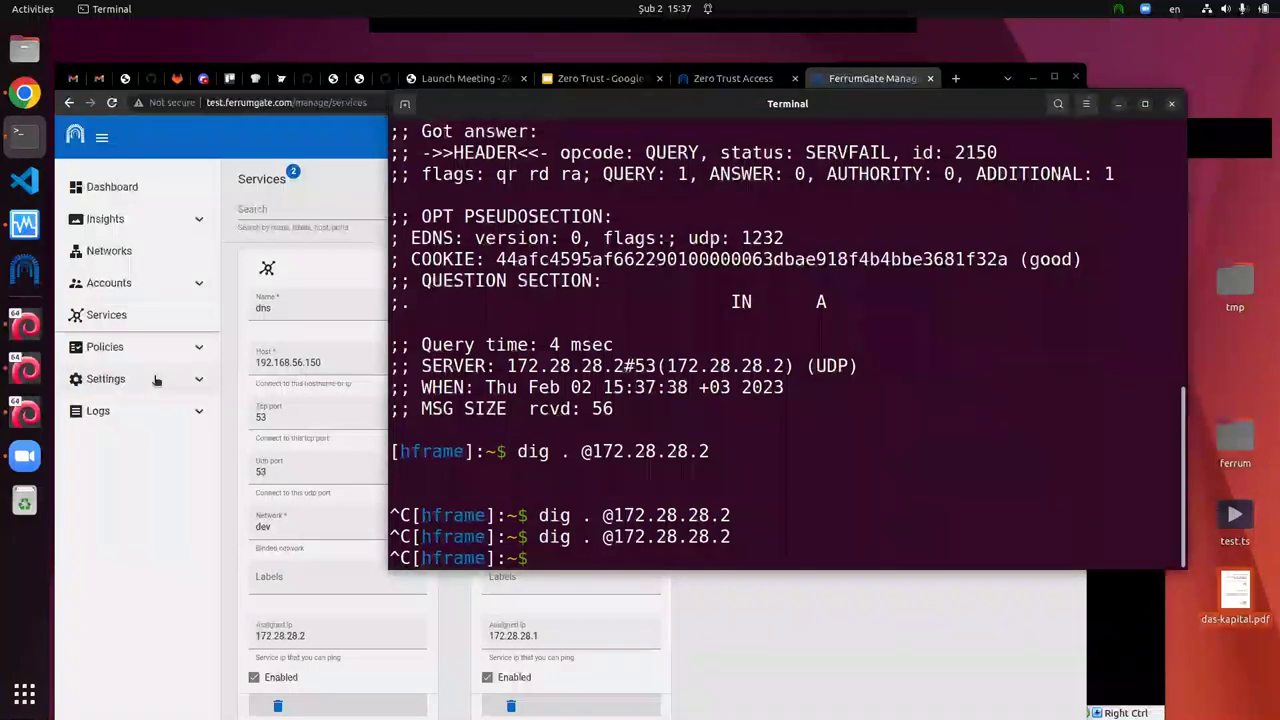
pyautogui.click(176, 356)
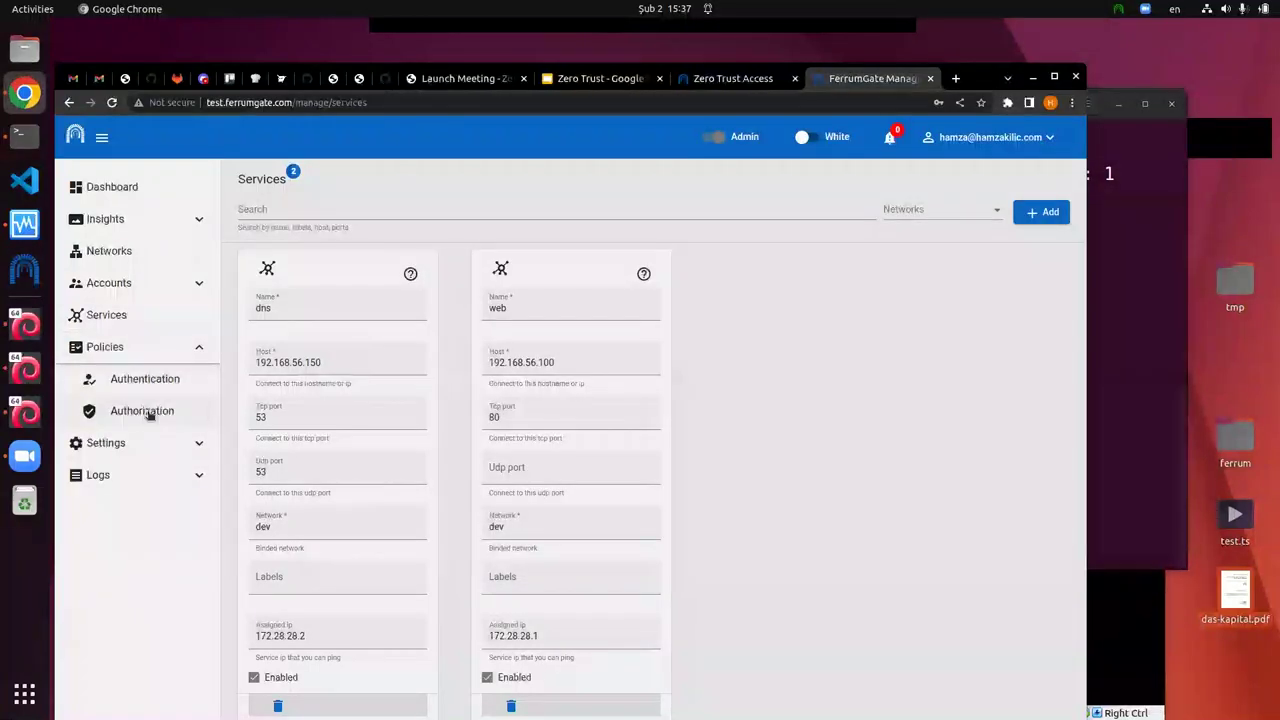
# Step: Open Authorization policies and expand the dev network's dns rule allowing the admin group
pyautogui.click(148, 411)
pyautogui.click(466, 308)
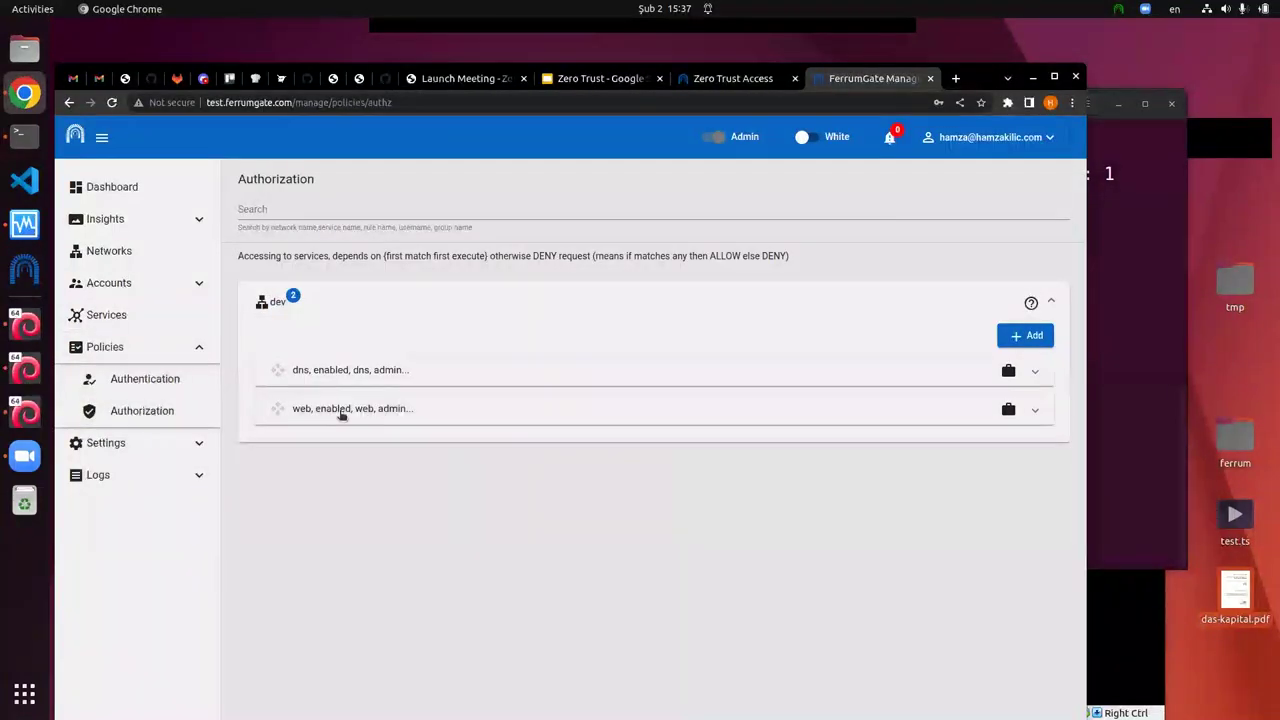
pyautogui.click(409, 372)
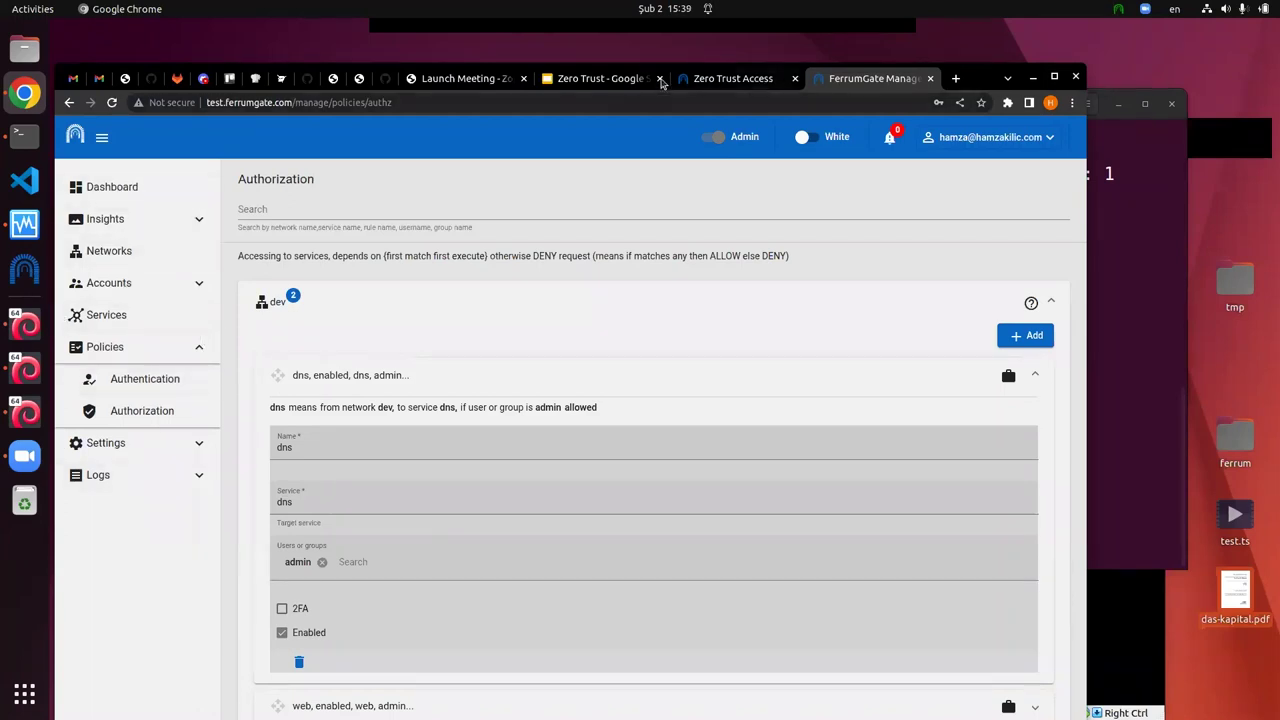
# Step: Step through Micro segmentation, Least privilege access and the Ferrum Gate diagram to the PAM slide
pyautogui.click(591, 78)
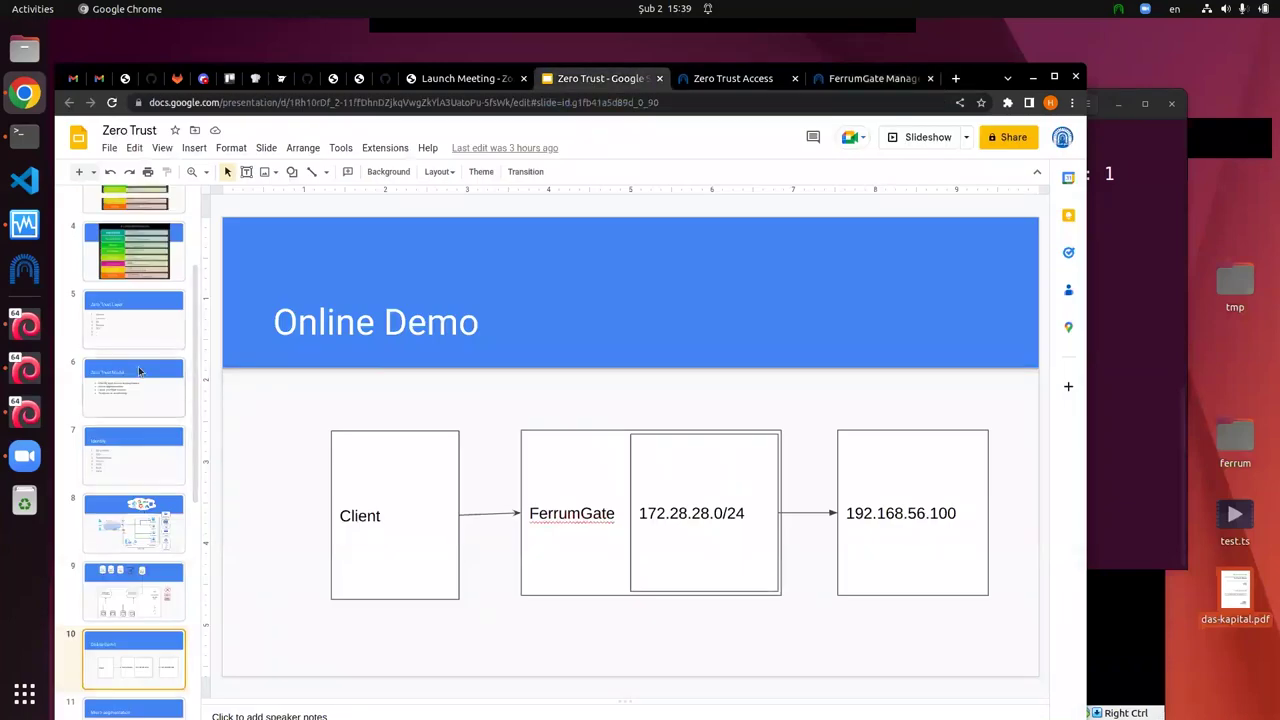
pyautogui.scroll(-5, 115, 490)
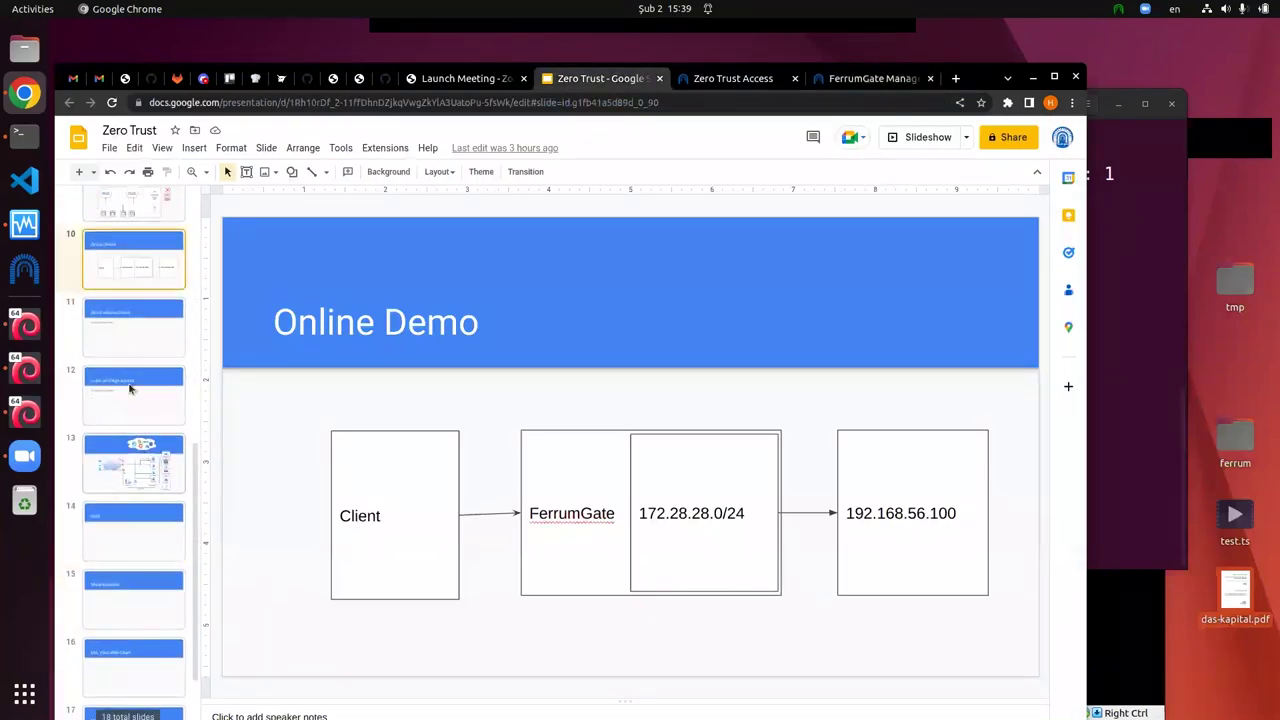
pyautogui.click(138, 309)
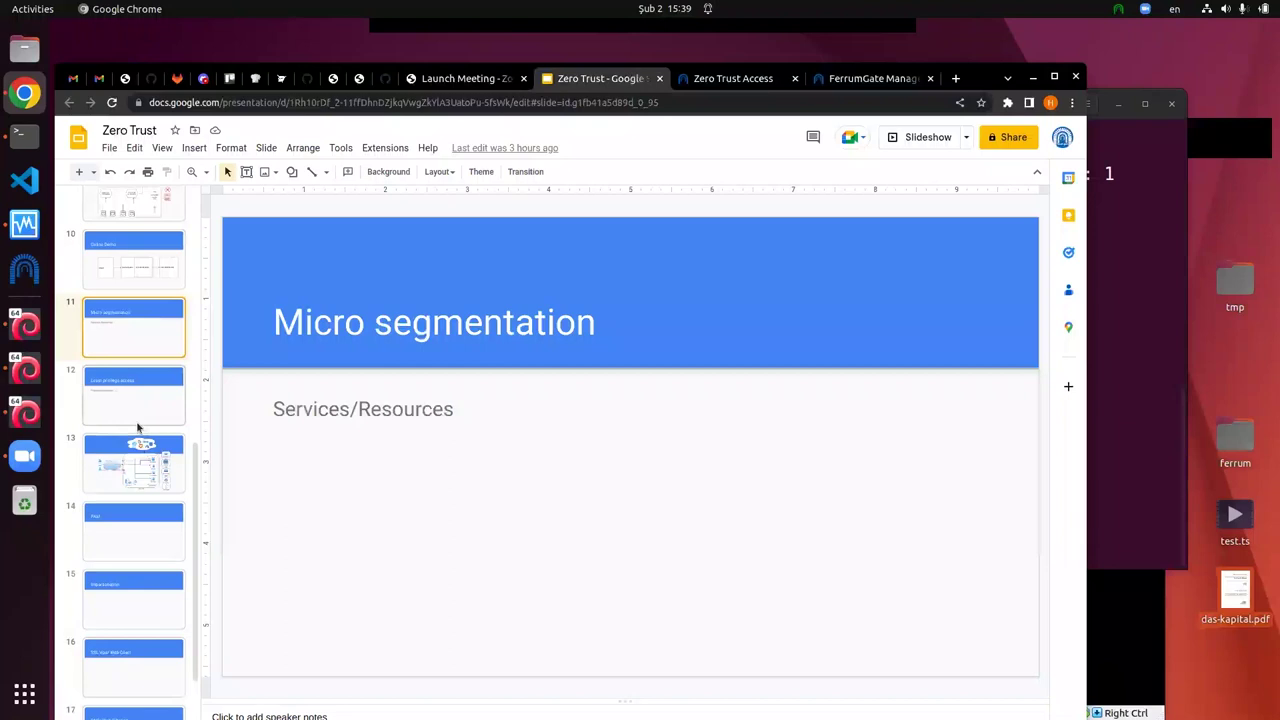
pyautogui.click(147, 400)
pyautogui.click(138, 445)
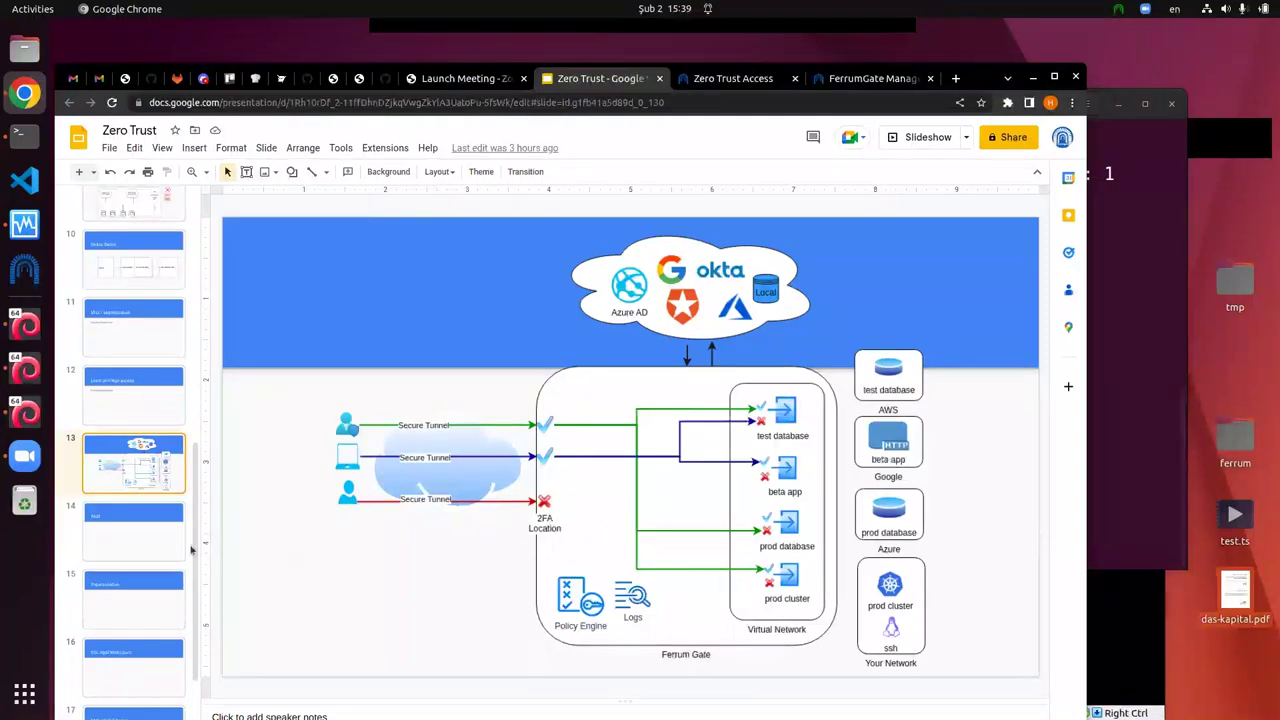
pyautogui.click(106, 529)
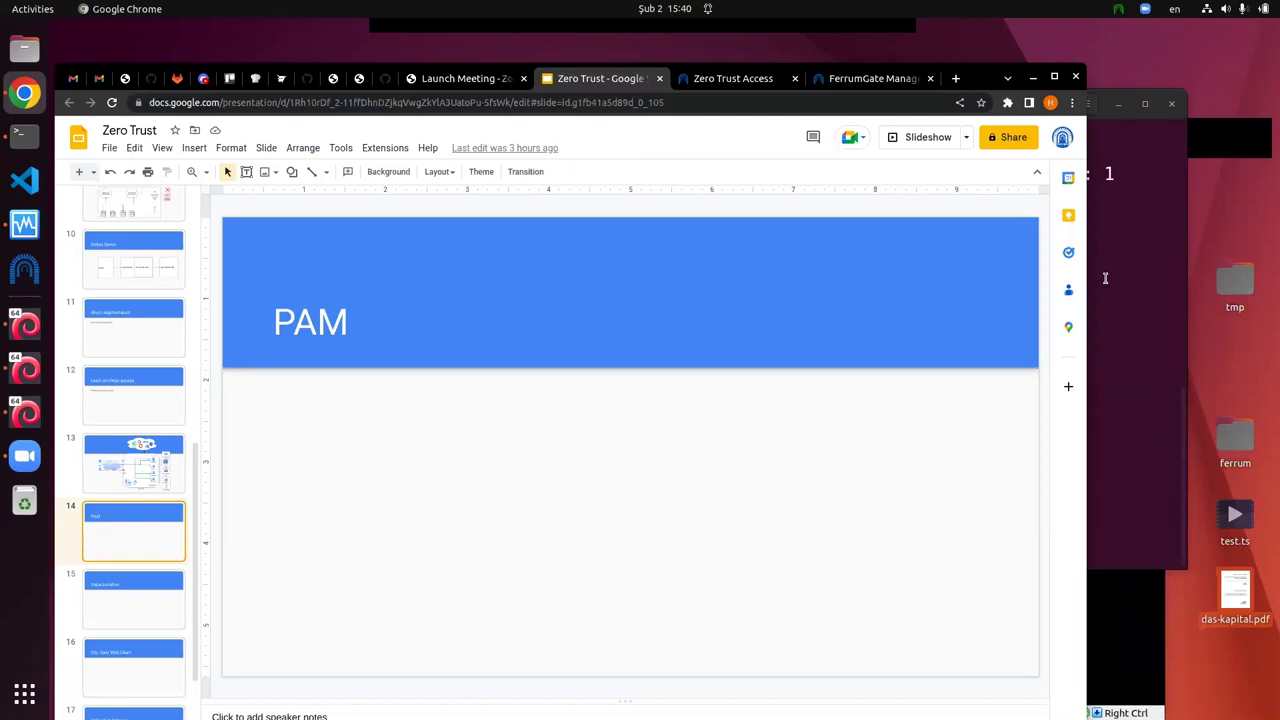
# Step: Type 'ssh 172.28.28.3' at the Terminal prompt without running it
pyautogui.click(1124, 351)
pyautogui.write('ssh')
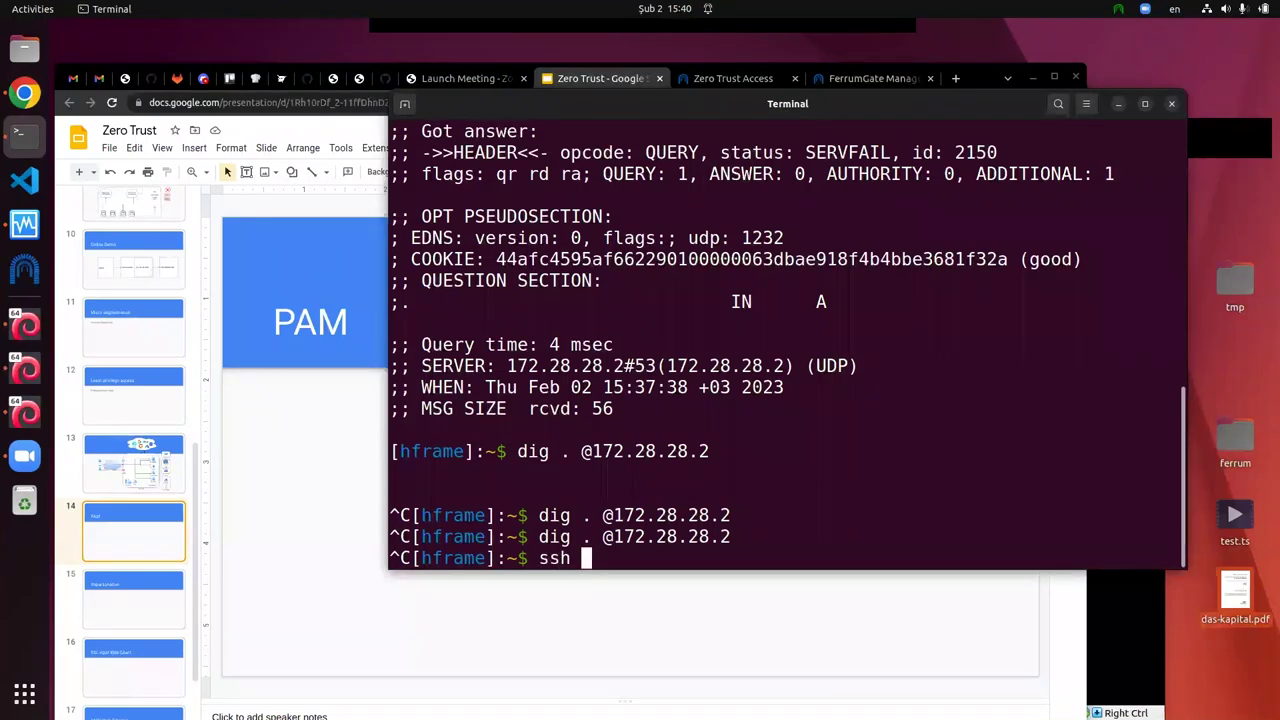
pyautogui.write('17')
pyautogui.press('BackSpace')
pyautogui.write('72.28.28.3')
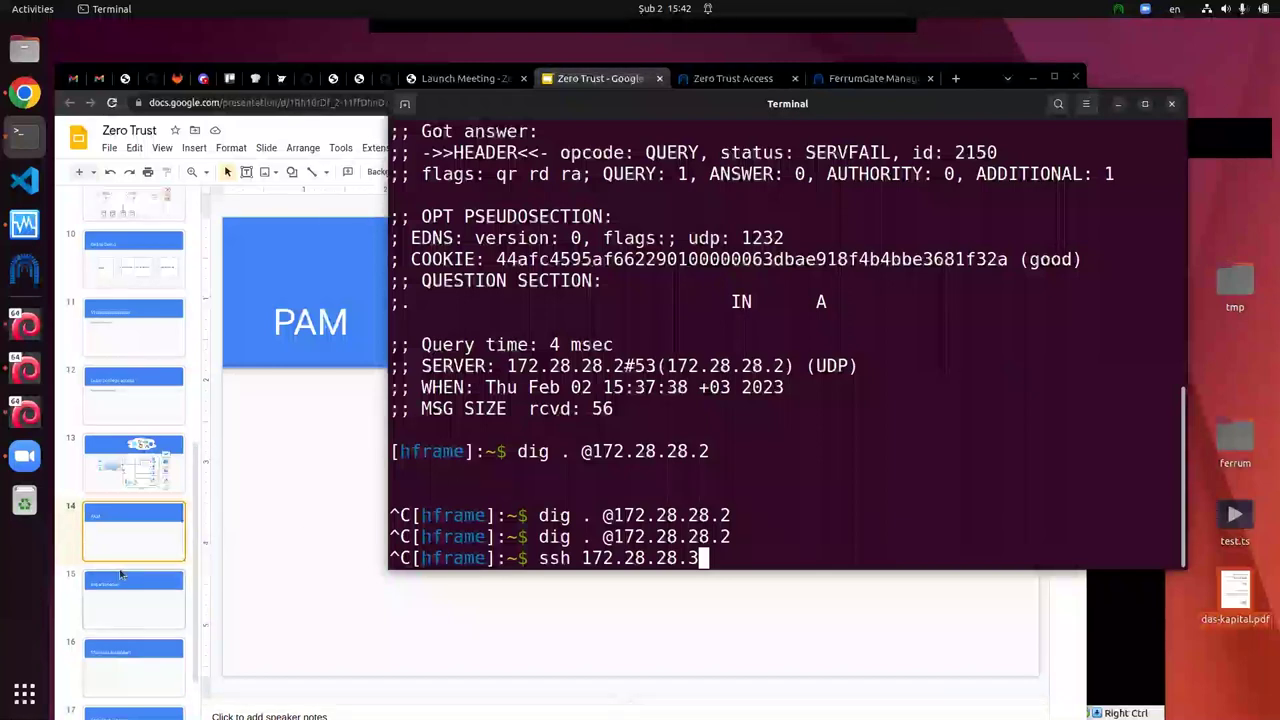
pyautogui.scroll(-2, 122, 574)
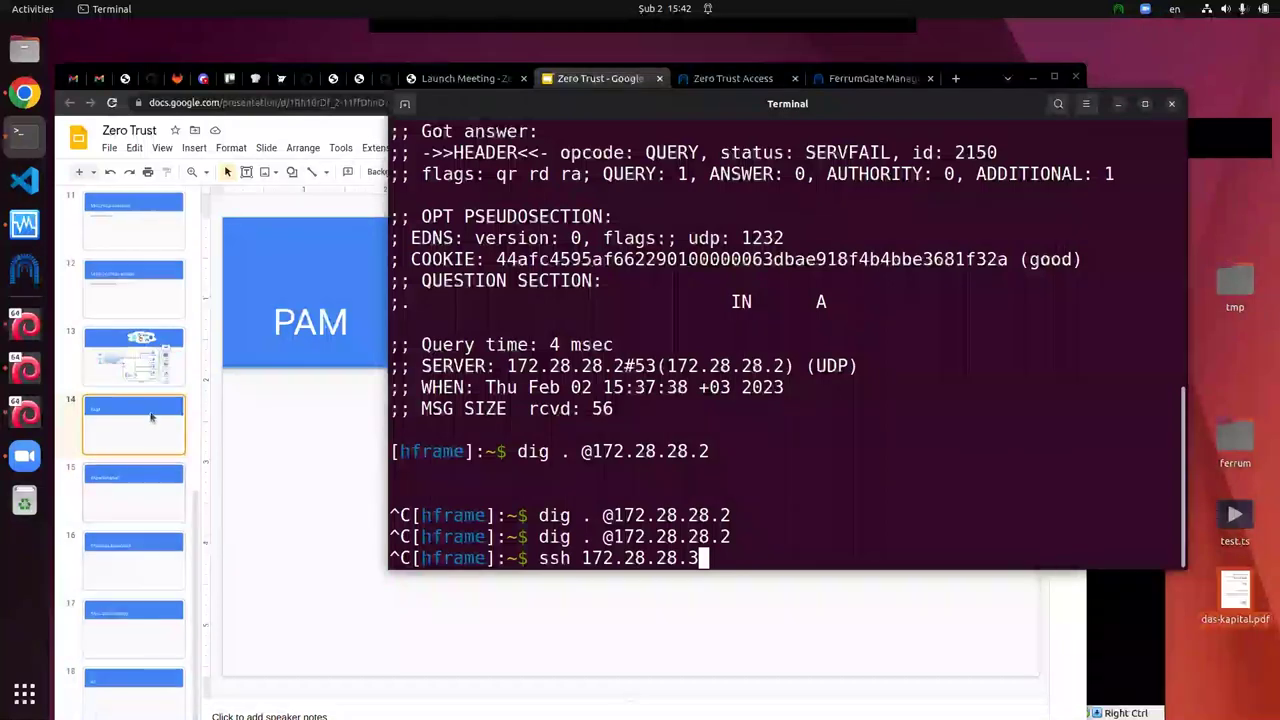
# Step: Advance the Zero Trust deck to the Impersonation and SSL Vpn/ Web Client slides
pyautogui.click(146, 436)
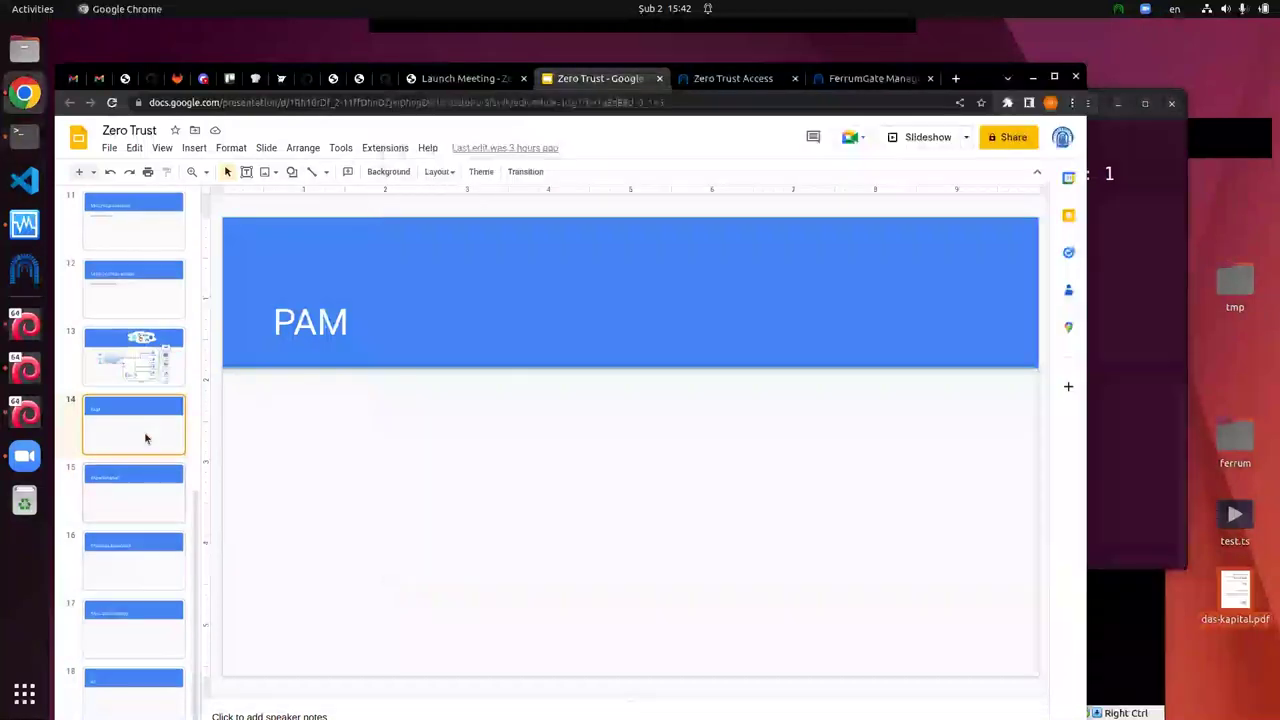
pyautogui.click(116, 505)
pyautogui.click(135, 577)
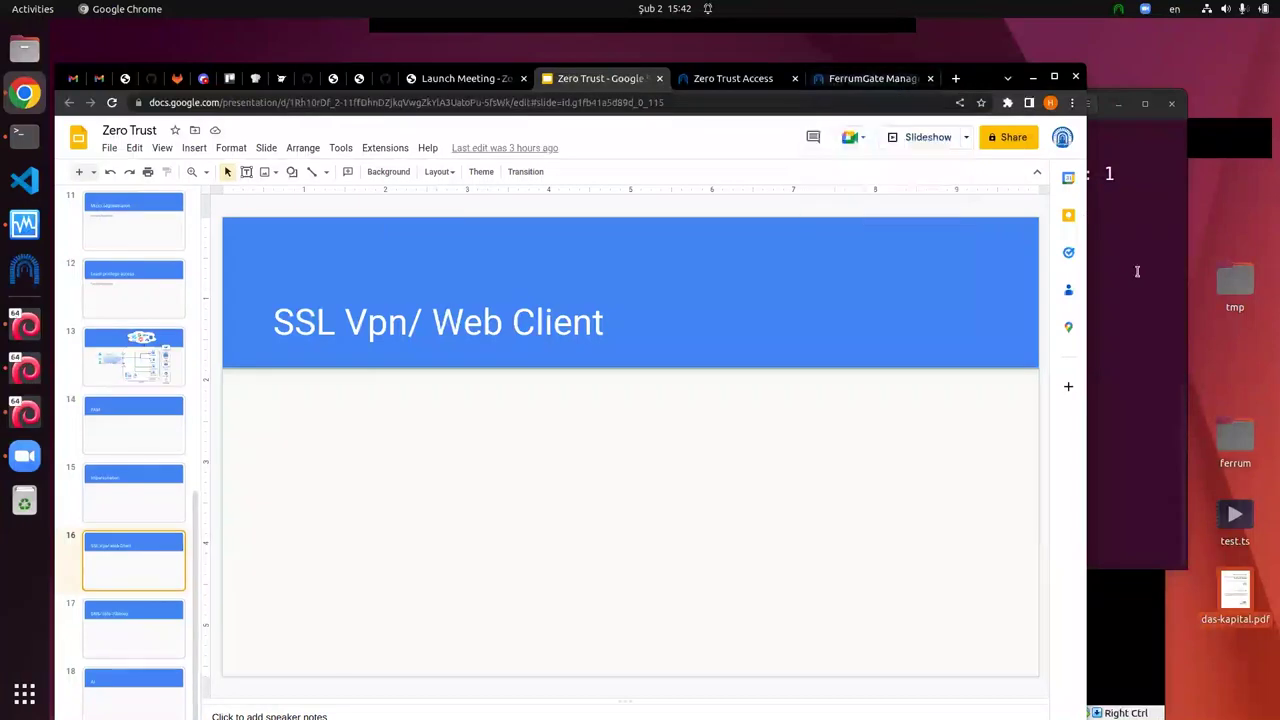
# Step: Check the FerrumGate client menu, go to the AI slide, then raise FerrumGate's policies page
pyautogui.click(1119, 10)
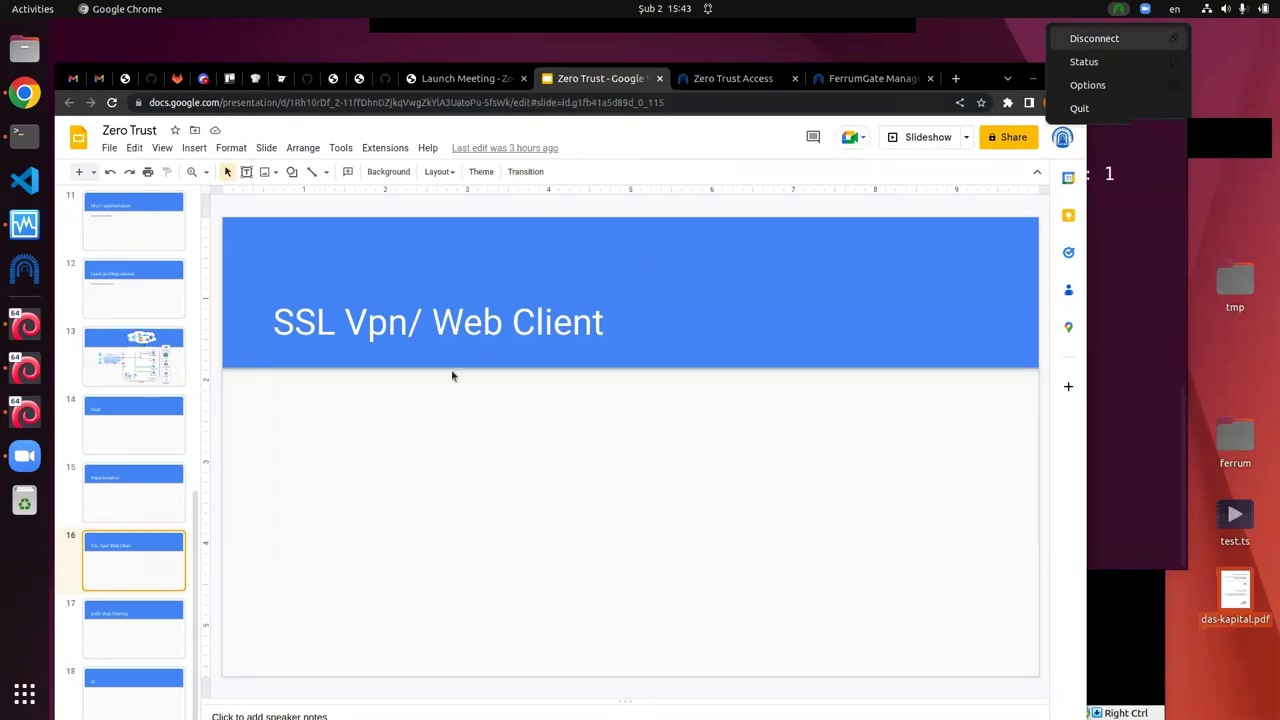
pyautogui.click(152, 640)
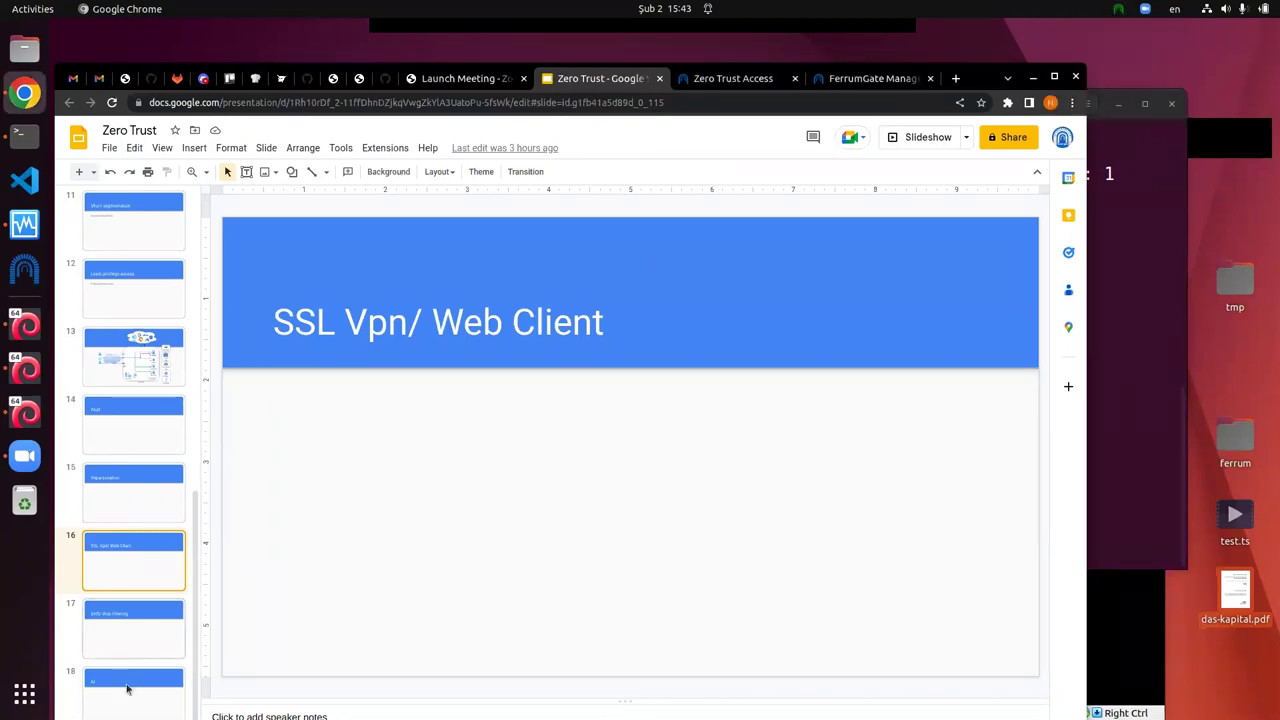
pyautogui.click(130, 690)
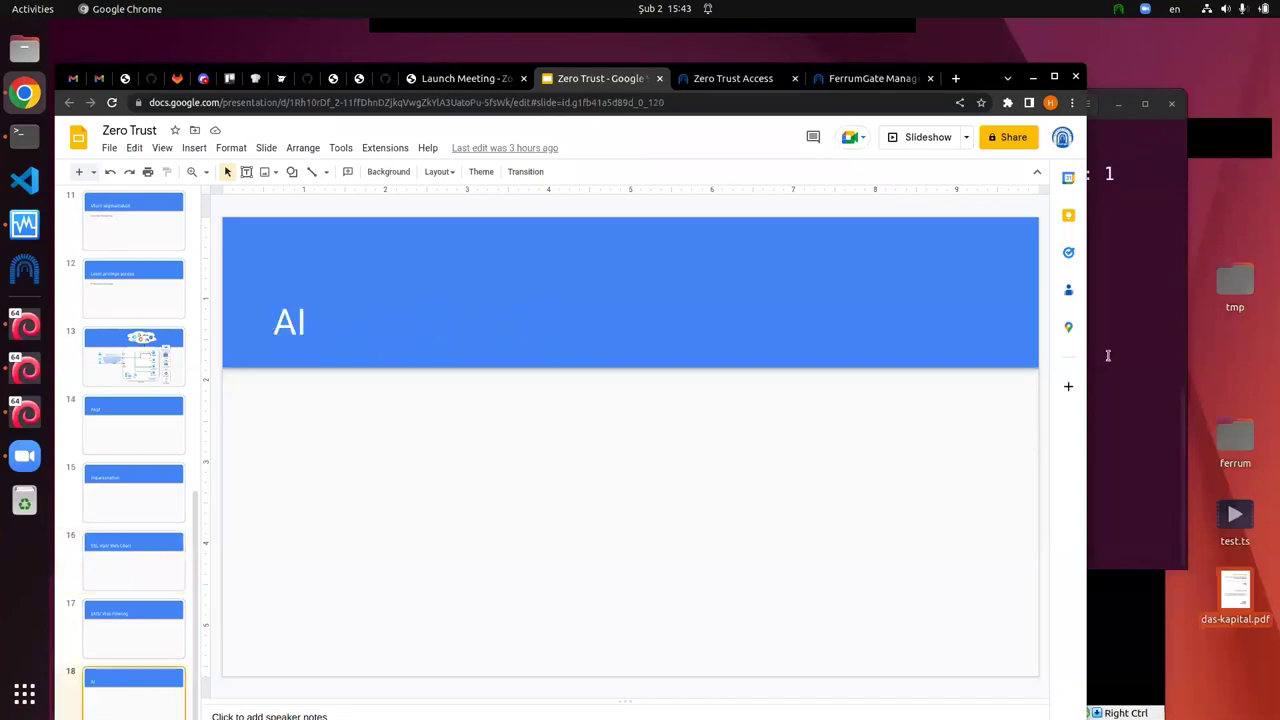
pyautogui.click(1133, 314)
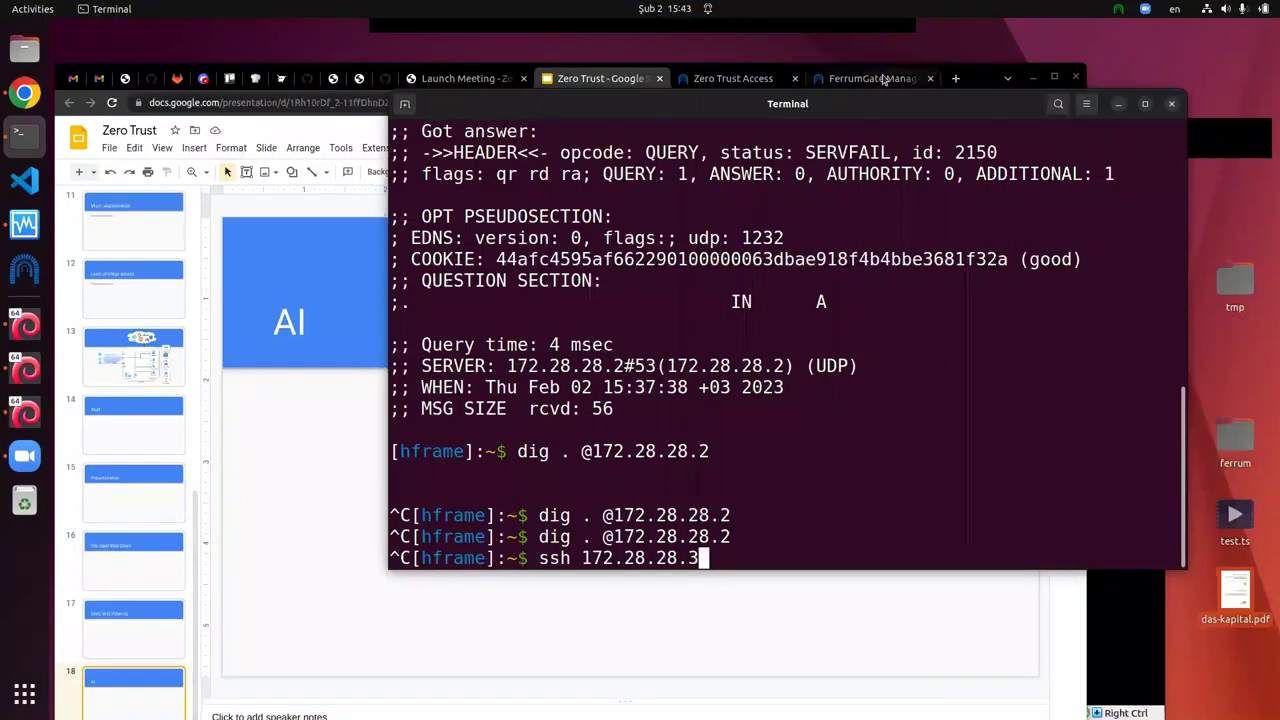
pyautogui.click(870, 78)
# Step: Sign in again with the saved admin credentials and open Insights > Activity
pyautogui.click(143, 220)
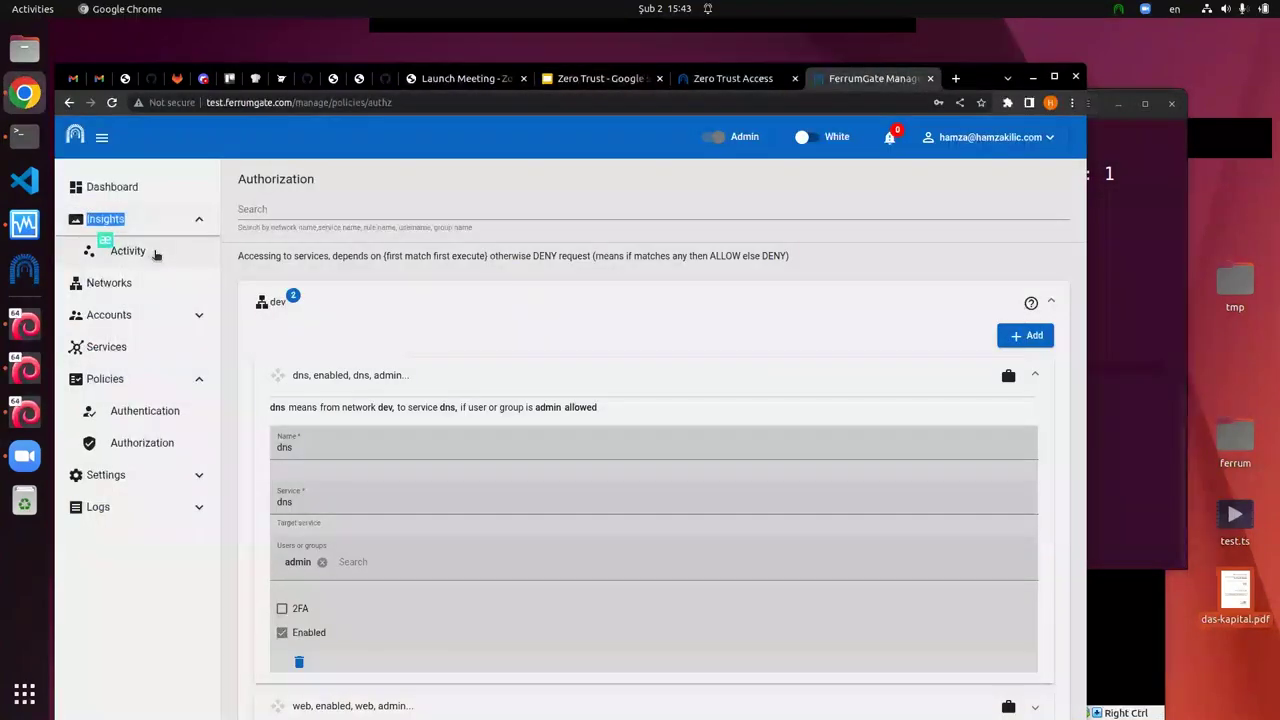
pyautogui.click(154, 251)
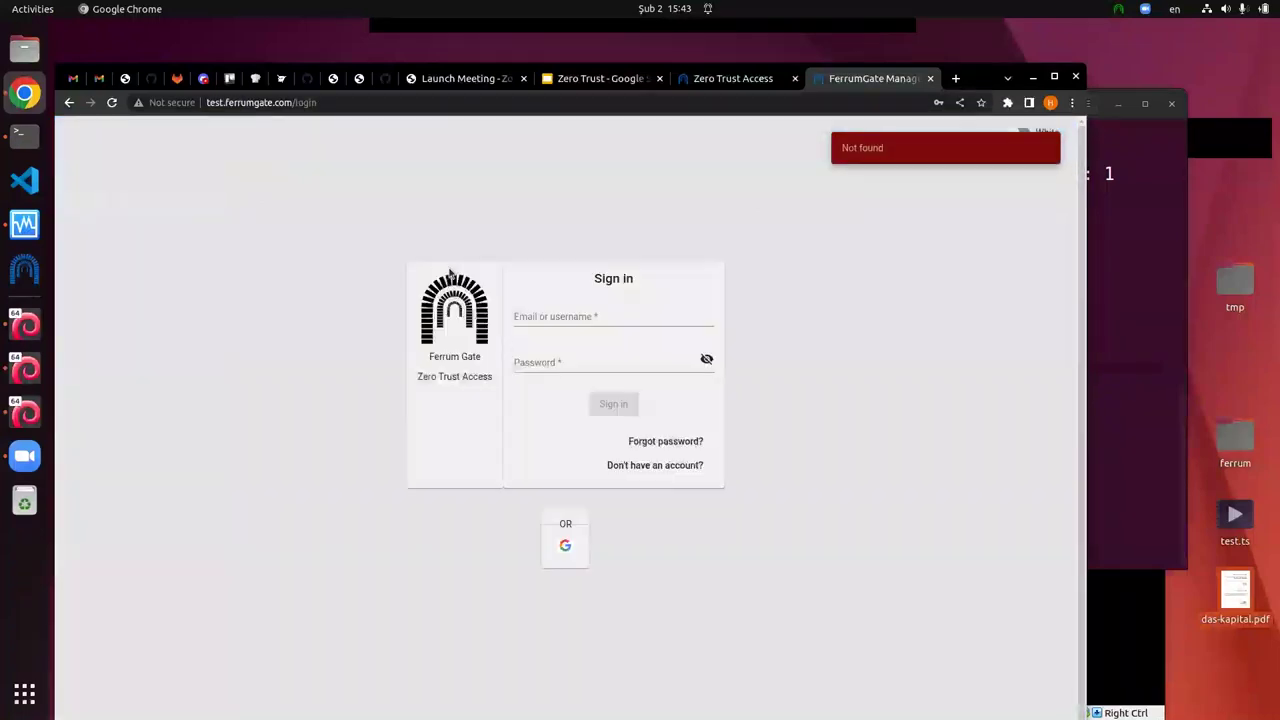
pyautogui.click(607, 328)
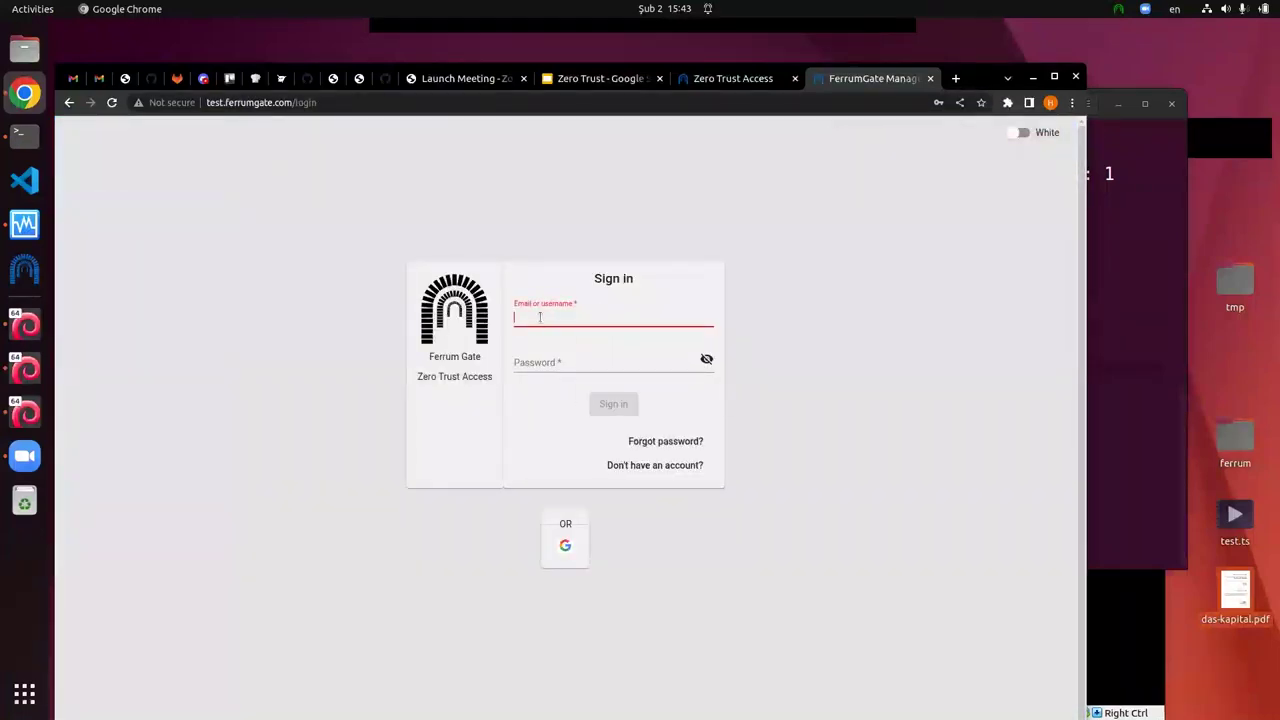
pyautogui.click(613, 340)
pyautogui.click(615, 405)
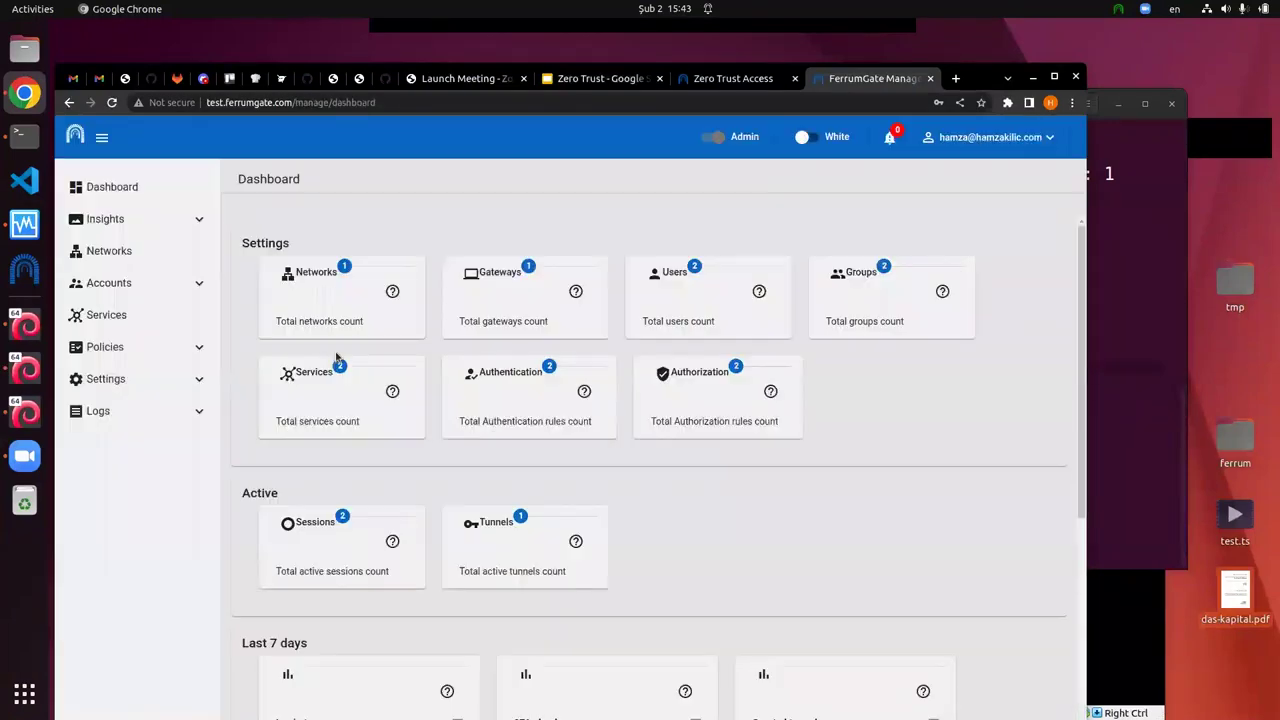
pyautogui.click(178, 221)
pyautogui.click(178, 252)
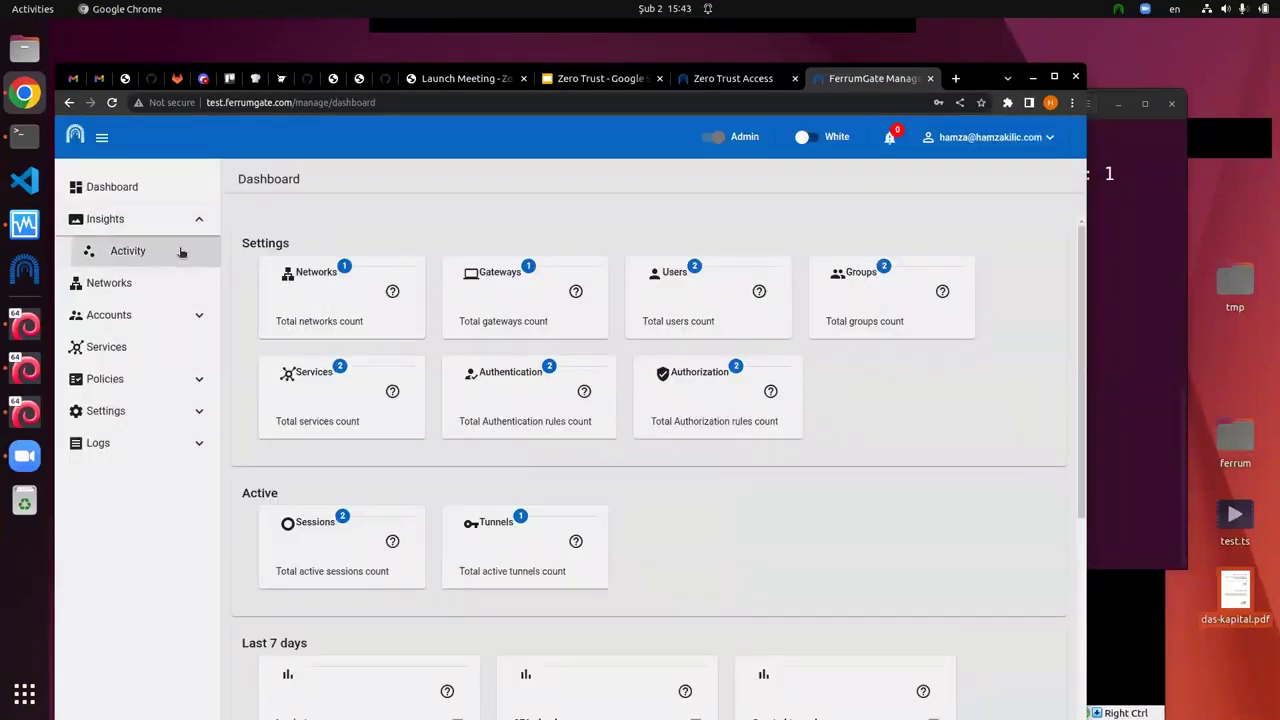